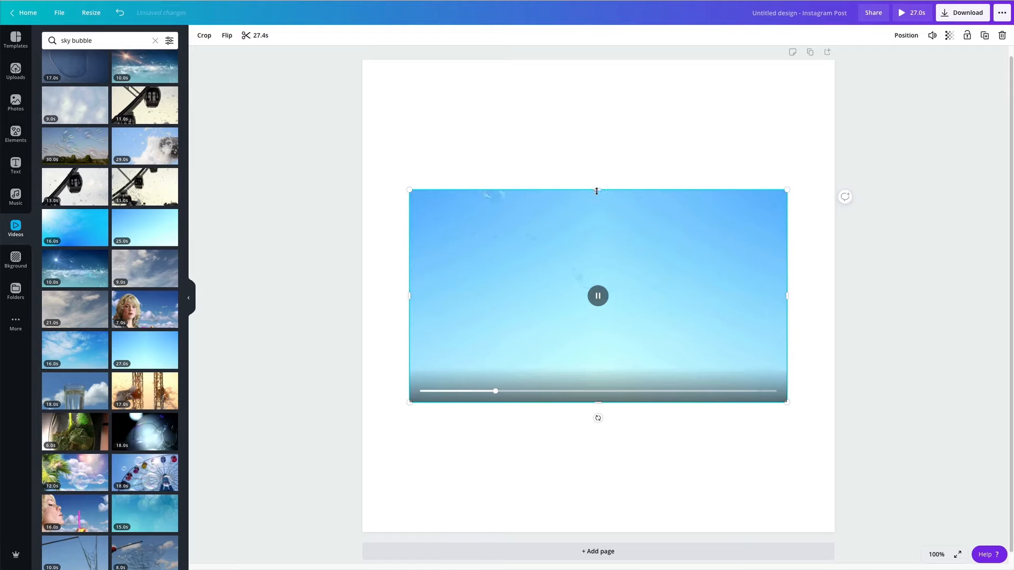
Stretch the sky video to the page's top, bottom, left and right edges so it fills the whole square.
drag(603, 189, 604, 60)
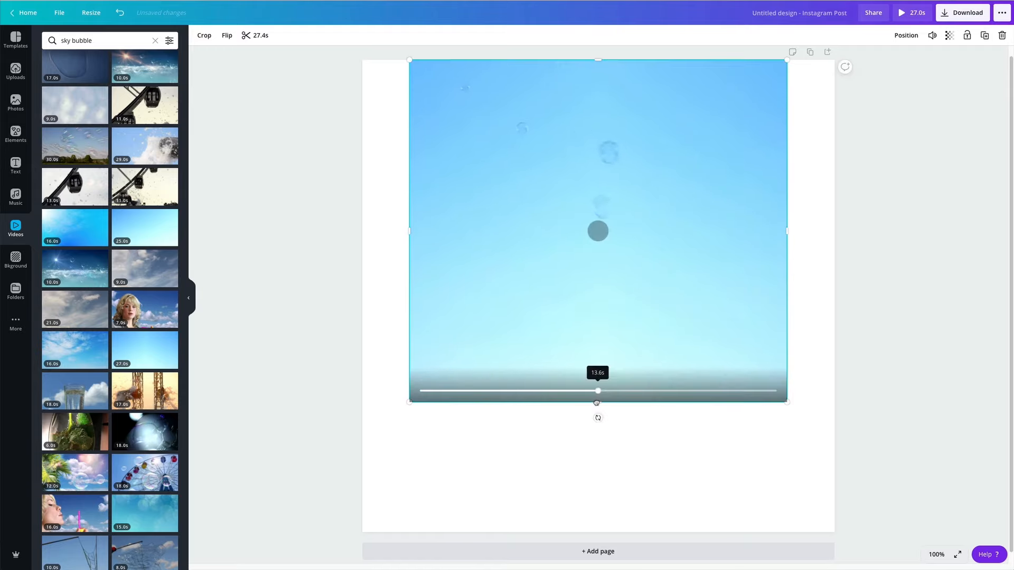
drag(598, 402, 598, 533)
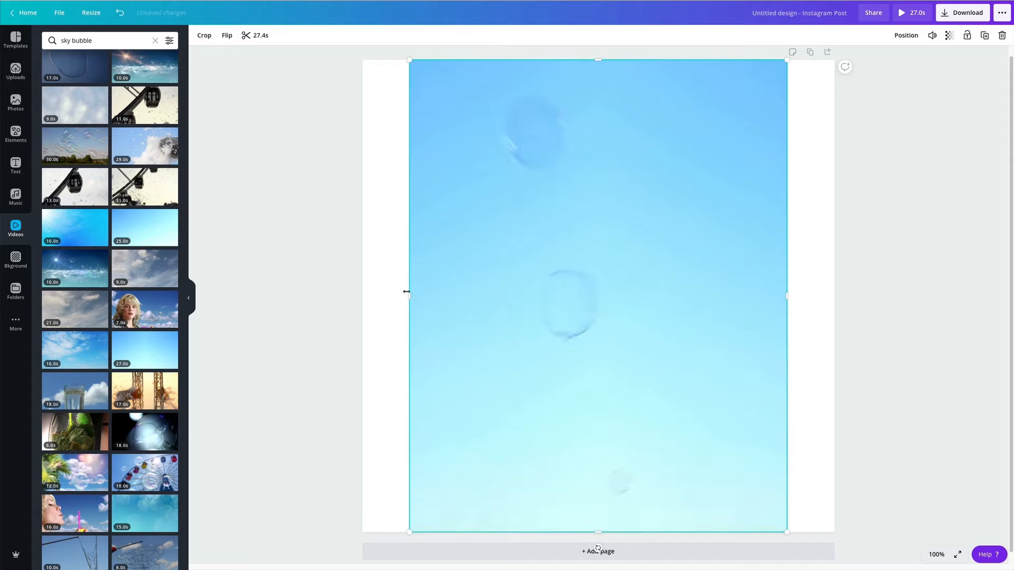
drag(410, 296, 363, 296)
drag(785, 298, 834, 297)
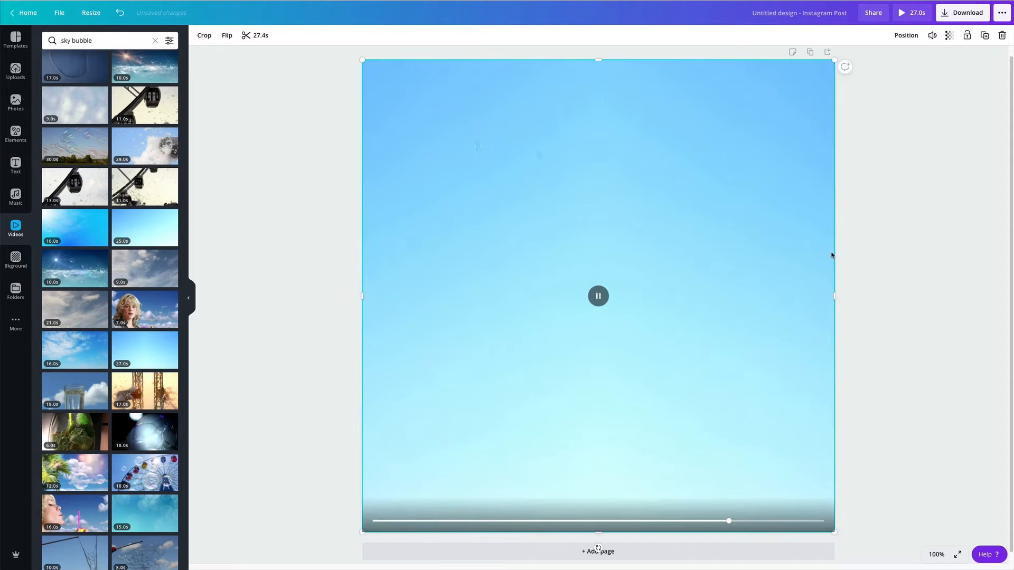
click(875, 260)
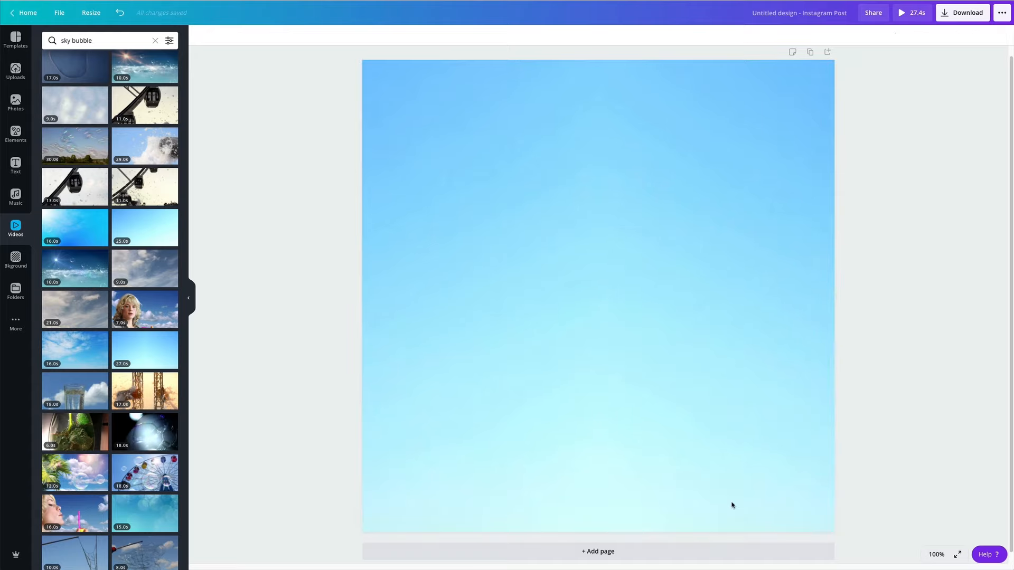
Search the photos for "grass cutout" and place the bright green grass strip along the page's lower-left edge.
click(16, 71)
click(16, 103)
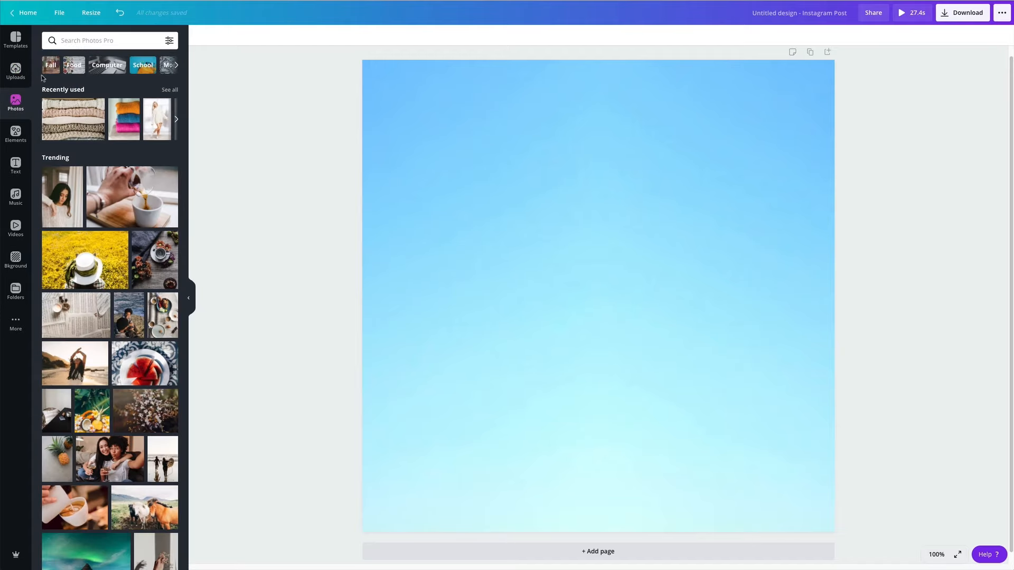
click(73, 37)
text(grass cut)
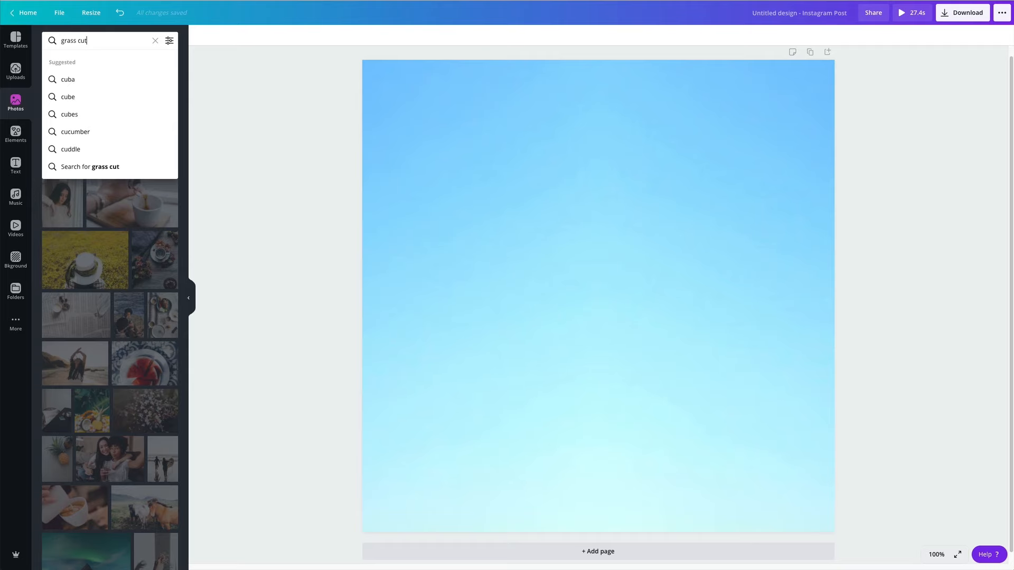
text(out)
key(Return)
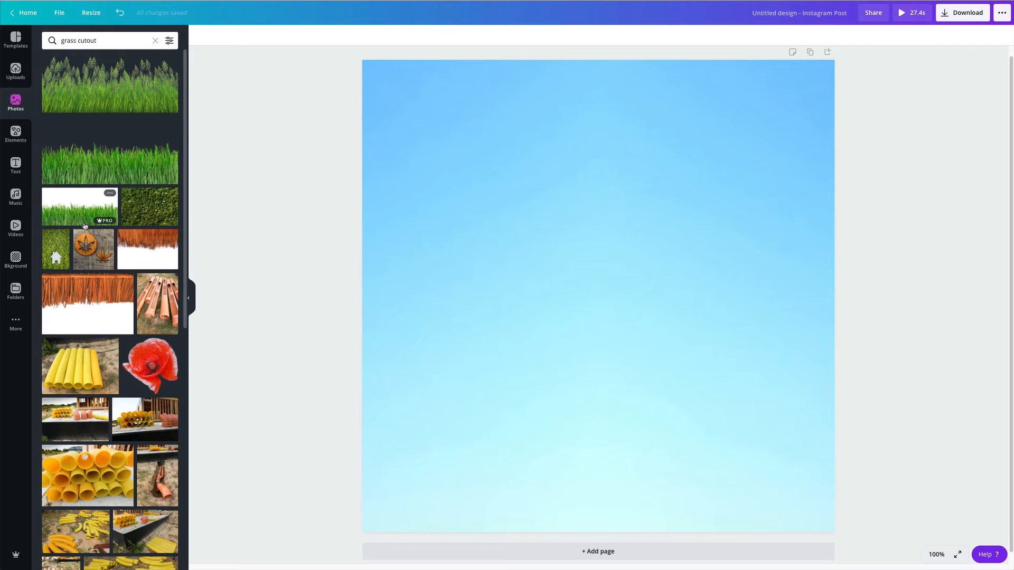
click(84, 174)
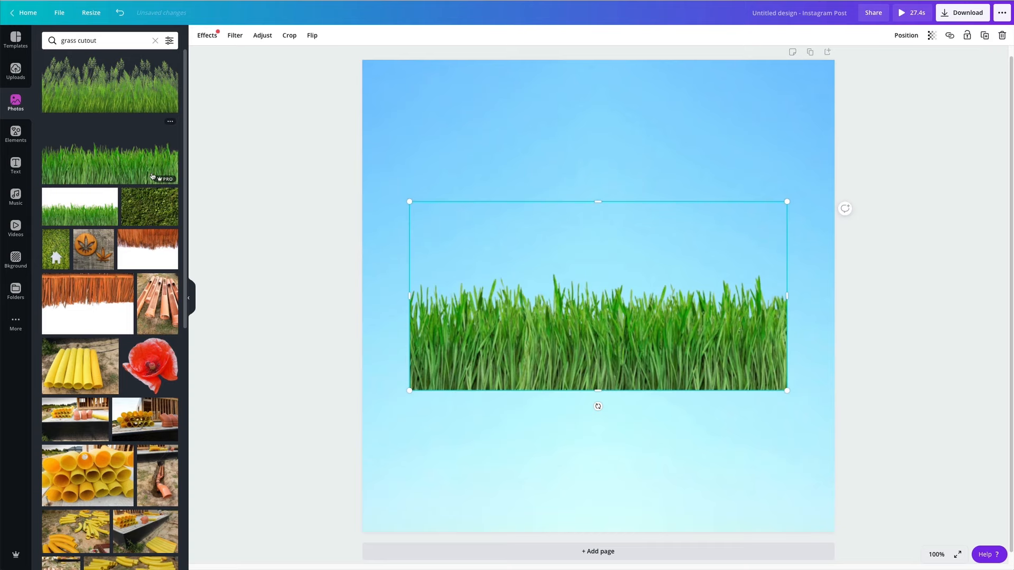
drag(700, 348, 635, 520)
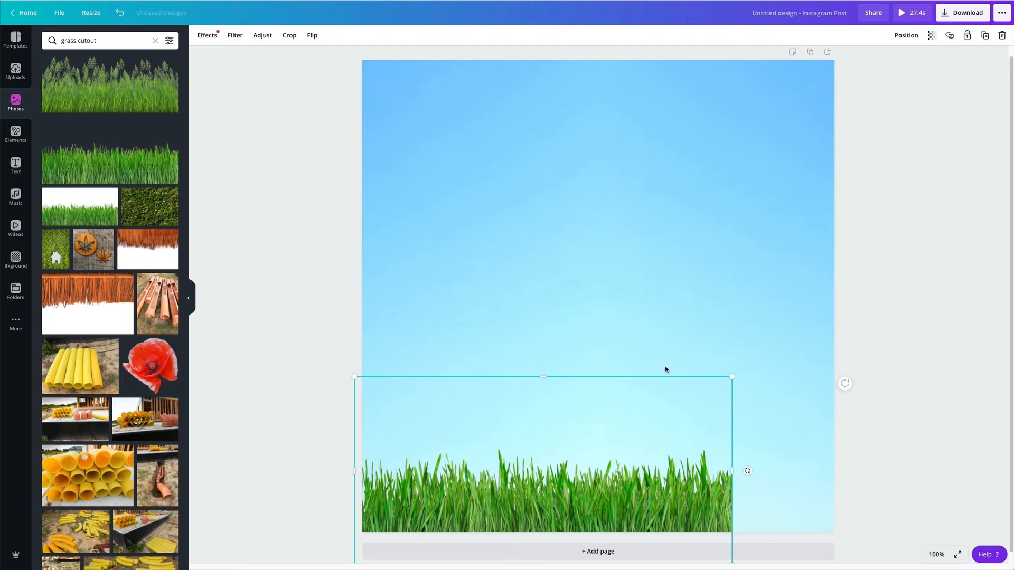
Duplicate the grass strip and move the copy to the right so grass spans the full page width.
click(985, 37)
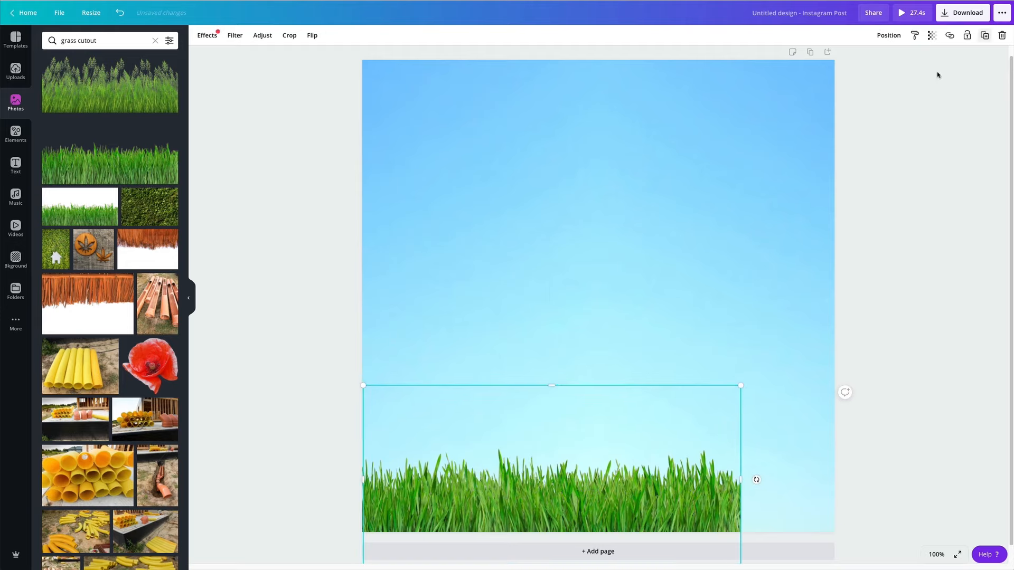
drag(661, 476, 953, 477)
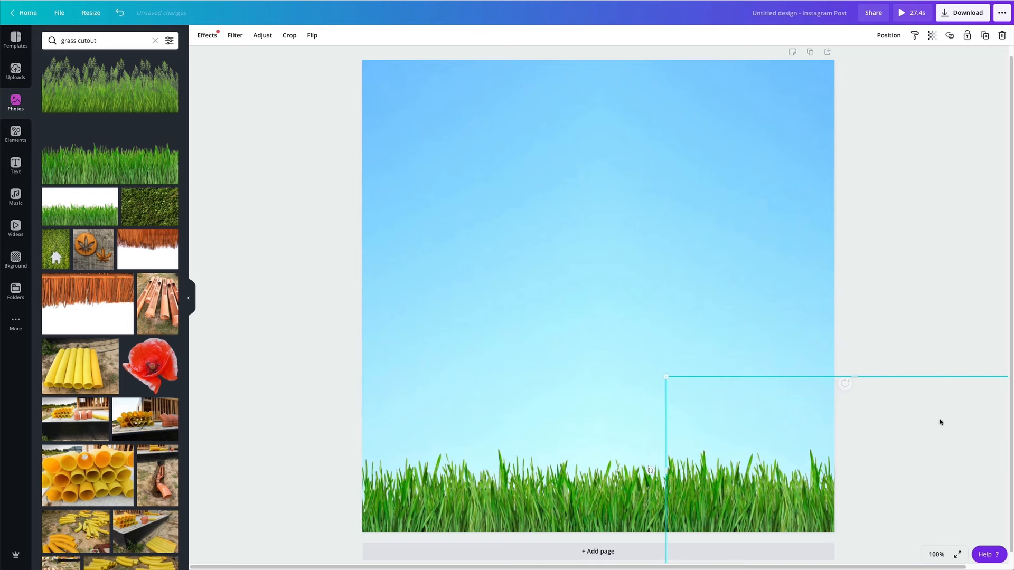
click(953, 334)
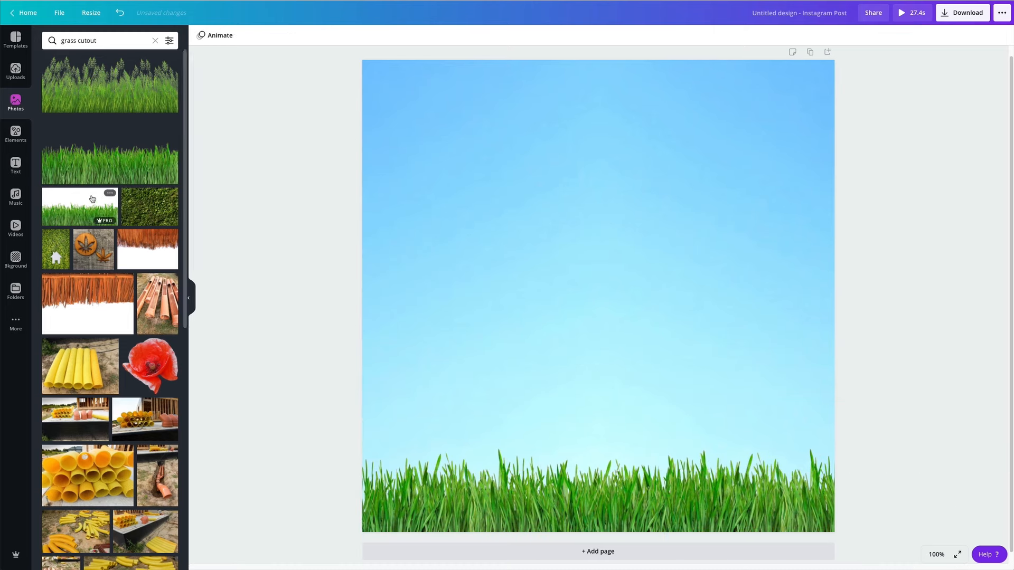
Add the shorter olive-green grass strip over the lower part of the page and enlarge it beyond the page width.
scroll(85, 264, down, 8)
scroll(78, 342, down, 5)
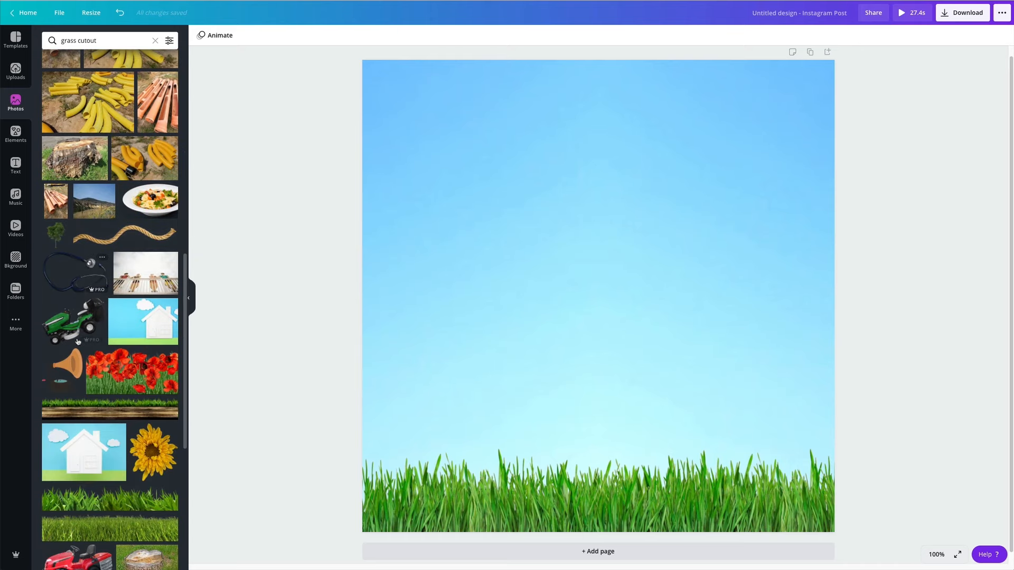
click(107, 397)
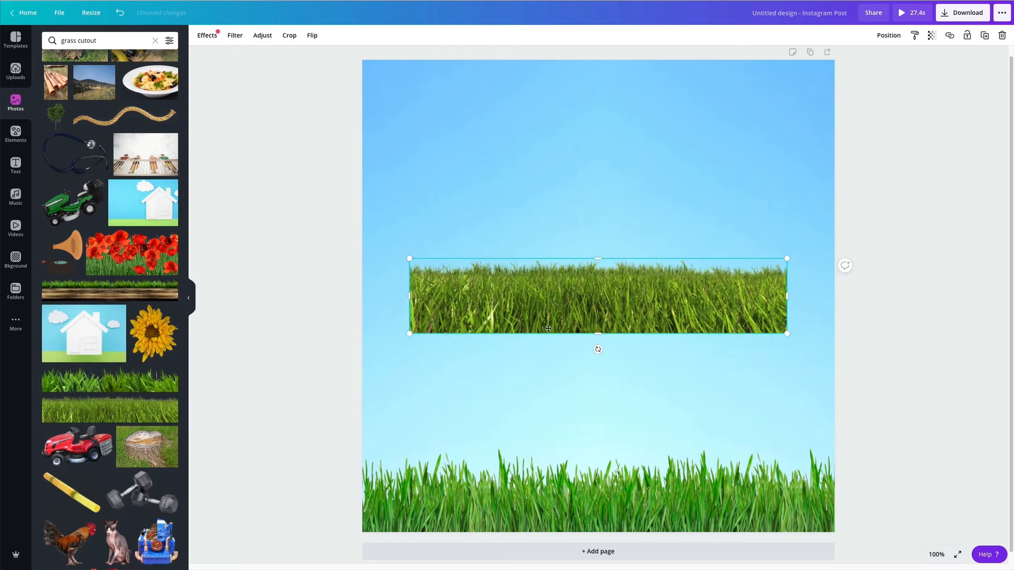
drag(548, 329, 493, 504)
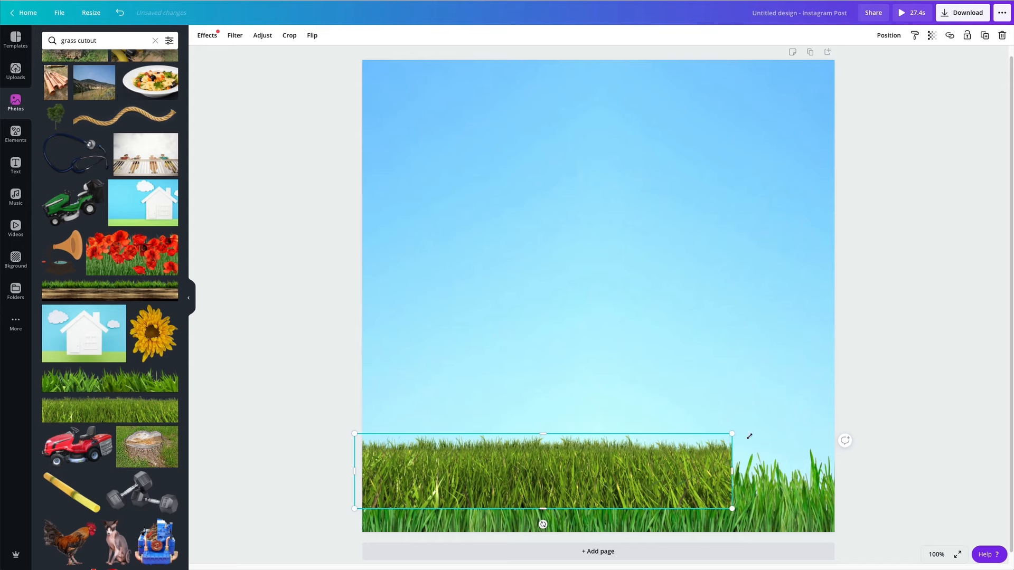
drag(750, 436, 855, 414)
Send the olive-green grass behind the bright green strips and shift the left bright strip slightly up and left.
click(887, 35)
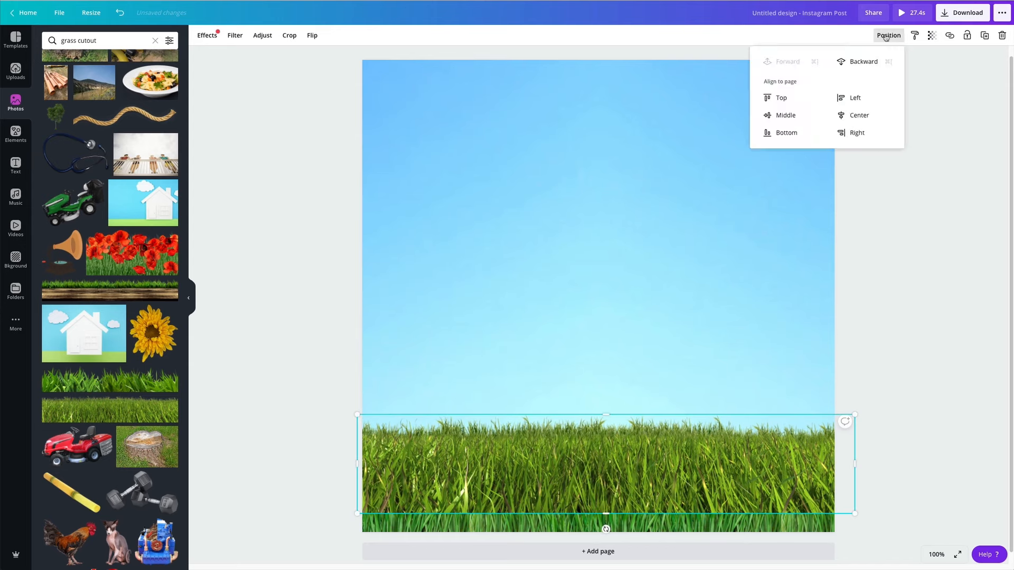
click(857, 63)
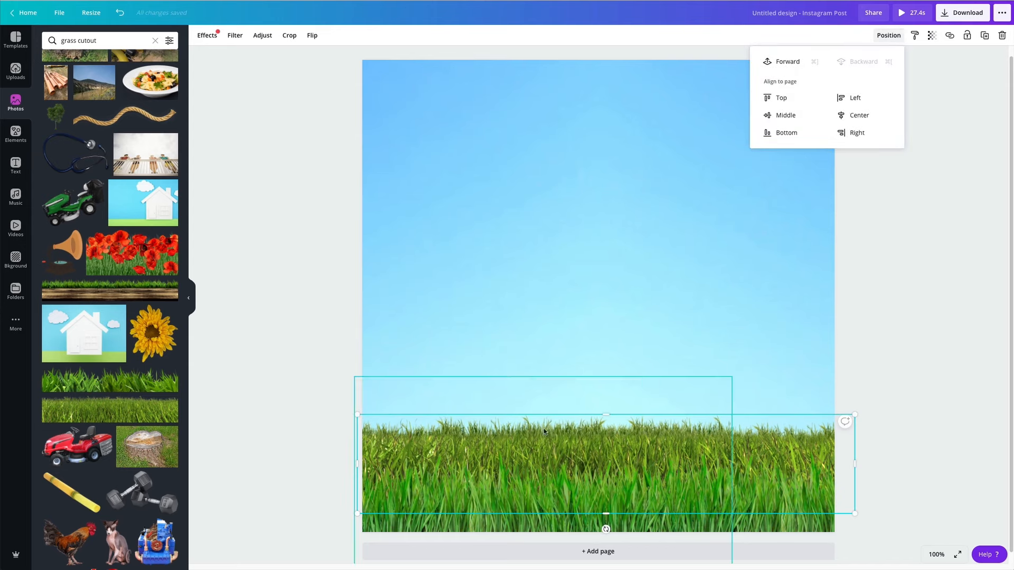
drag(540, 427, 529, 421)
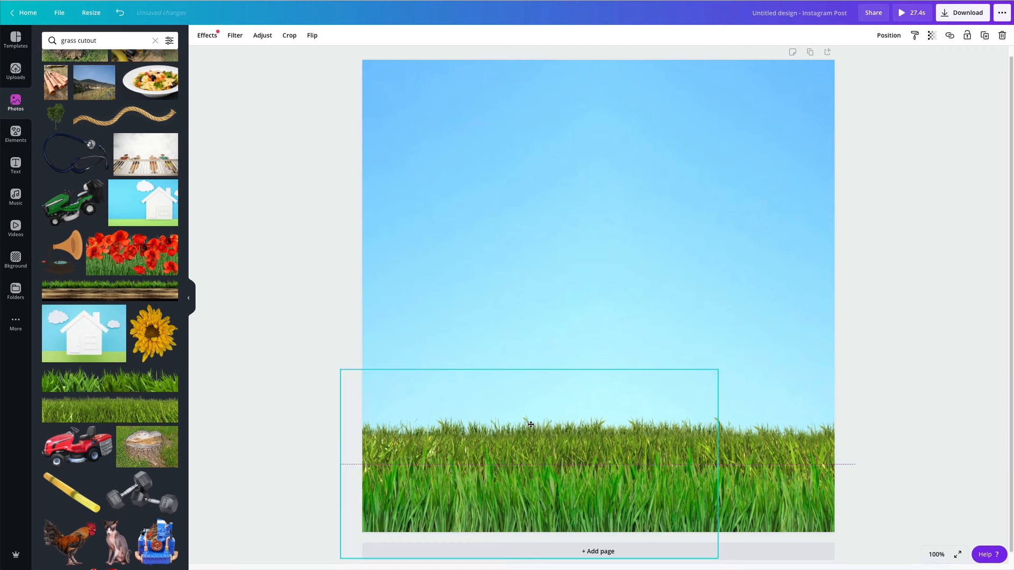
click(923, 308)
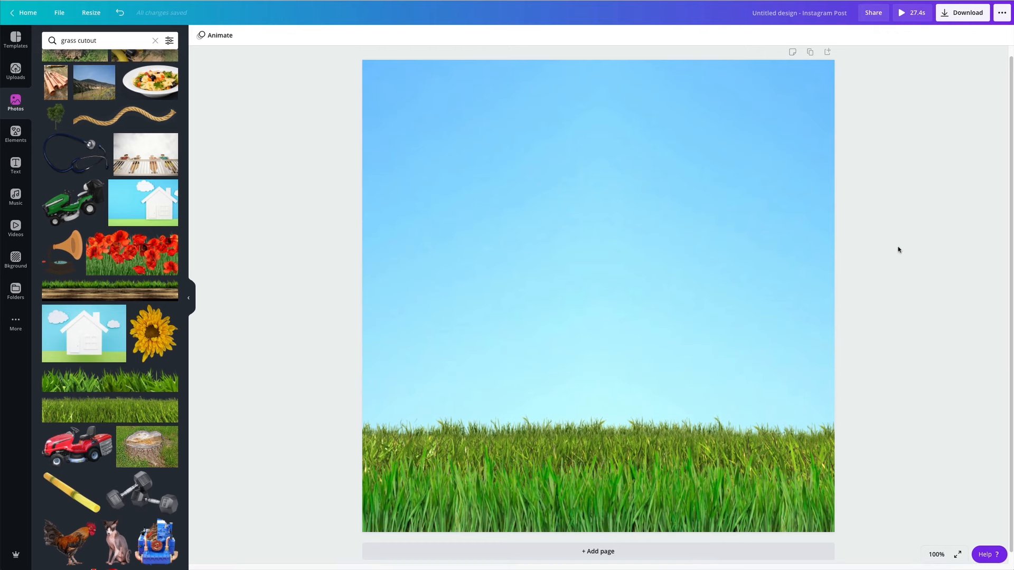
Search the photos for "tree cutout" and place the tree with the grassy mound half off the page's right edge.
scroll(105, 158, up, 4)
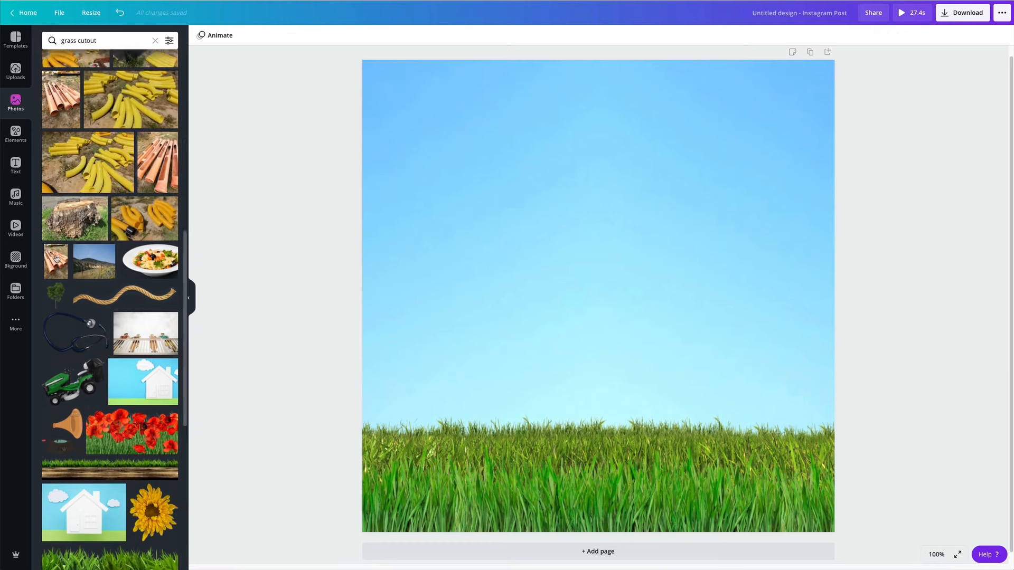
double_click(71, 42)
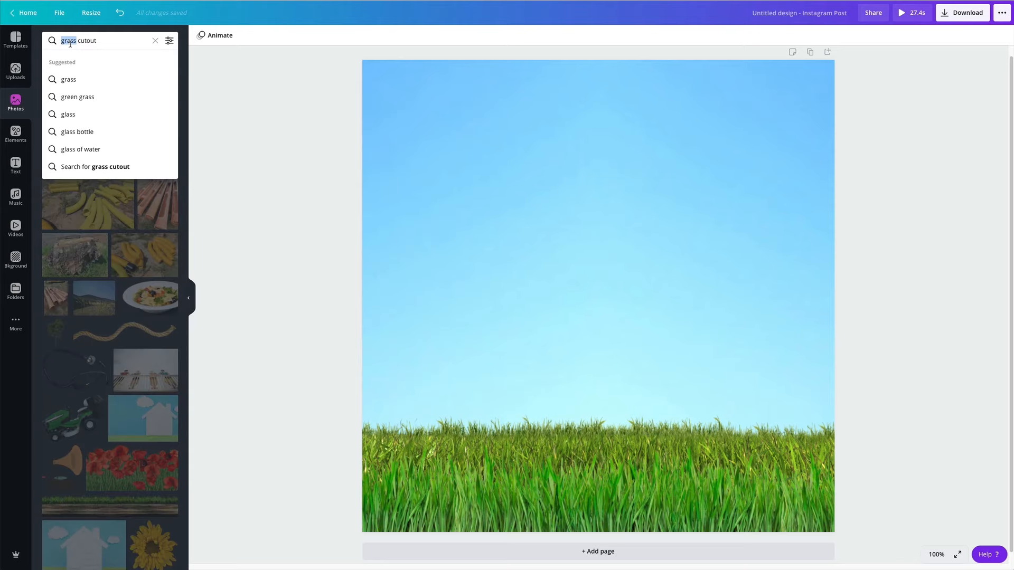
text(tree)
key(Return)
click(67, 148)
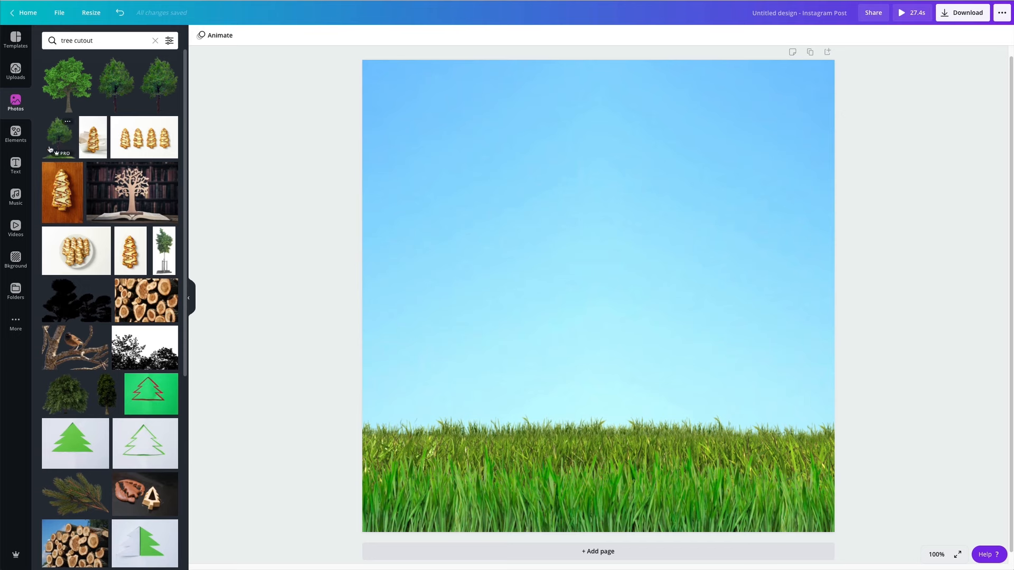
drag(693, 323, 847, 341)
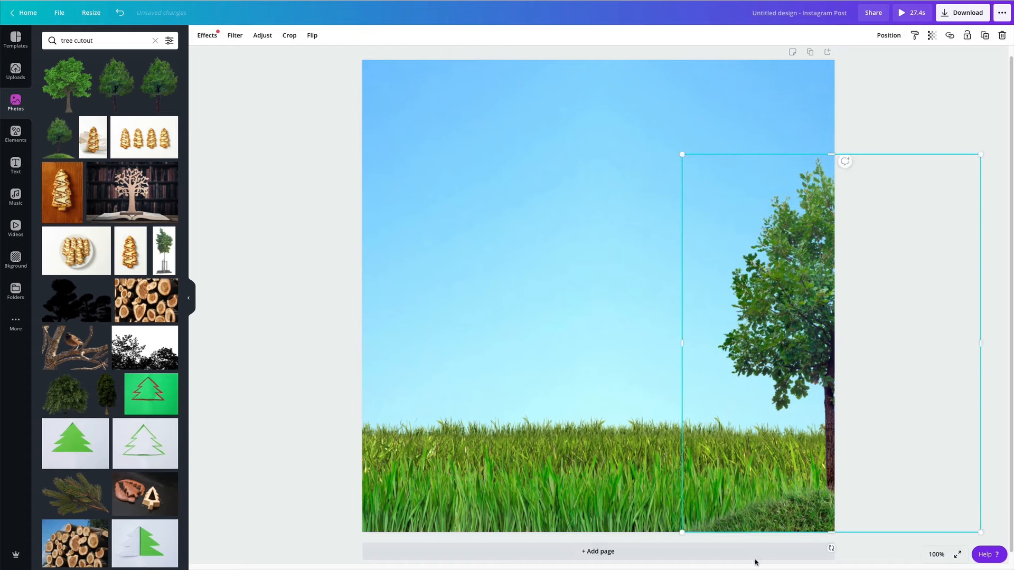
Send the right-hand tree backward behind the bright green foreground grass.
click(884, 36)
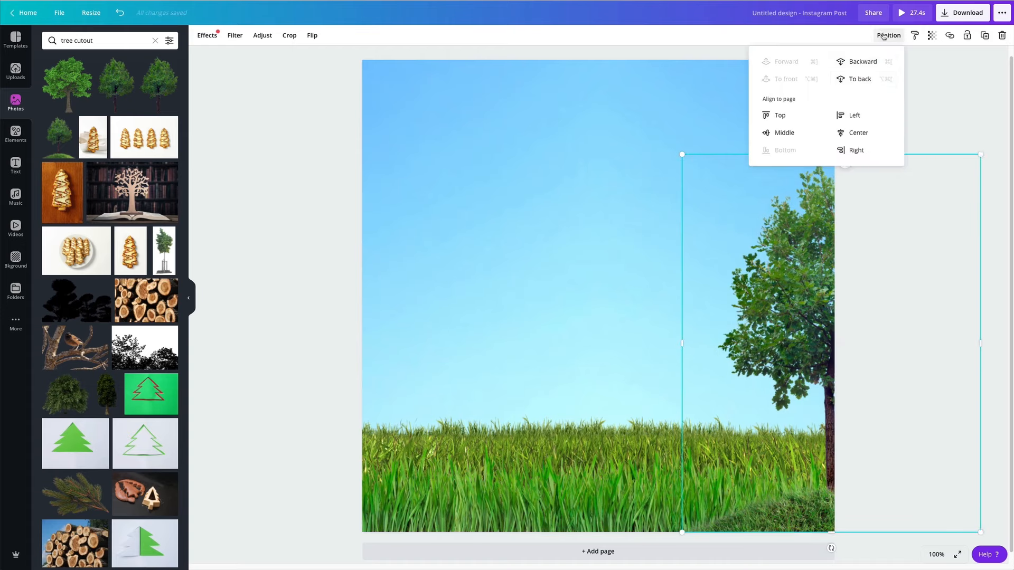
click(854, 66)
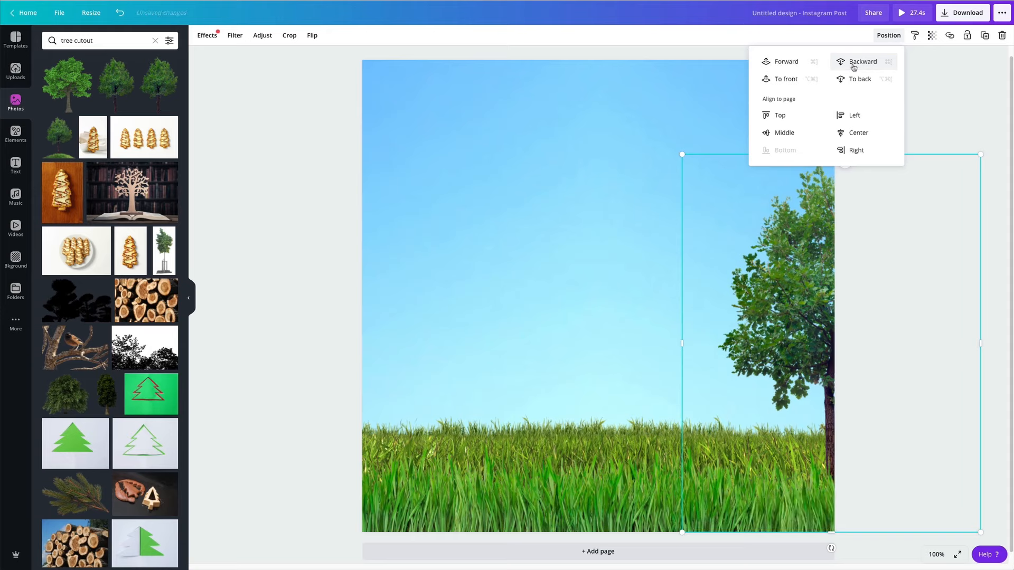
click(642, 128)
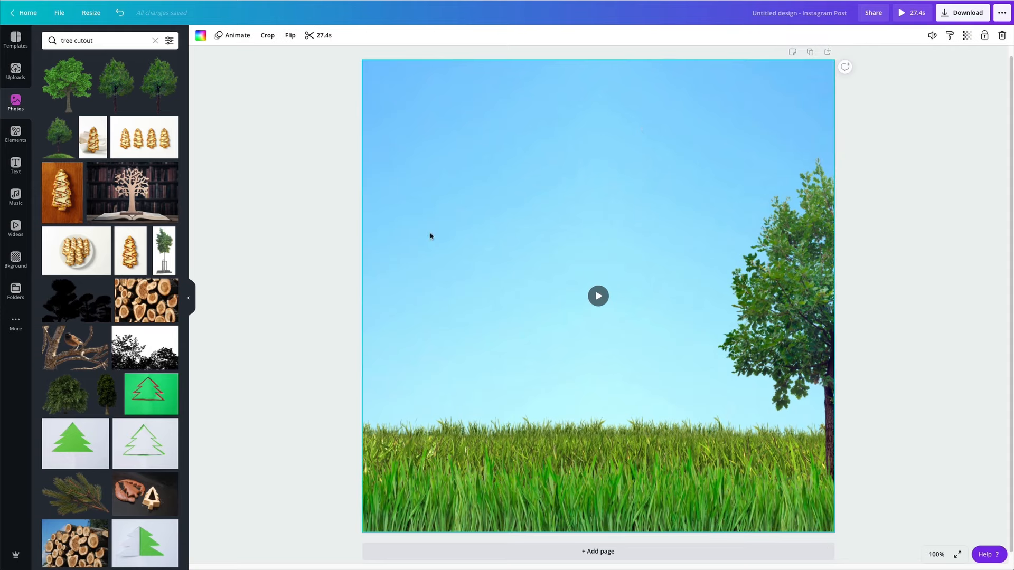
Add a second leafy tree, enlarge it, and position it partly off the page's left edge above the grass.
click(151, 88)
drag(550, 271, 334, 317)
drag(404, 318, 409, 327)
drag(514, 158, 559, 96)
drag(434, 215, 376, 215)
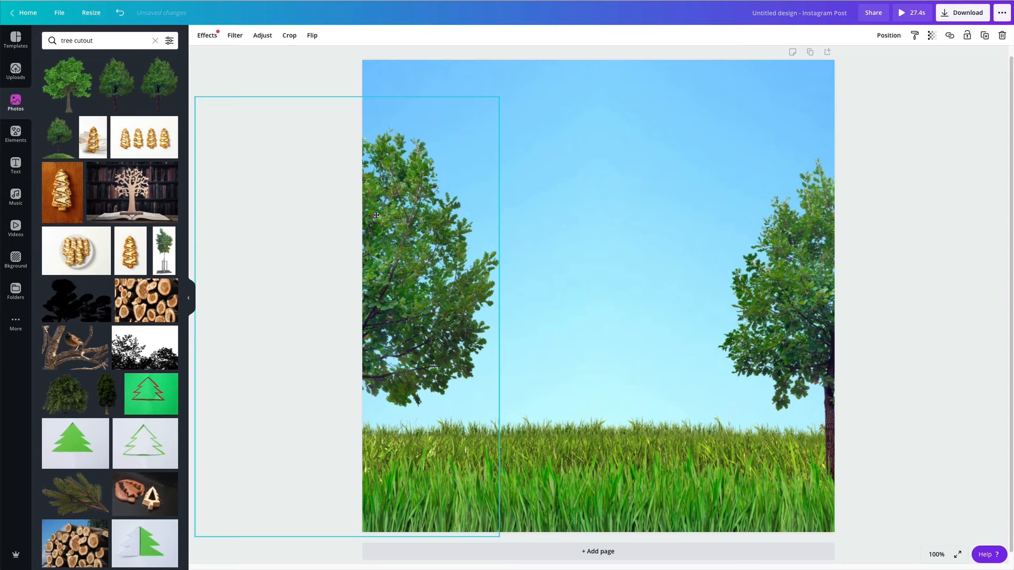
click(605, 202)
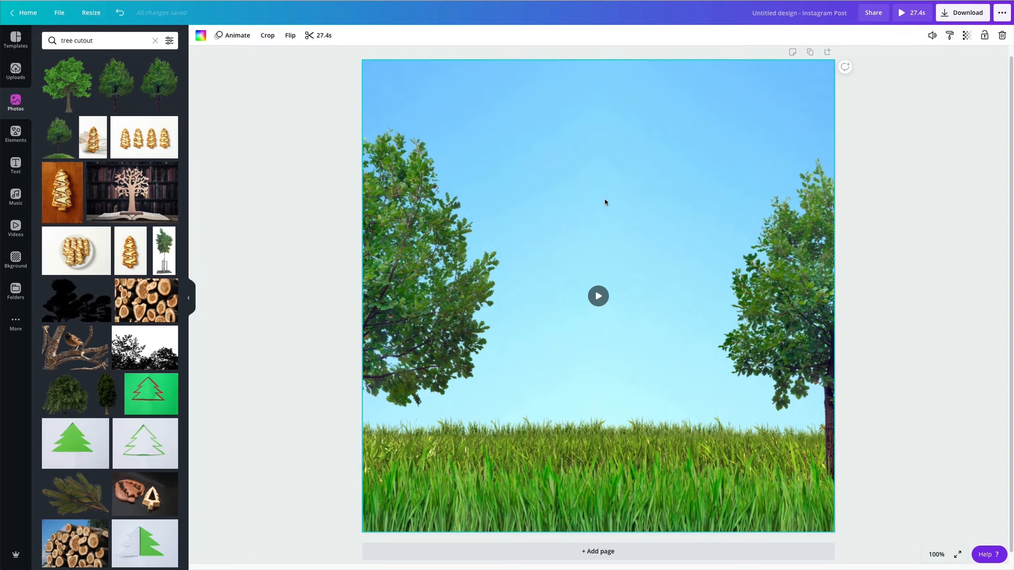
click(868, 178)
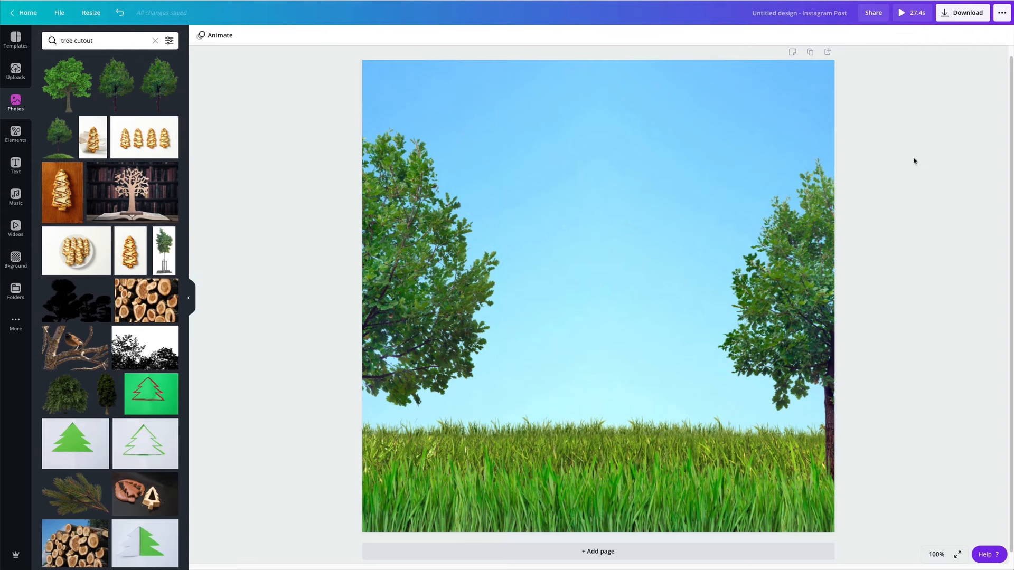
Search the photos for "flower cutout", add the dandelion, and shrink it into the grass on the left side of the page.
double_click(70, 40)
text(flower)
key(Return)
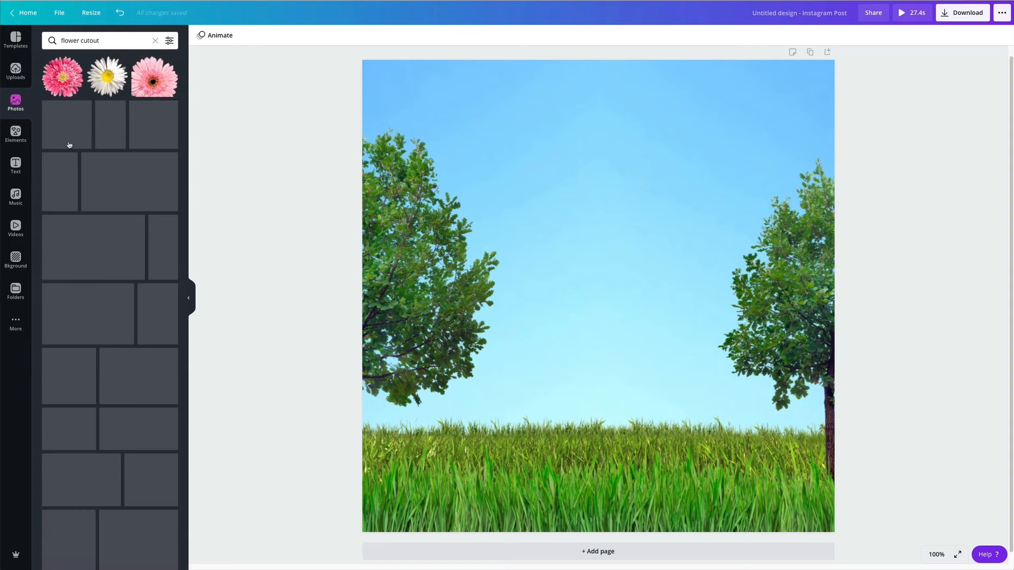
scroll(68, 145, down, 20)
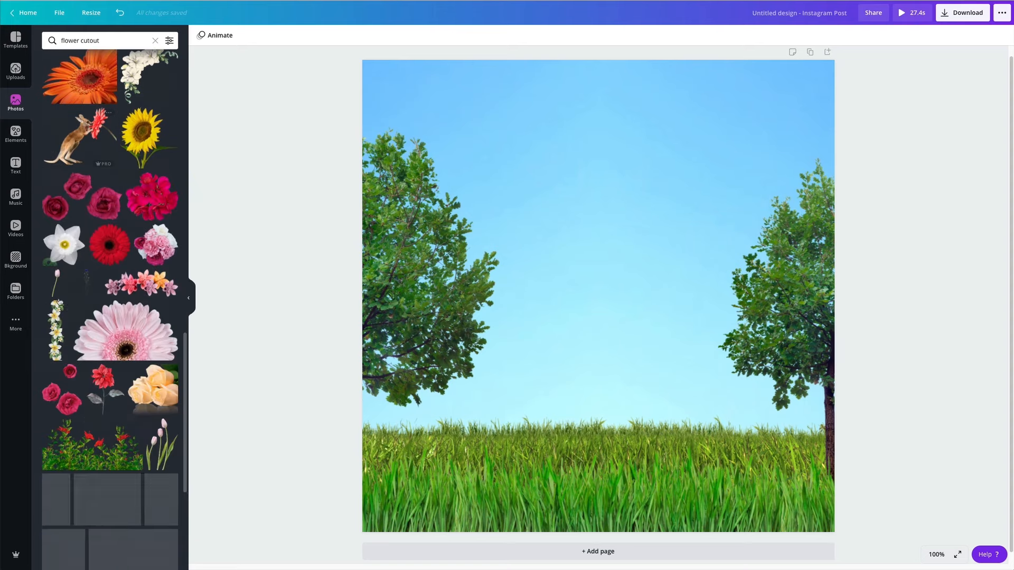
scroll(60, 303, down, 5)
click(59, 254)
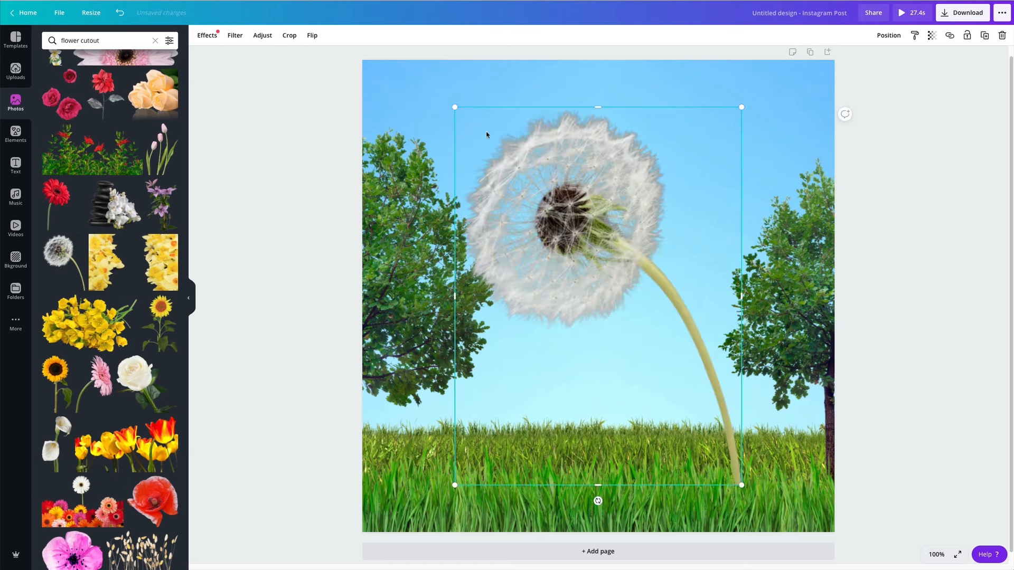
drag(455, 108, 440, 476)
Lower both bright green foreground grass strips slightly to reveal more of the grass behind them.
click(513, 485)
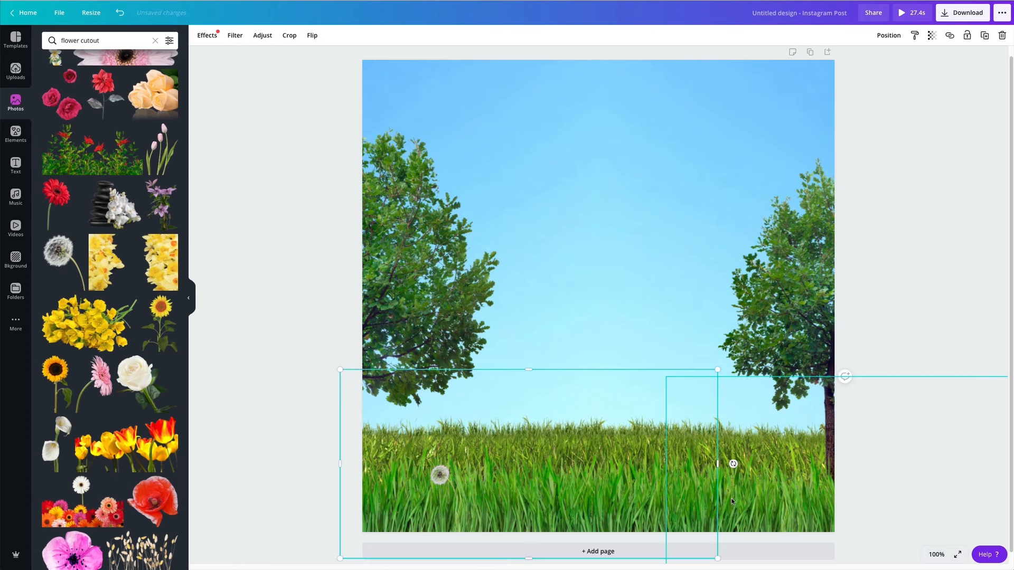
drag(732, 502, 733, 521)
drag(596, 516, 599, 528)
Move the small dandelion up onto the back grass, then duplicate it and place the copy right of centre.
drag(444, 477, 431, 435)
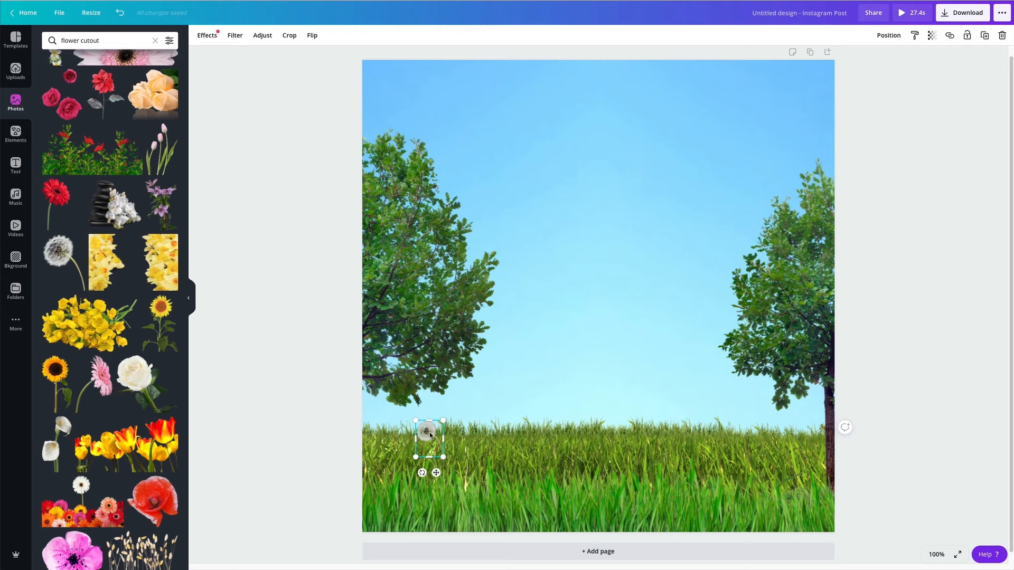
key(ctrl+d)
drag(434, 441, 656, 445)
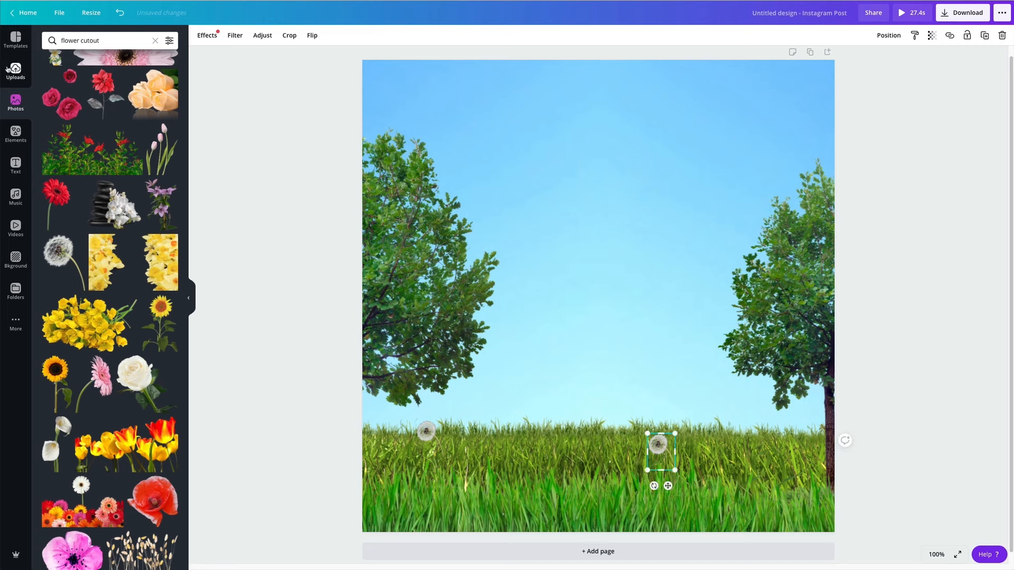
Flip the dandelion copy horizontally and move it next to the first dandelion on the left side of the grass.
click(312, 36)
click(338, 58)
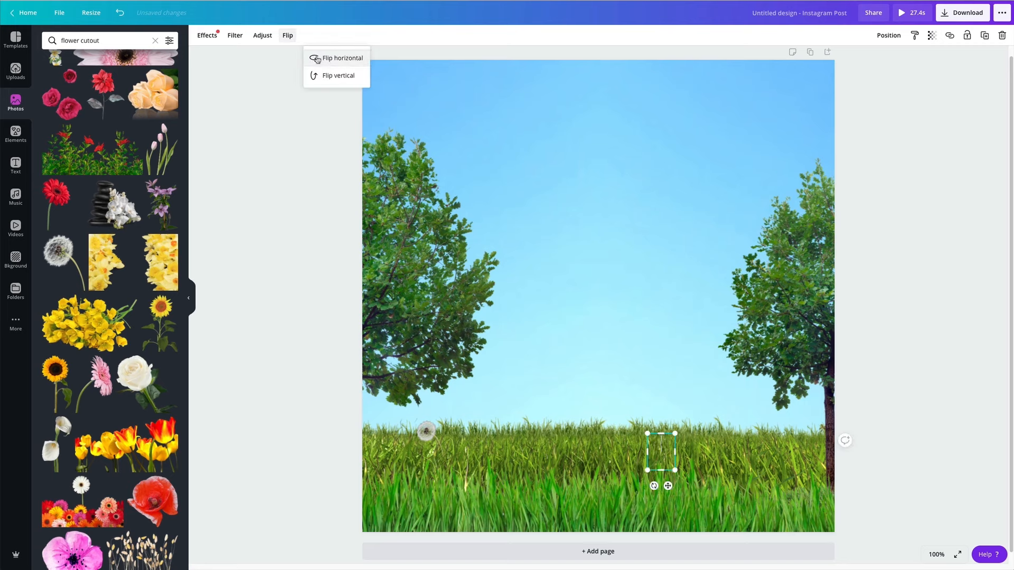
drag(653, 449, 442, 446)
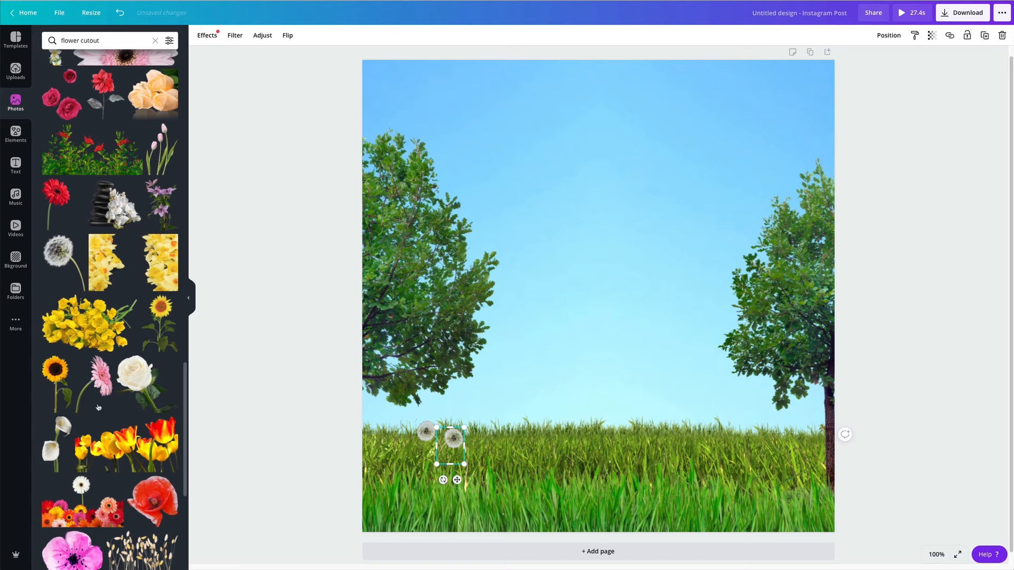
Add the long-stemmed yellow flower from the flower cutouts and shrink it so its head peeks above the grass near the right tree.
scroll(82, 343, down, 8)
scroll(82, 344, down, 10)
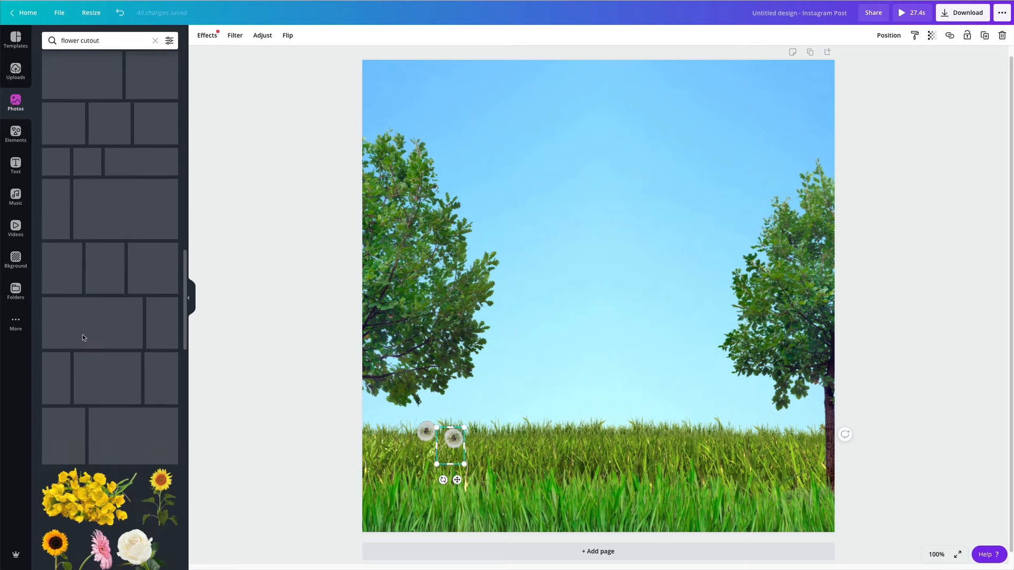
click(170, 112)
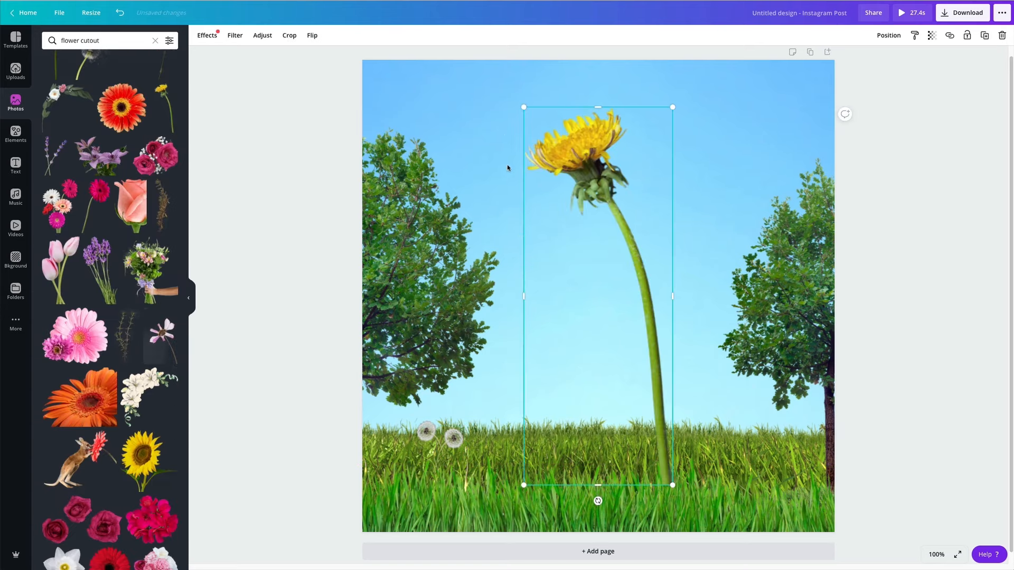
drag(523, 108, 711, 446)
click(890, 316)
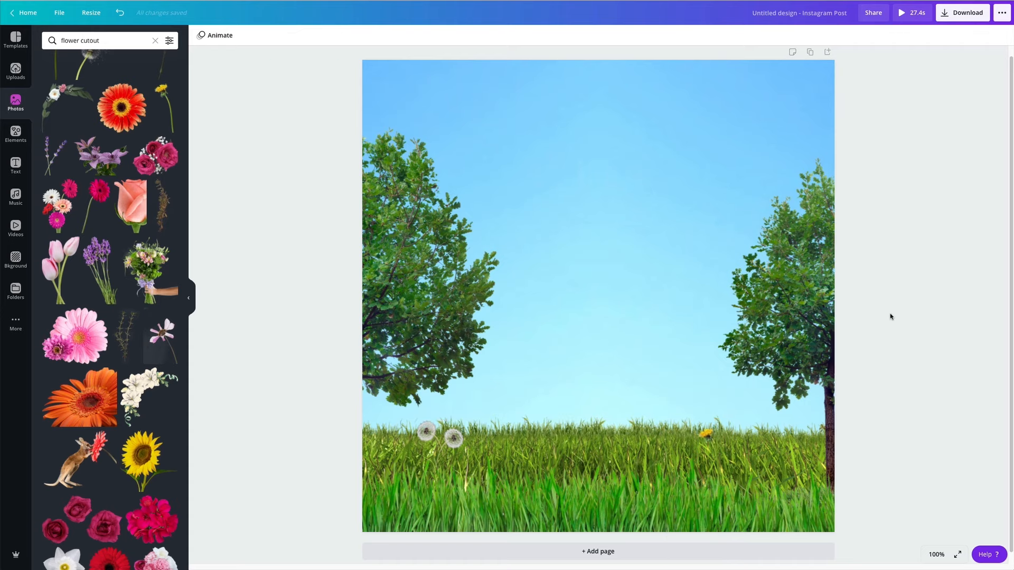
Switch to Notes and copy the lines "YOU'RE INVITED TO" from the BrainDump note.
scroll(454, 318, up, 1)
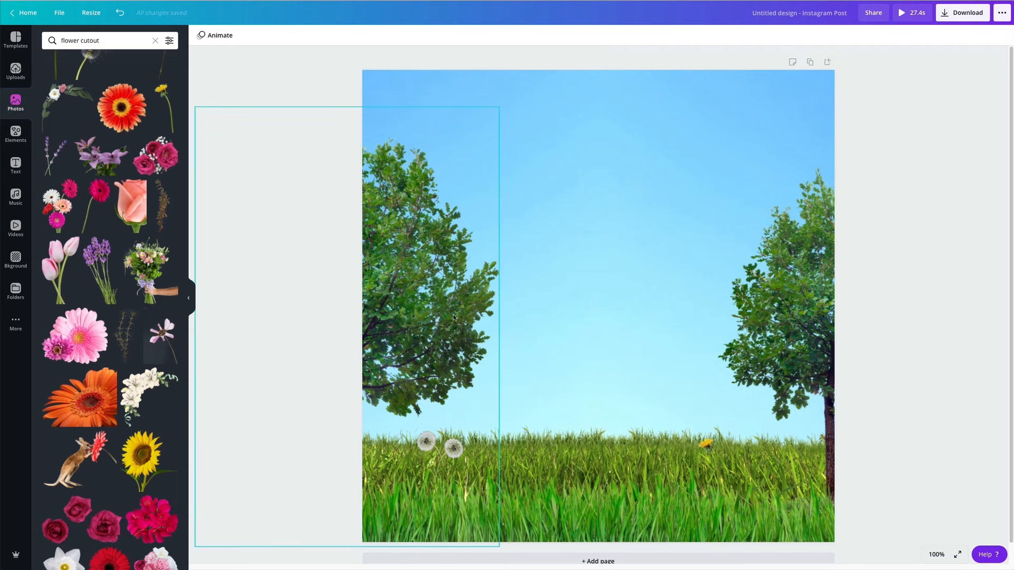
mouse_move(588, 569)
click(447, 565)
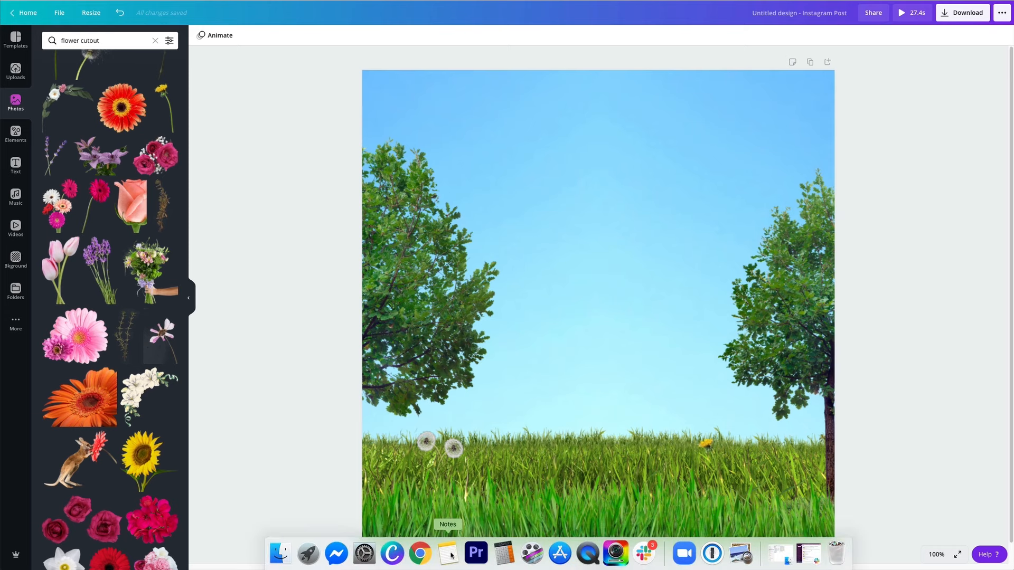
scroll(90, 222, down, 1)
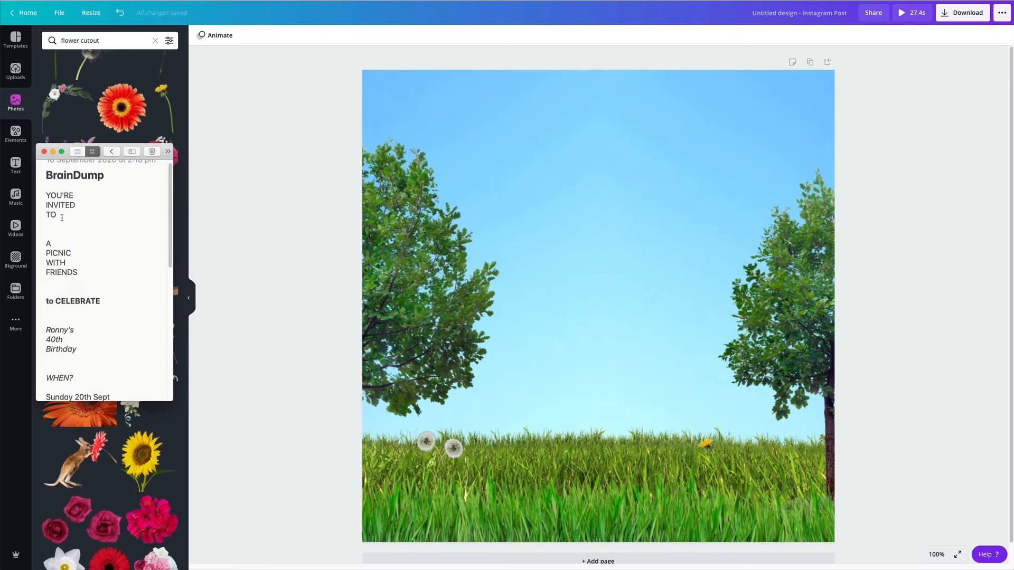
drag(63, 217, 41, 196)
key(ctrl+c)
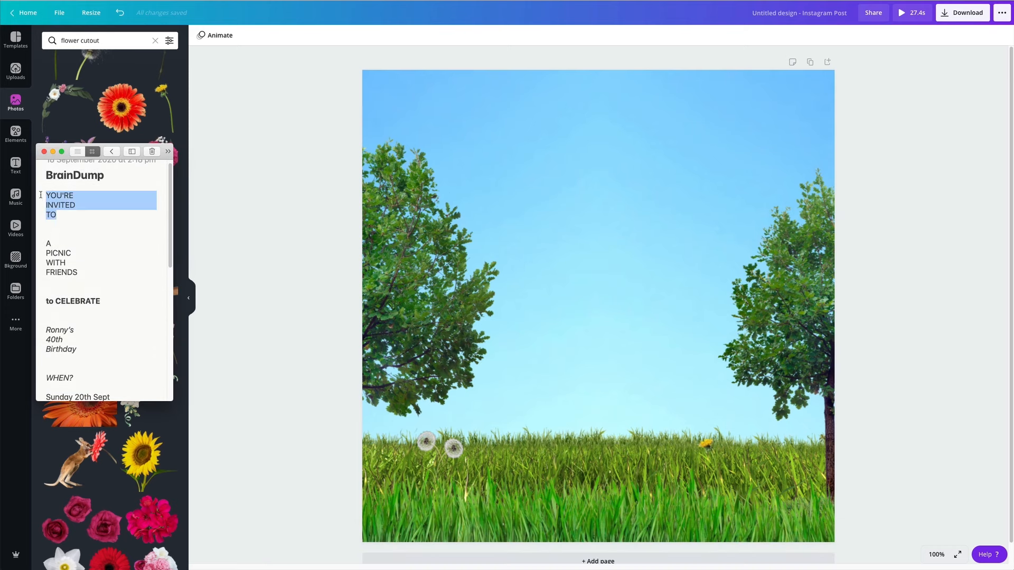
Back in the Canva design, add a text box with the copied "YOU'RE INVITED TO" and move it up into the sky.
click(588, 238)
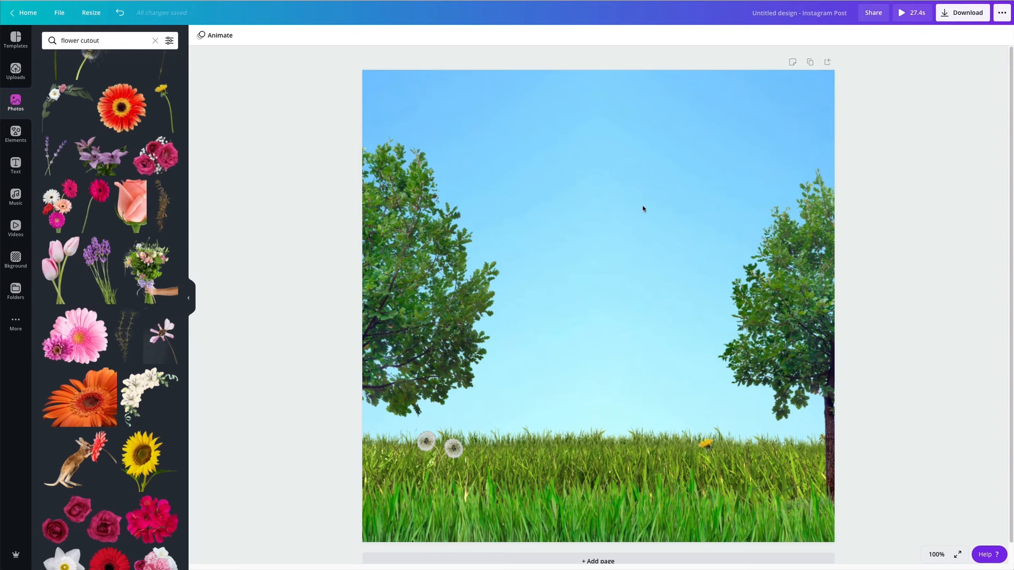
key(t)
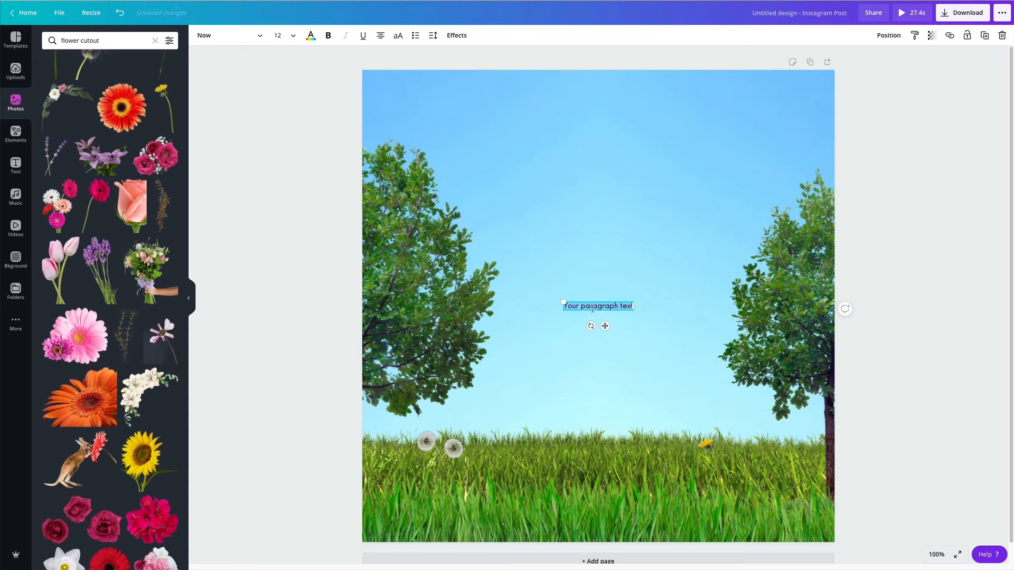
key(ctrl+v)
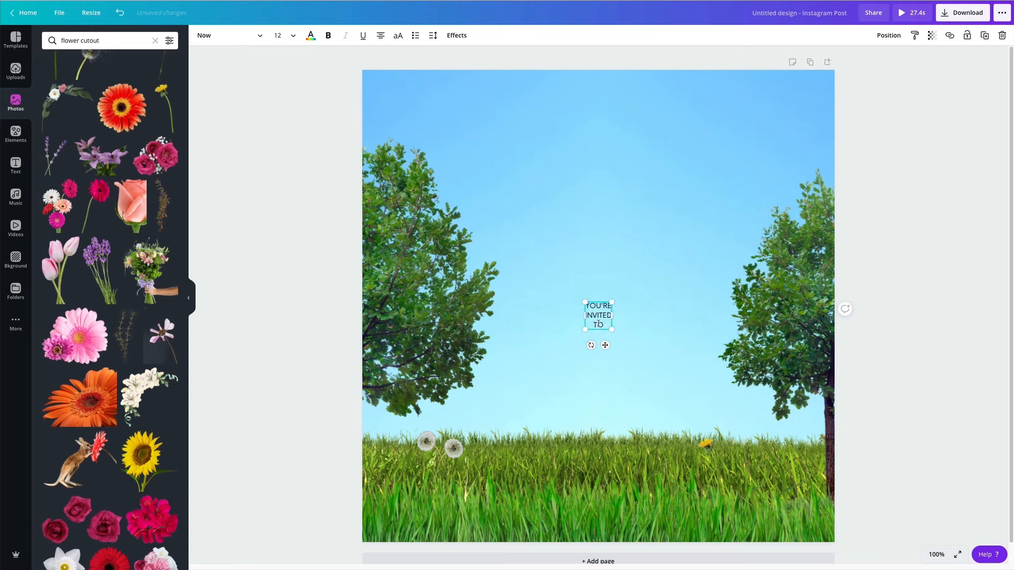
click(621, 236)
click(595, 328)
drag(594, 328, 595, 174)
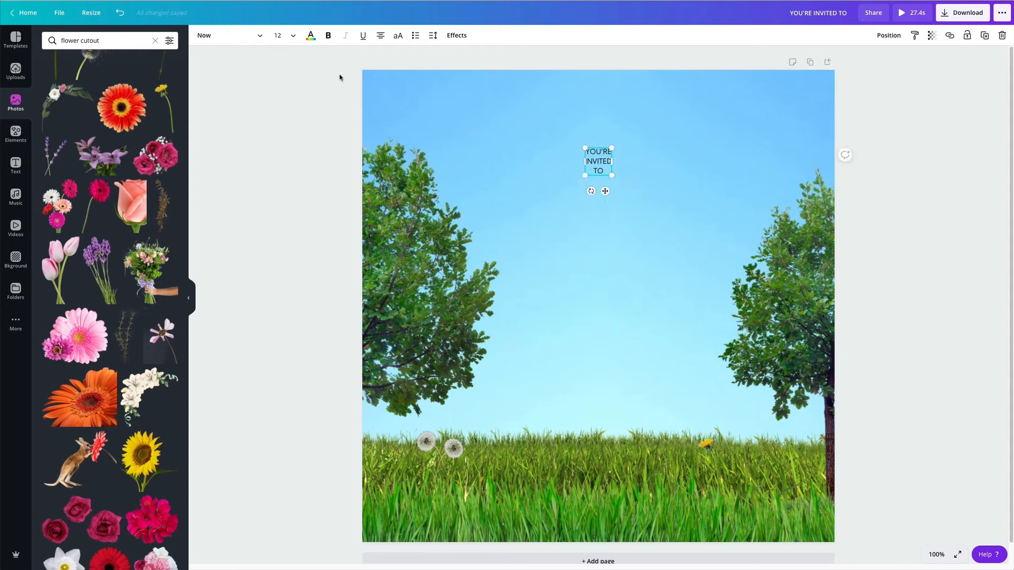
Search the fonts for "brice" and set the invitation text to Brice BoldCondensed.
click(215, 38)
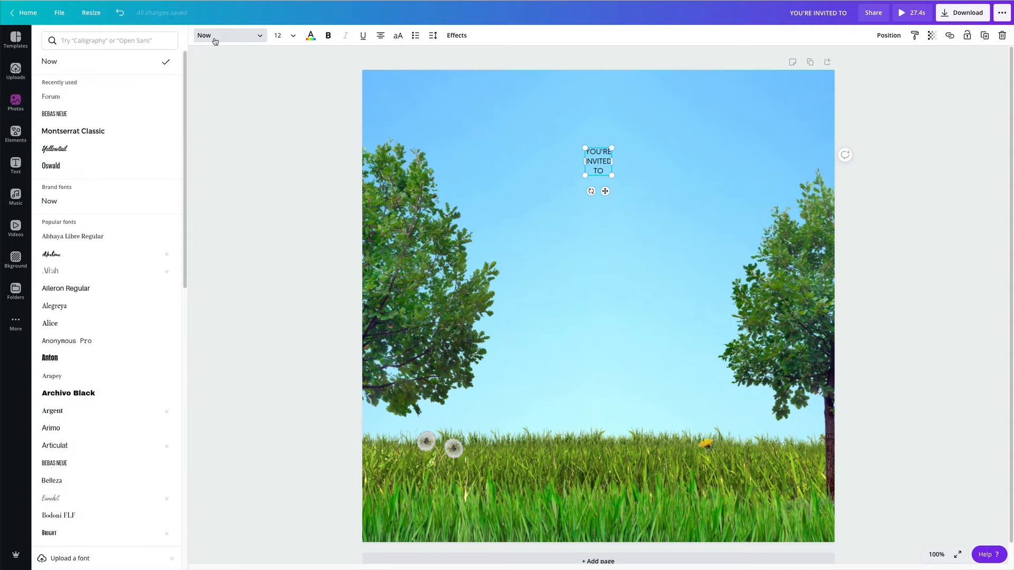
click(111, 40)
text(br)
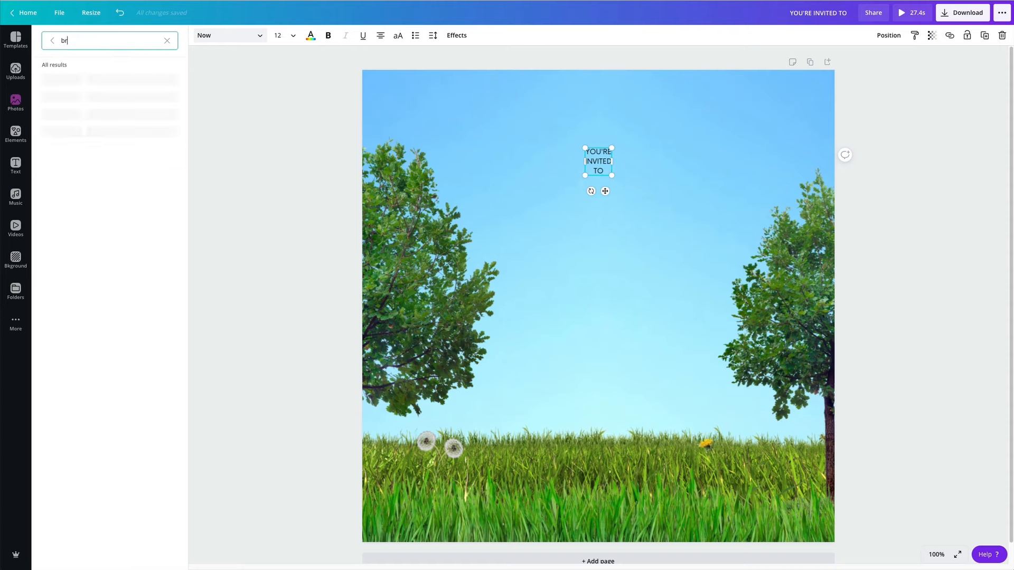
text(clice)
click(78, 84)
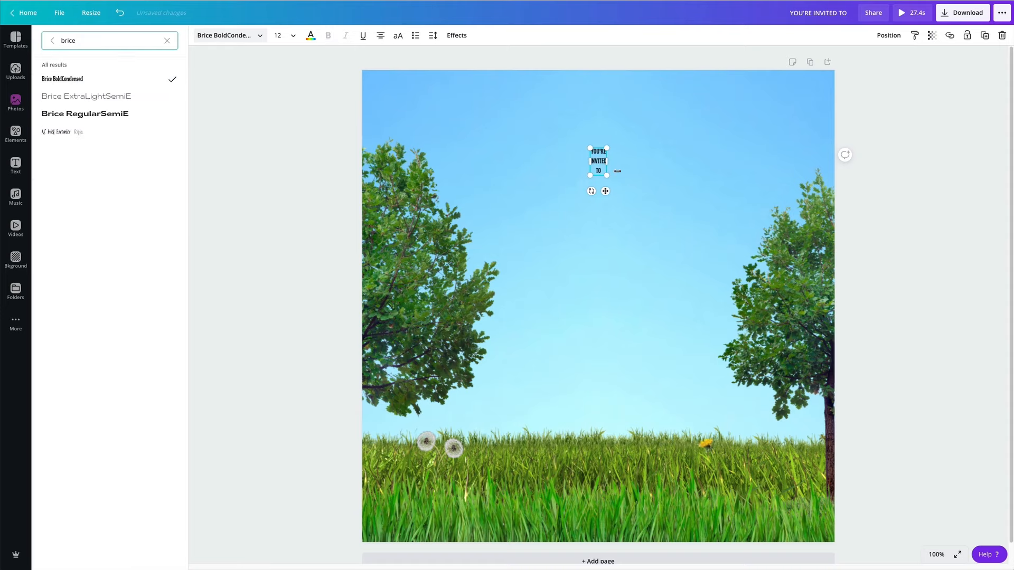
Set the invitation text's font size to 70 and widen its text box so each word fits on its line.
click(282, 37)
text(7)
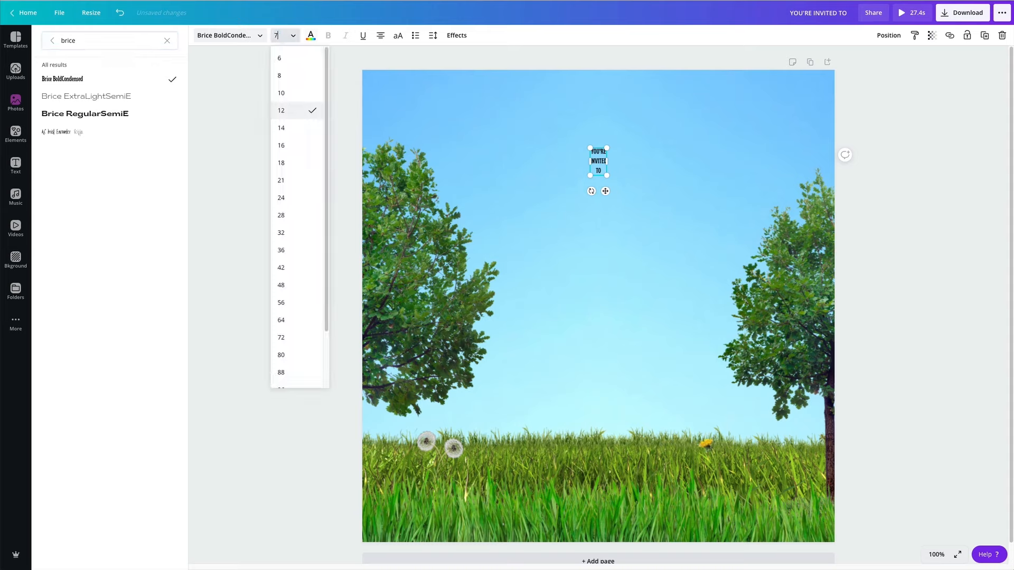
text(0)
key(Return)
drag(642, 237, 682, 226)
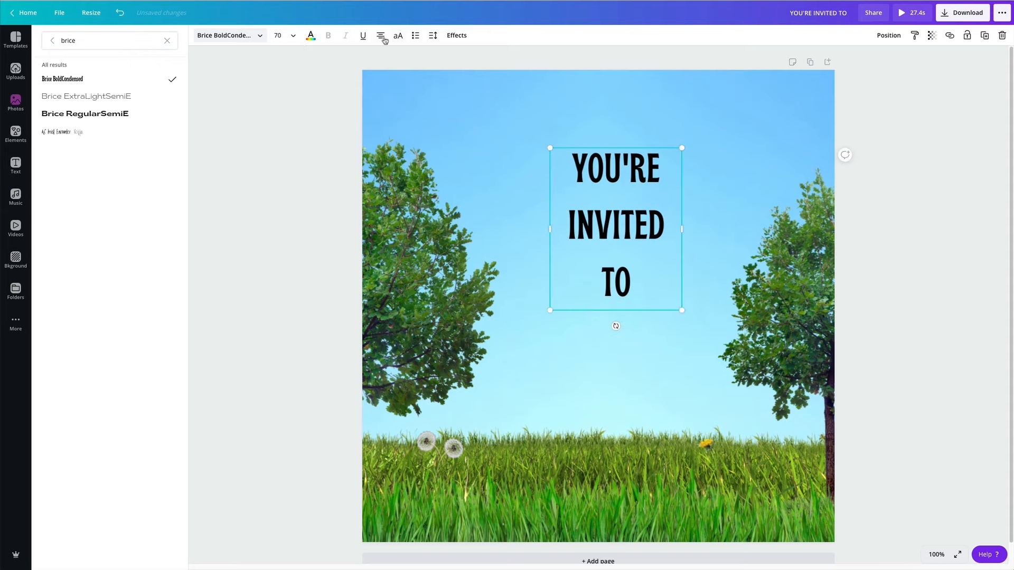
Reduce the invitation text's line height to 0.94 and colour the text white.
click(432, 35)
drag(495, 82, 489, 83)
click(312, 38)
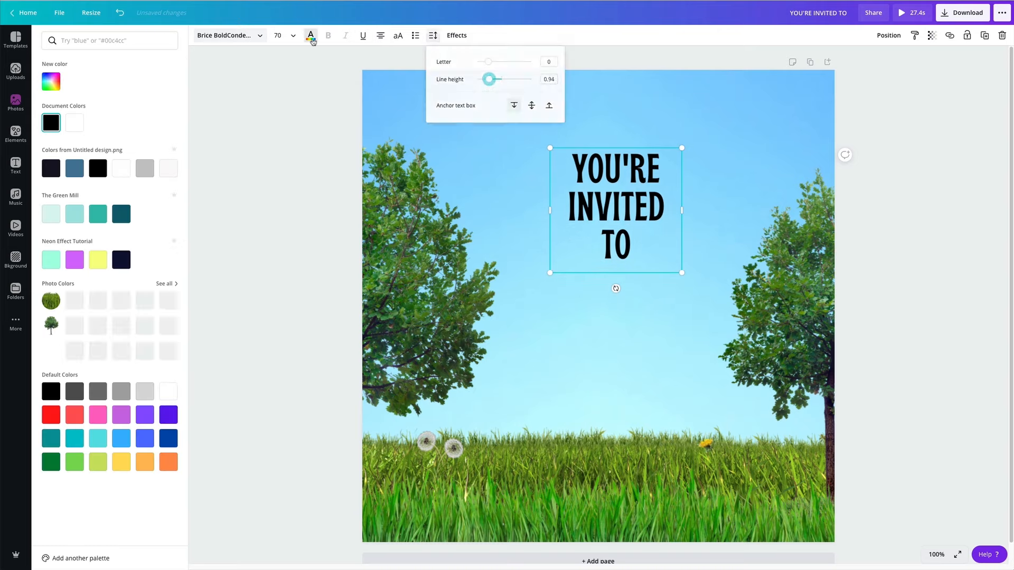
click(80, 124)
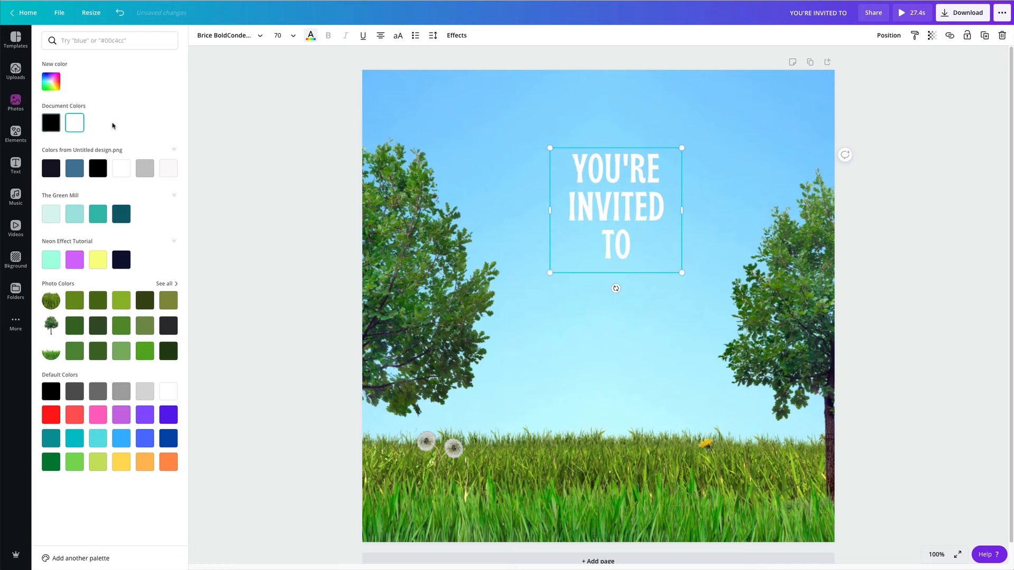
click(904, 160)
Centre the "YOU'RE INVITED TO" text horizontally on the page and nudge it slightly lower.
drag(629, 208, 619, 207)
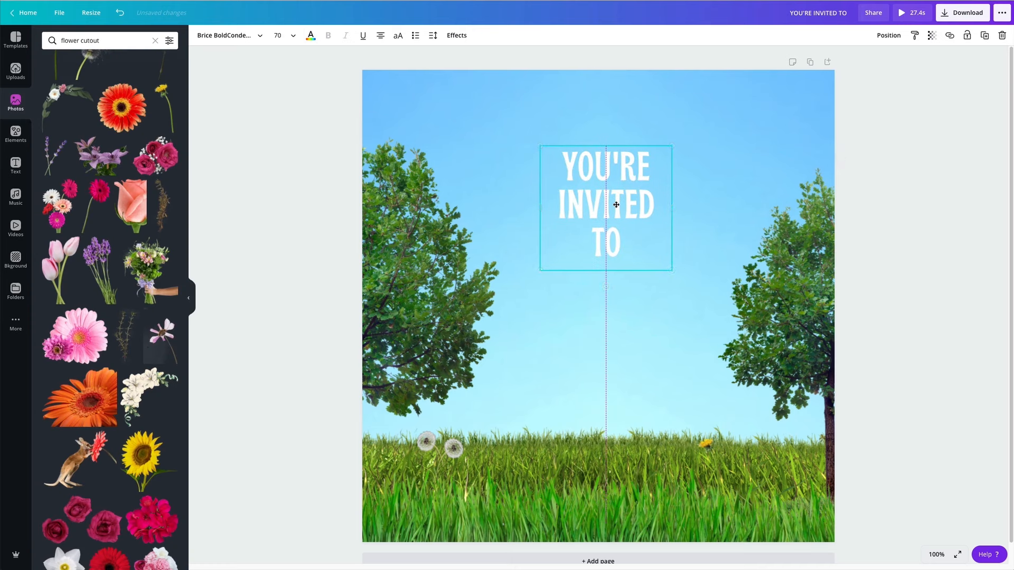
click(889, 35)
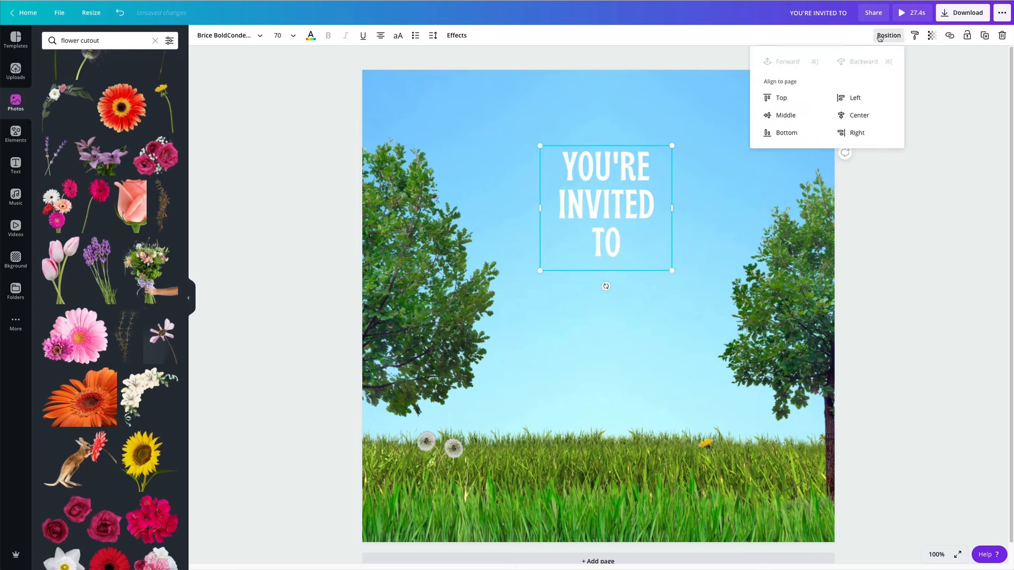
click(855, 115)
click(880, 279)
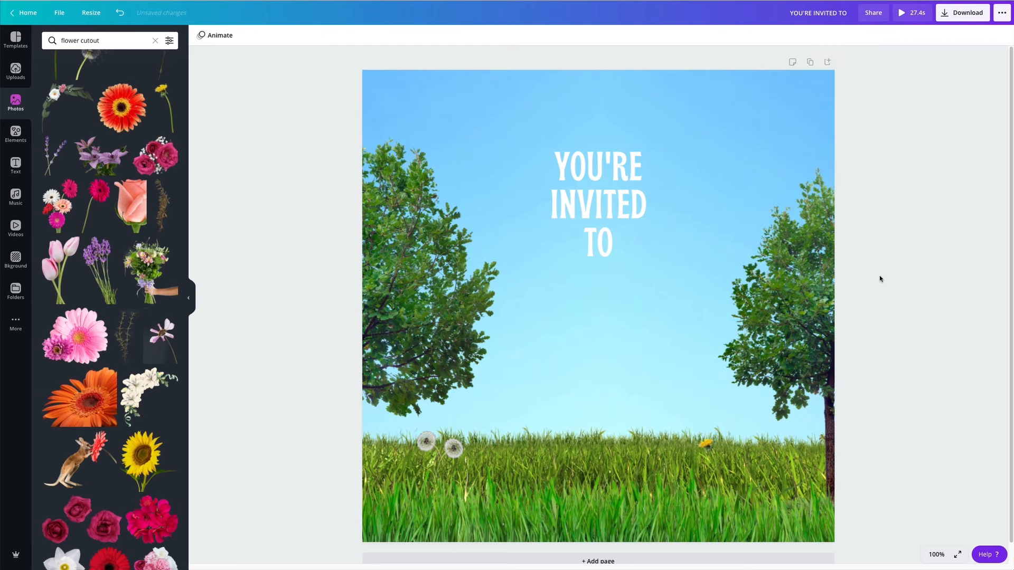
click(583, 200)
drag(583, 200, 583, 204)
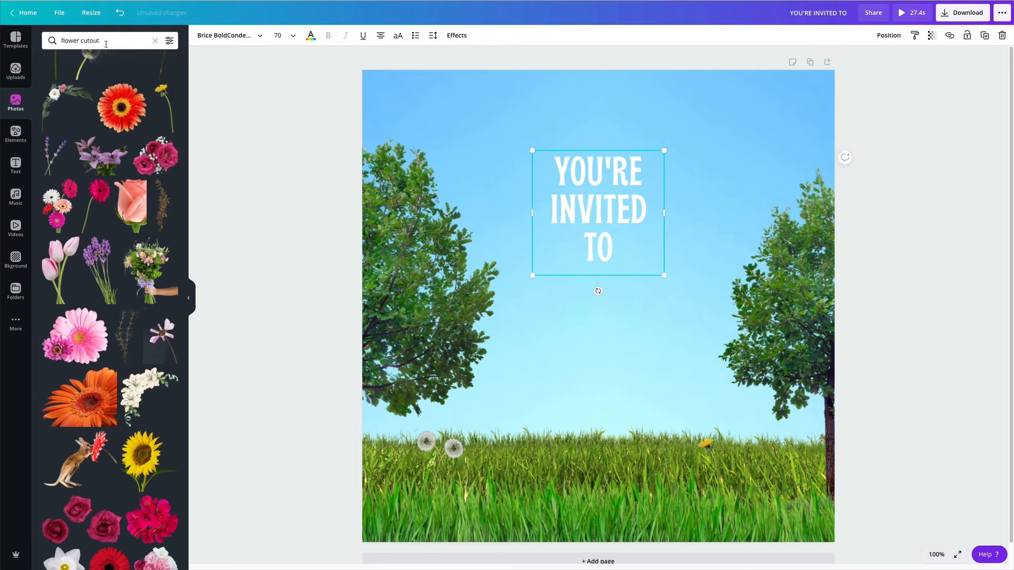
Search the elements for "maracas stickers", add the orange and yellow maracas, and shrink them into the sky above the left tree.
click(16, 135)
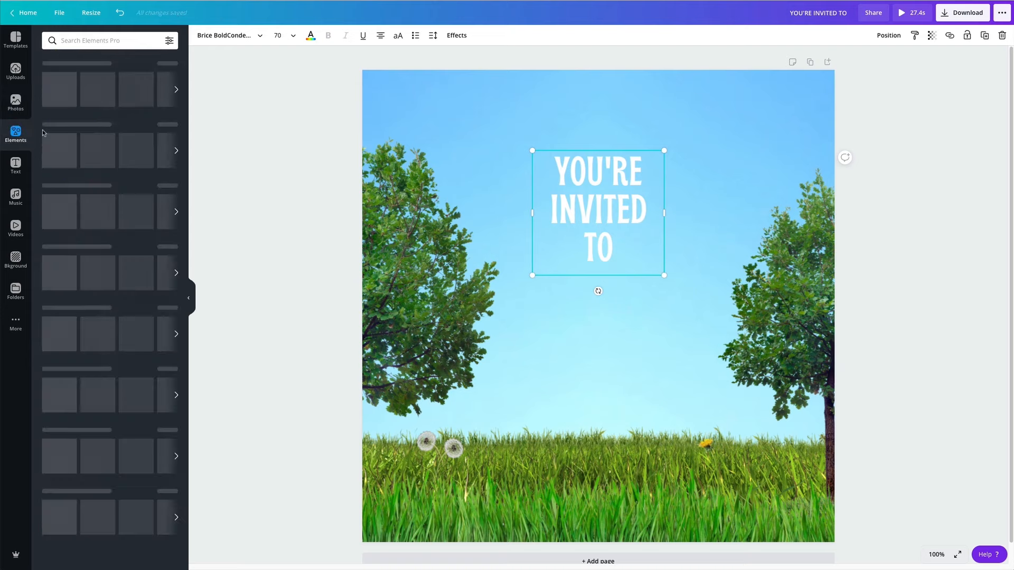
text(maracas stickers)
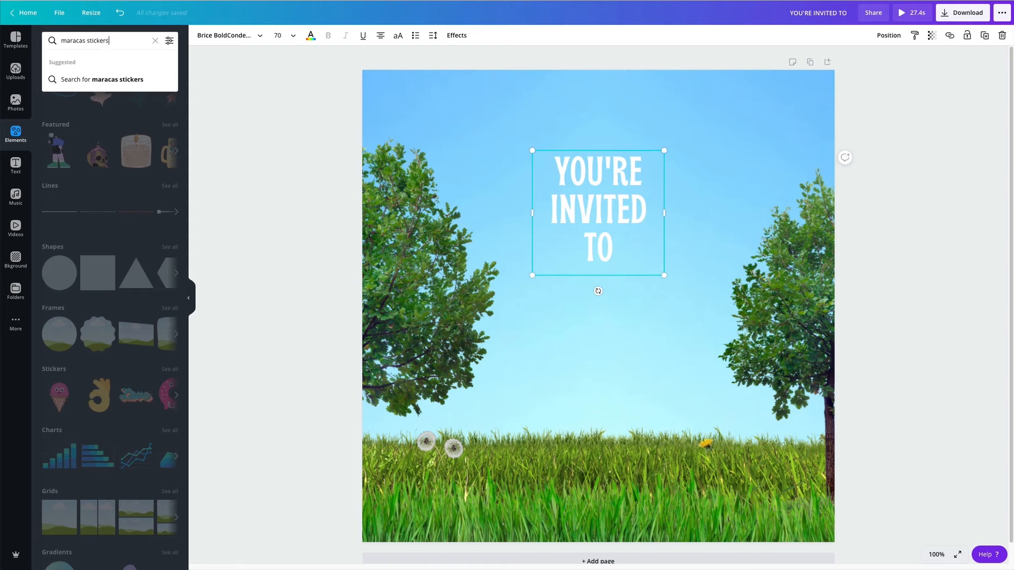
key(Return)
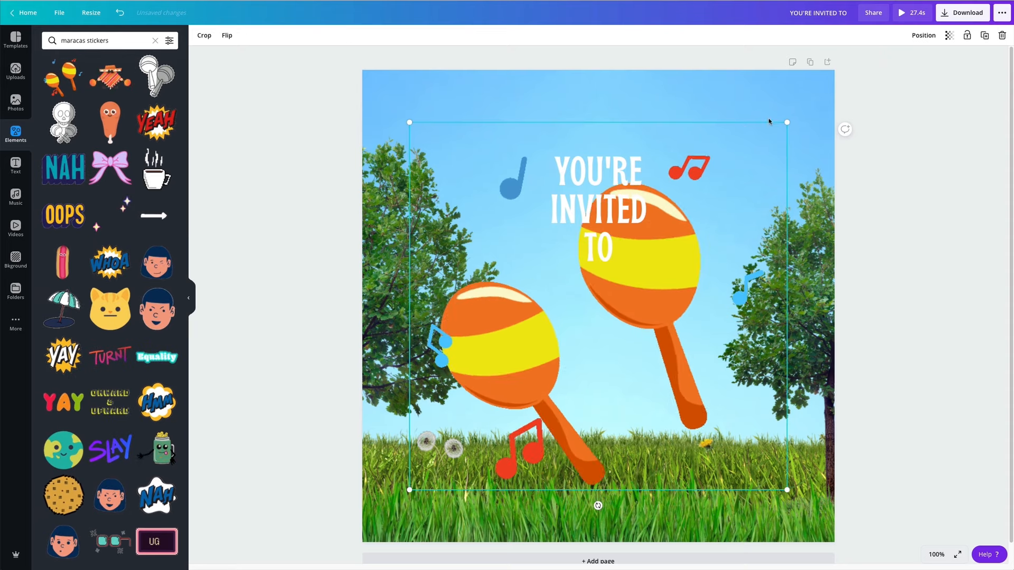
drag(787, 122, 498, 150)
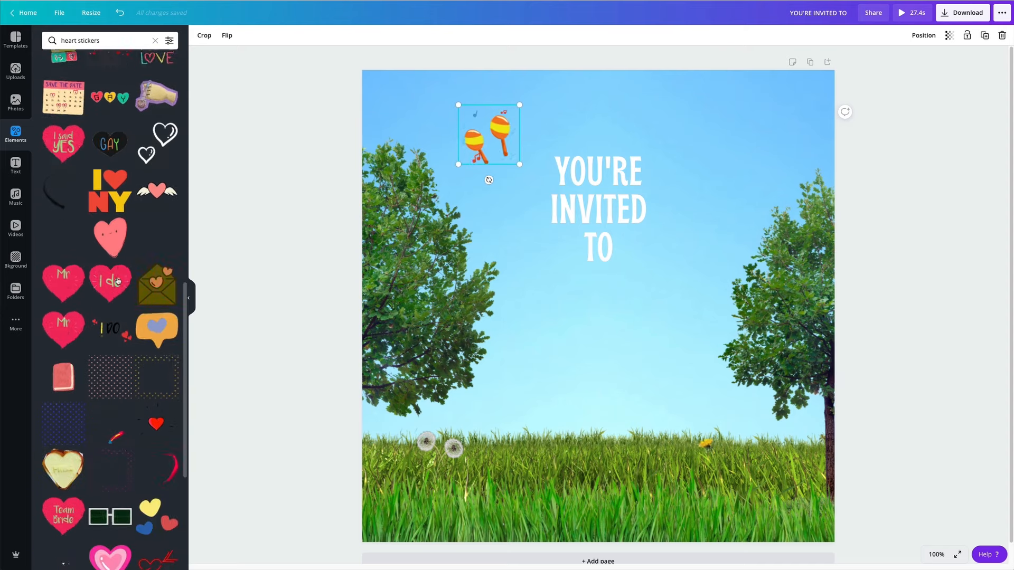
Add the layered pink heart from the "heart stickers" results, shrink it to about 129 × 110, and place it tilted 24° right of the text.
click(120, 359)
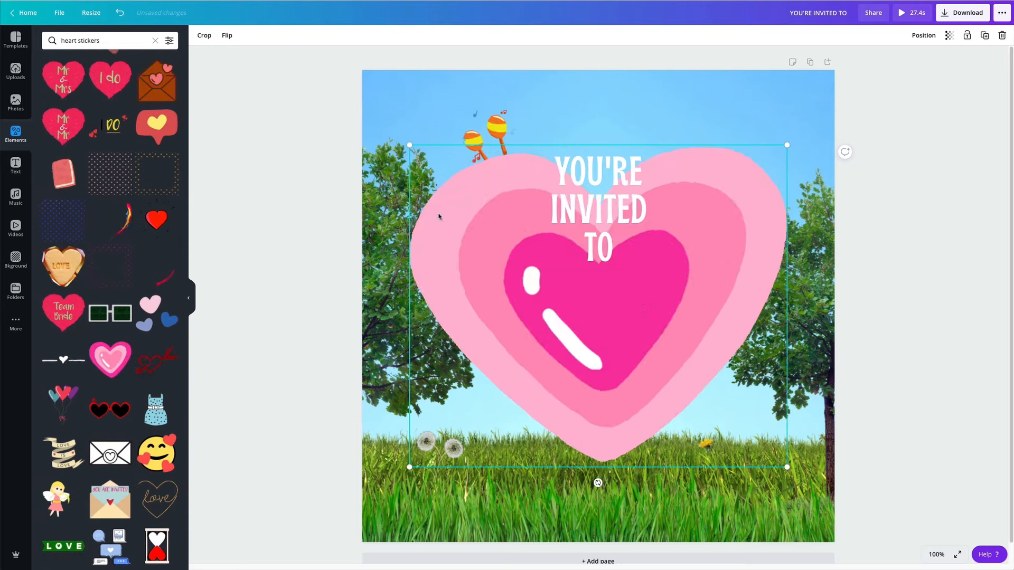
drag(409, 468, 677, 486)
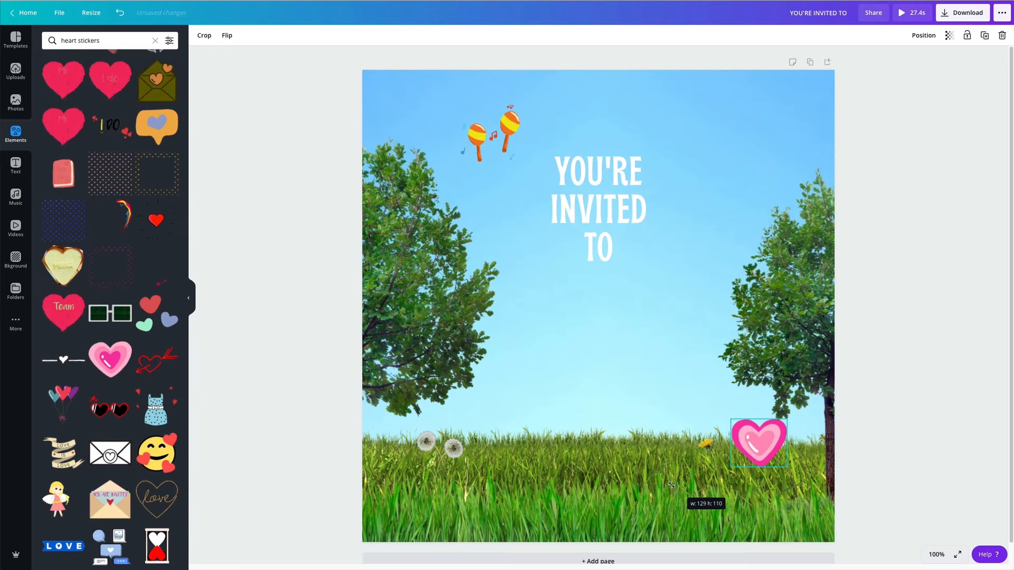
drag(764, 424, 716, 131)
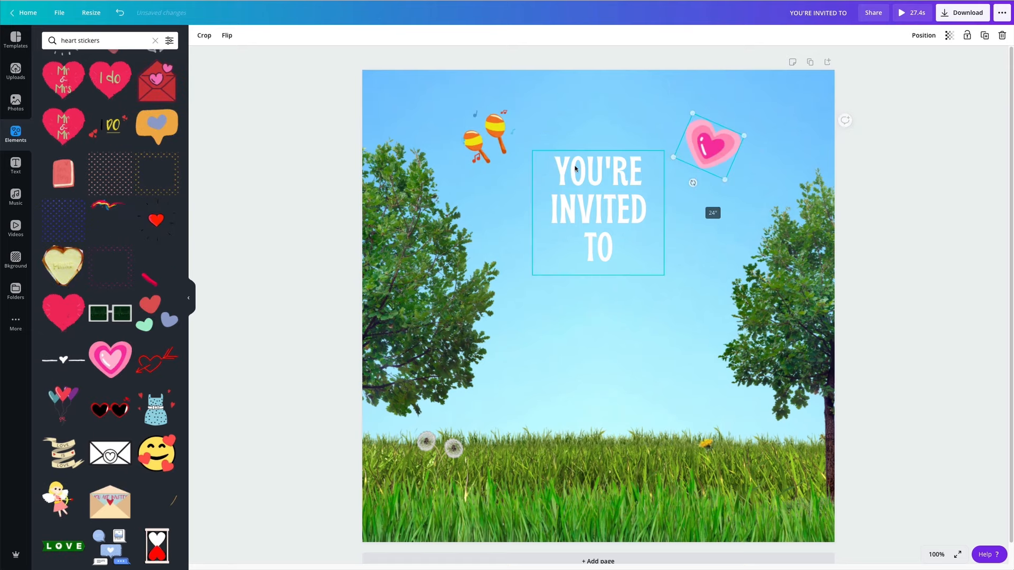
Move the maracas sticker slightly lower beside the invitation text and rotate it a little.
mouse_move(502, 148)
mouse_down()
mouse_move(510, 273)
mouse_move(506, 154)
mouse_up()
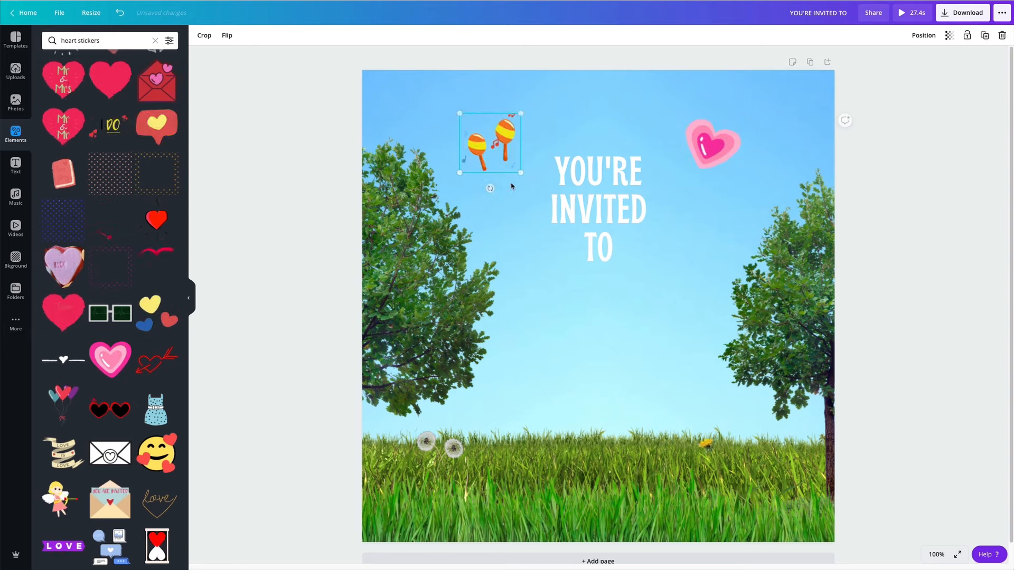
mouse_move(492, 187)
mouse_down()
mouse_move(522, 196)
mouse_move(499, 187)
mouse_up()
click(919, 194)
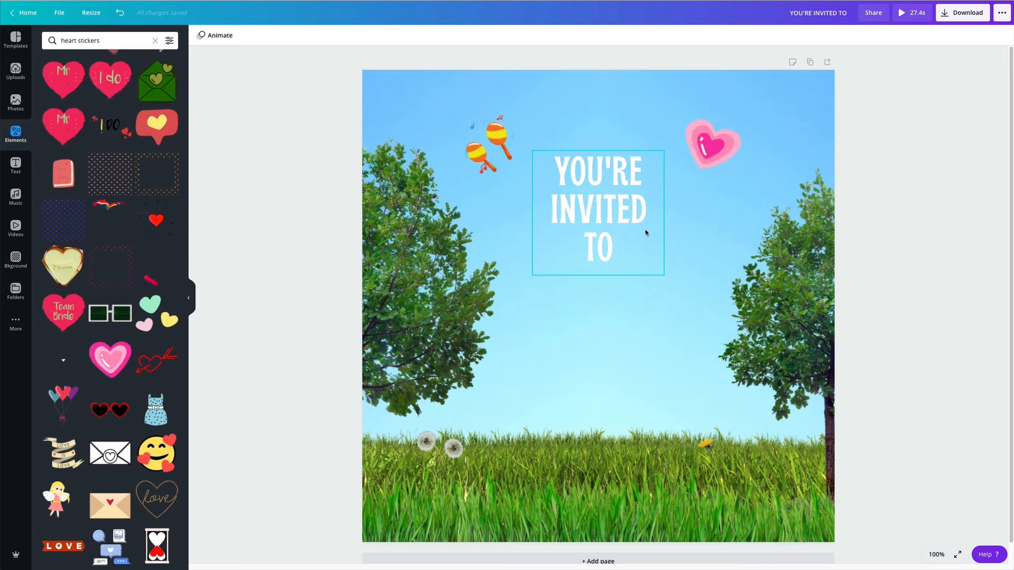
Duplicate the finished invitation page as a second page.
scroll(646, 235, down, 1)
scroll(646, 233, up, 1)
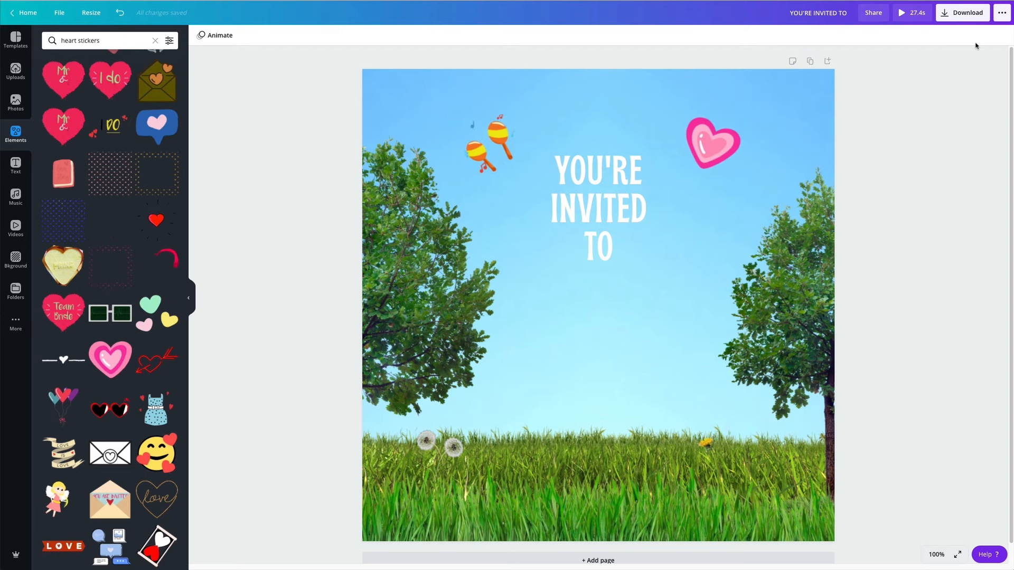
click(810, 60)
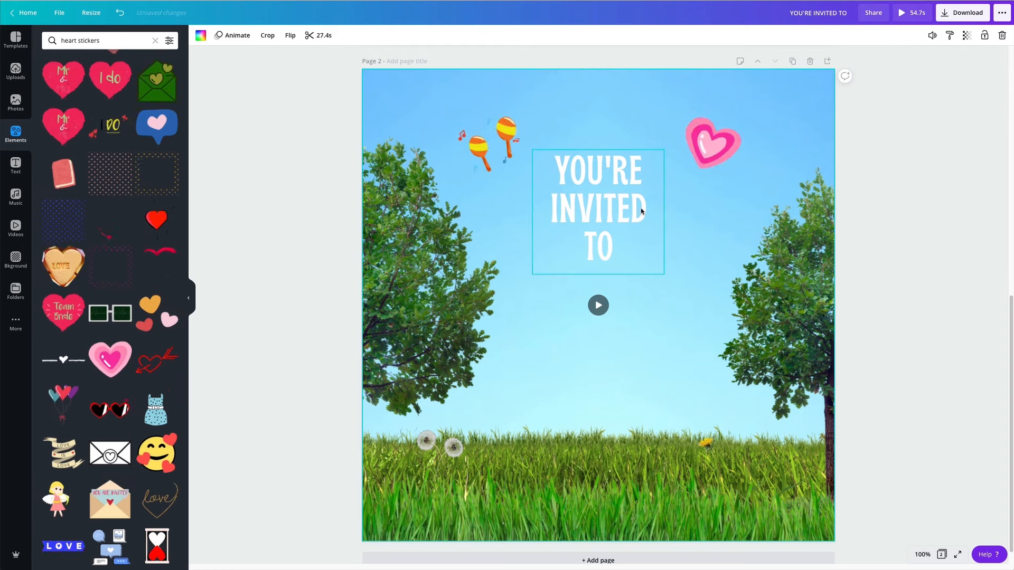
Copy "A PICNIC WITH FRIENDS" from the BrainDump note and replace the invitation text on page 2 with it.
click(447, 554)
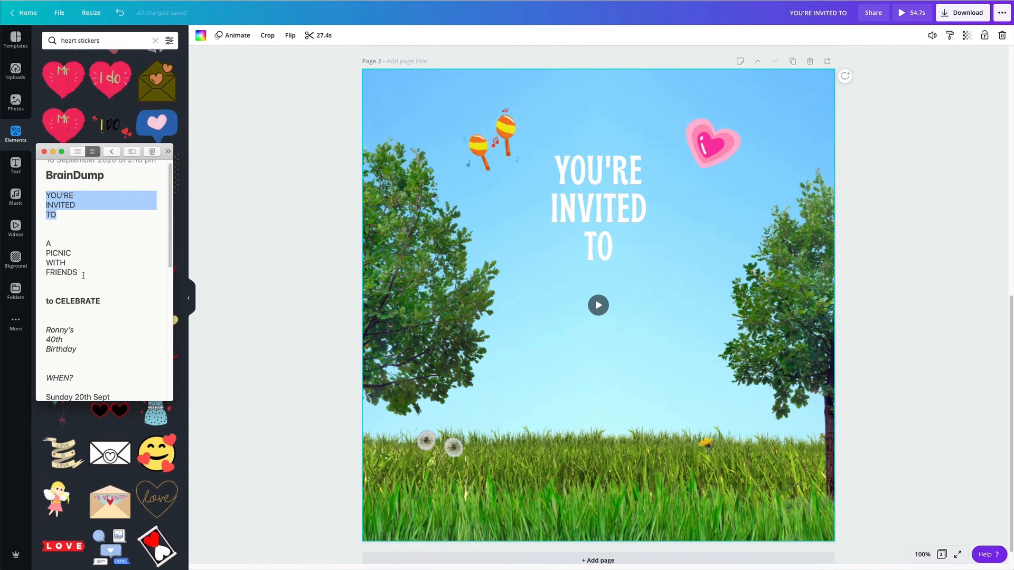
drag(79, 272, 46, 242)
key(super+c)
click(678, 264)
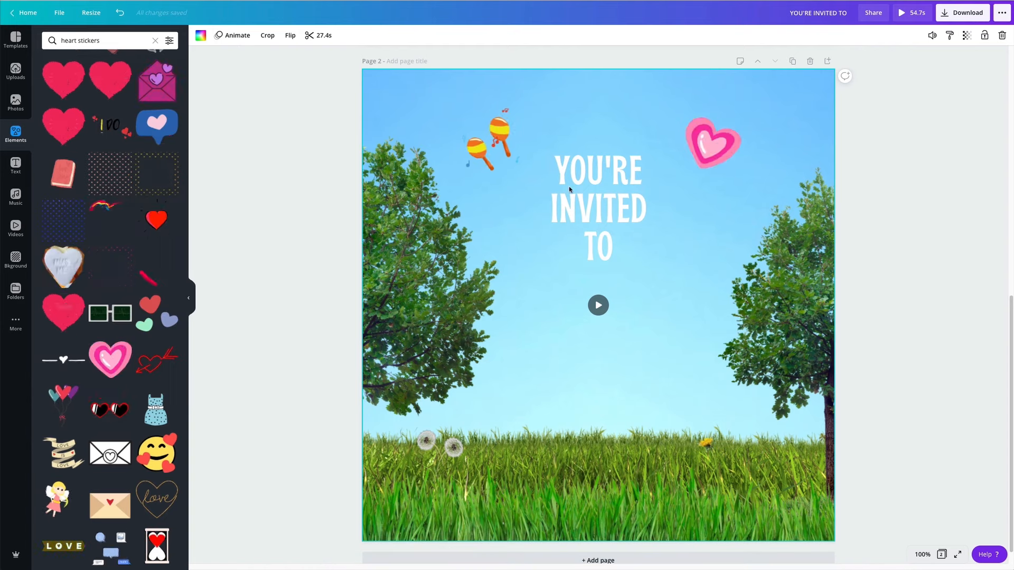
double_click(570, 190)
key(super+v)
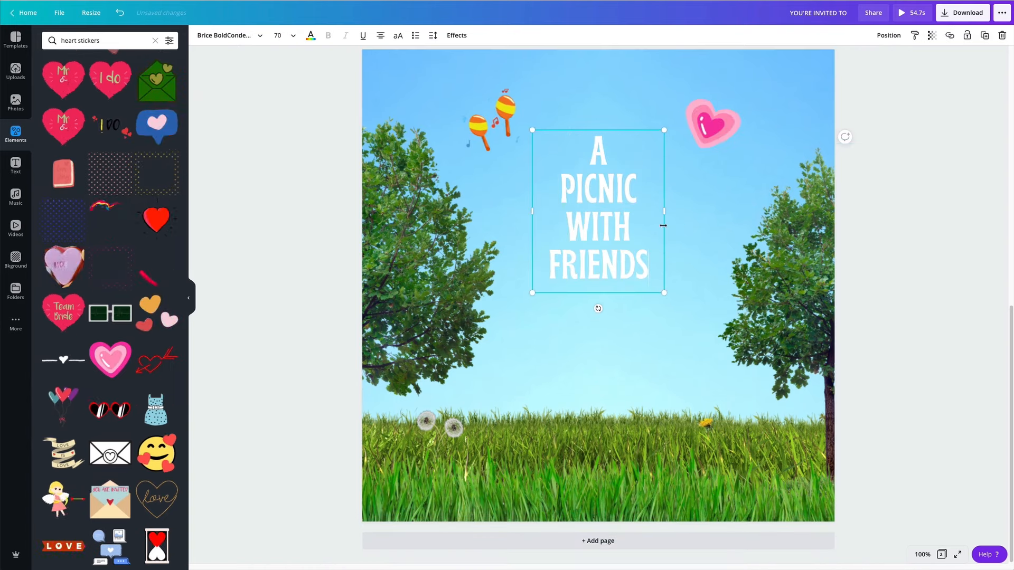
Narrow the "A PICNIC WITH FRIENDS" text box slightly, centre it horizontally on the page and move it a little higher.
mouse_move(664, 210)
mouse_down()
mouse_move(644, 217)
mouse_move(655, 211)
mouse_up()
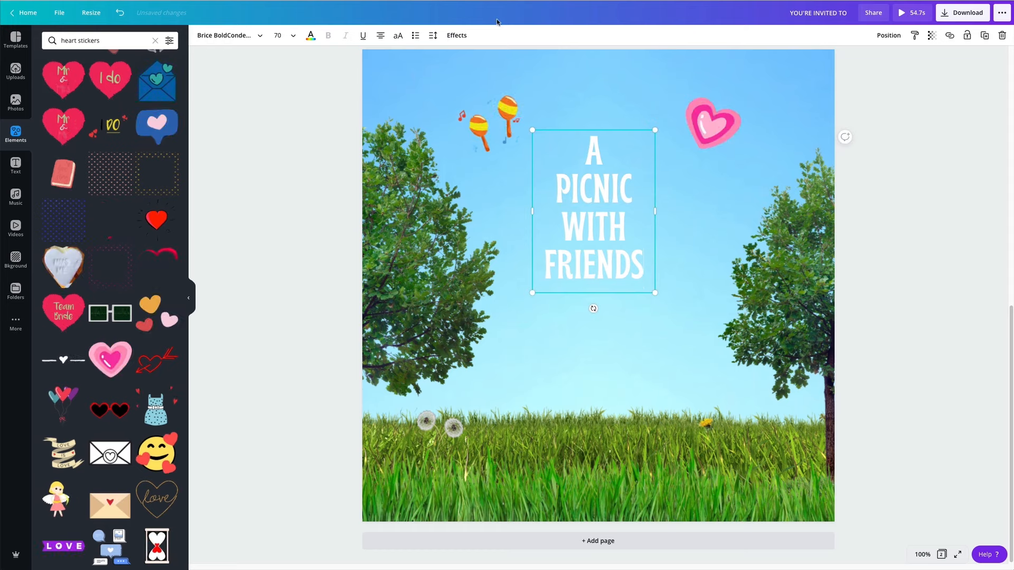
click(888, 36)
click(858, 116)
click(907, 252)
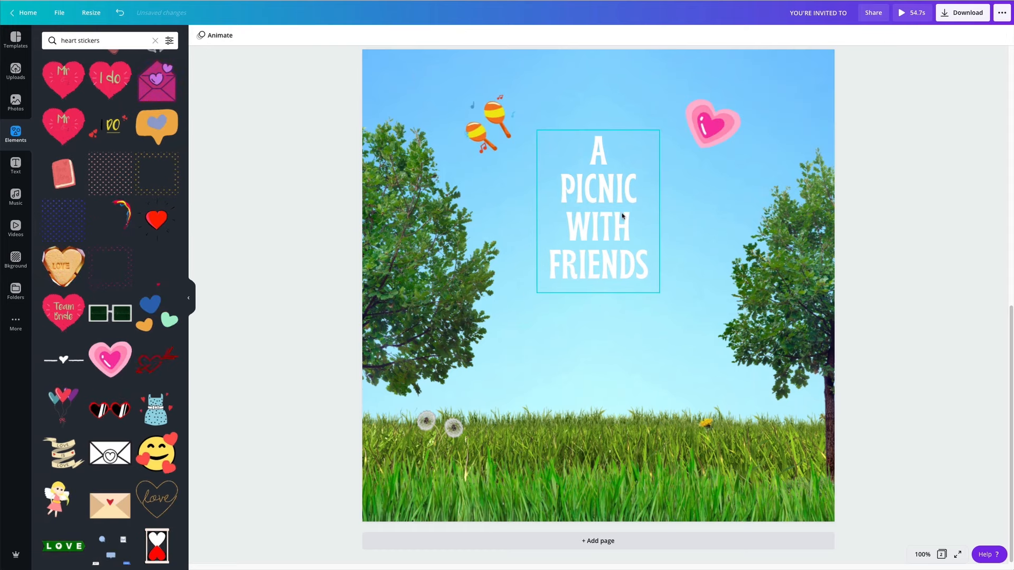
drag(612, 228, 612, 207)
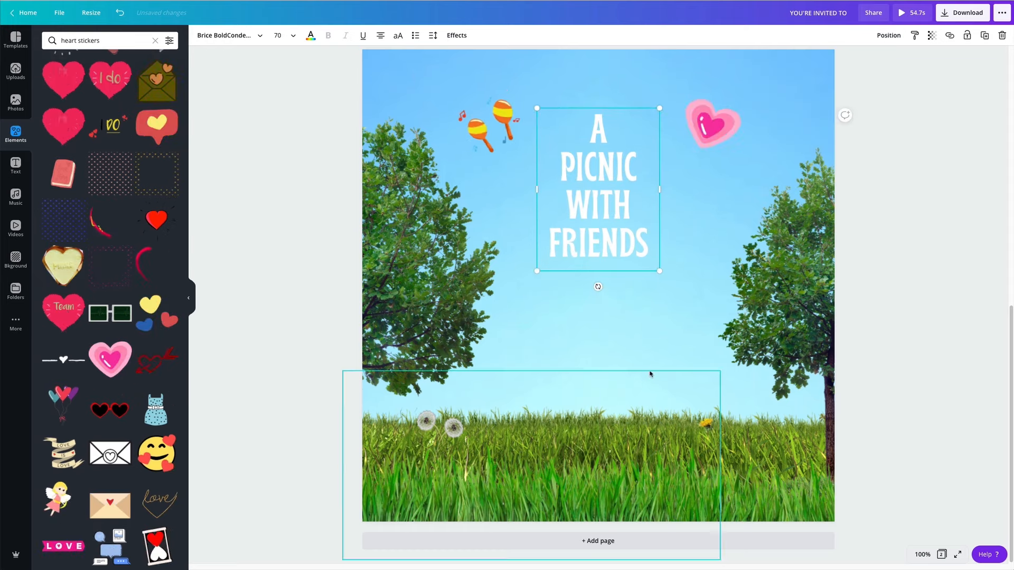
click(653, 356)
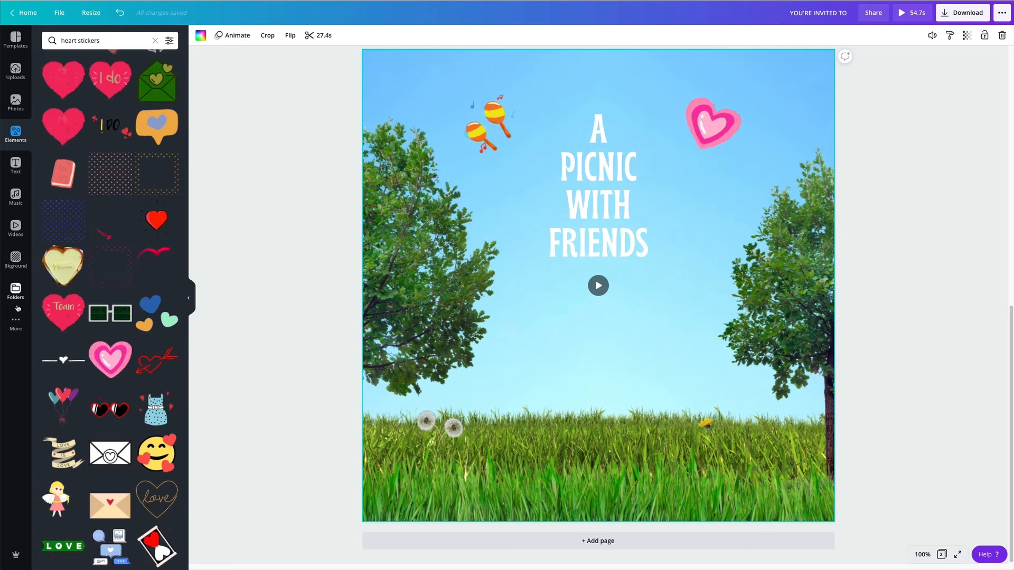
Connect the Bitmoji integration by submitting the Snapchat account password.
click(16, 333)
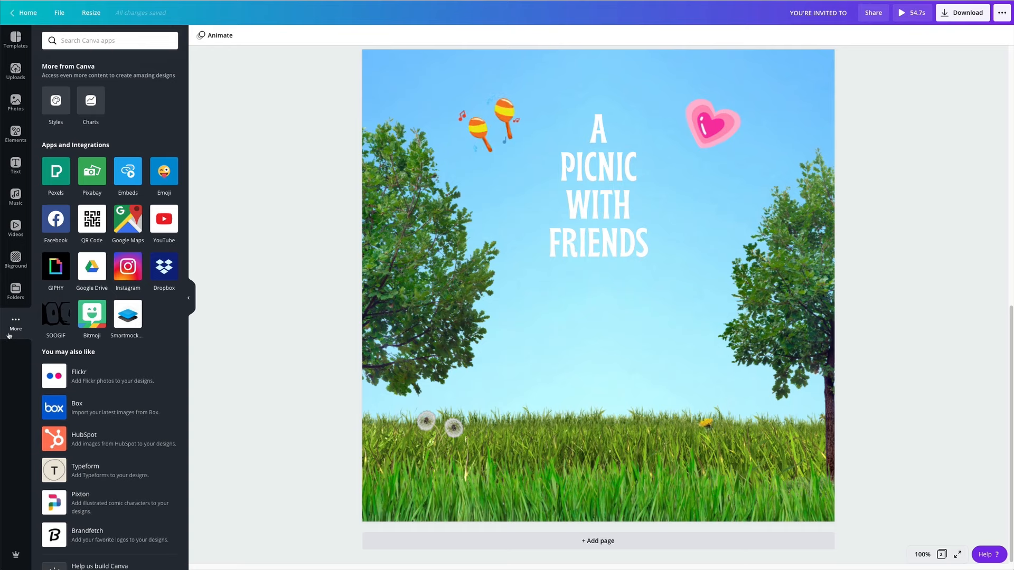
click(95, 321)
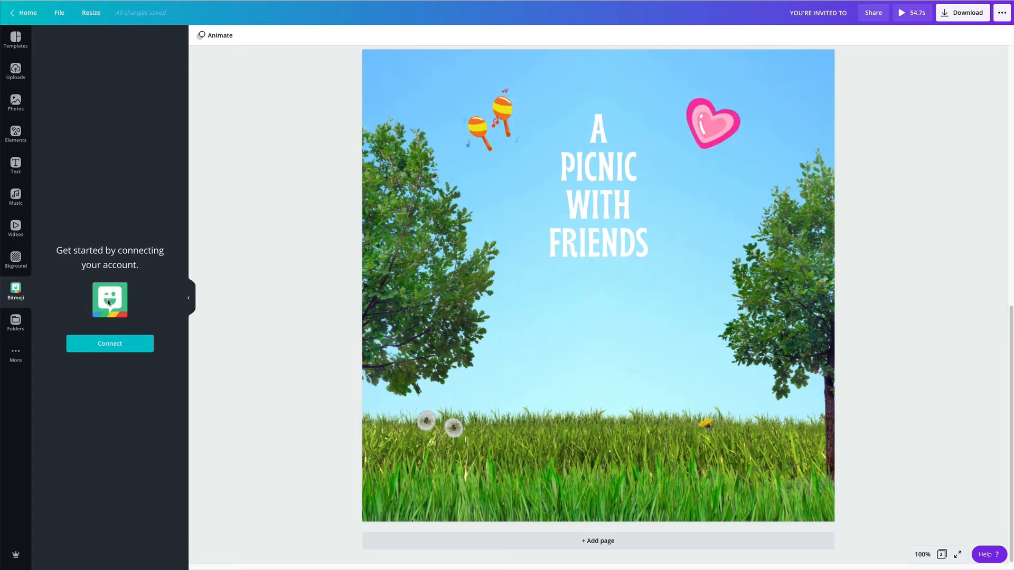
click(117, 346)
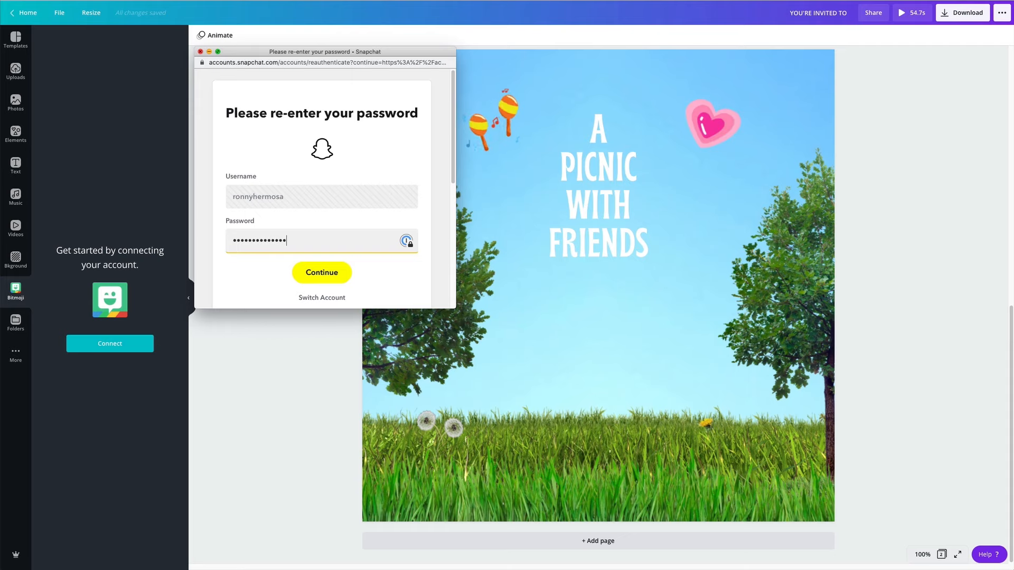
key(Return)
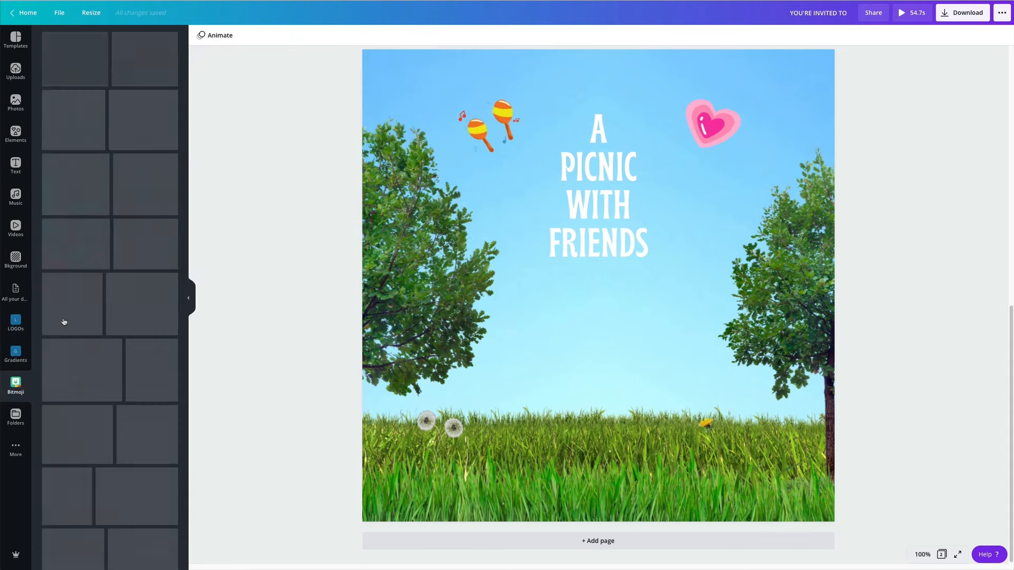
Browse the Bitmoji stickers and add the avatar wearing a party hat and blowing a party horn to page 2.
scroll(91, 210, down, 8)
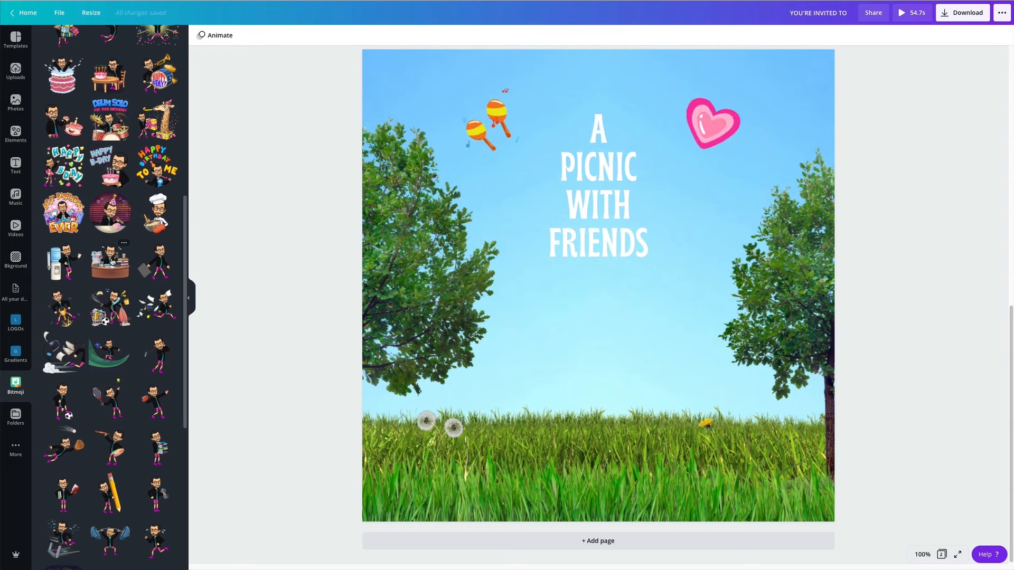
scroll(112, 261, down, 8)
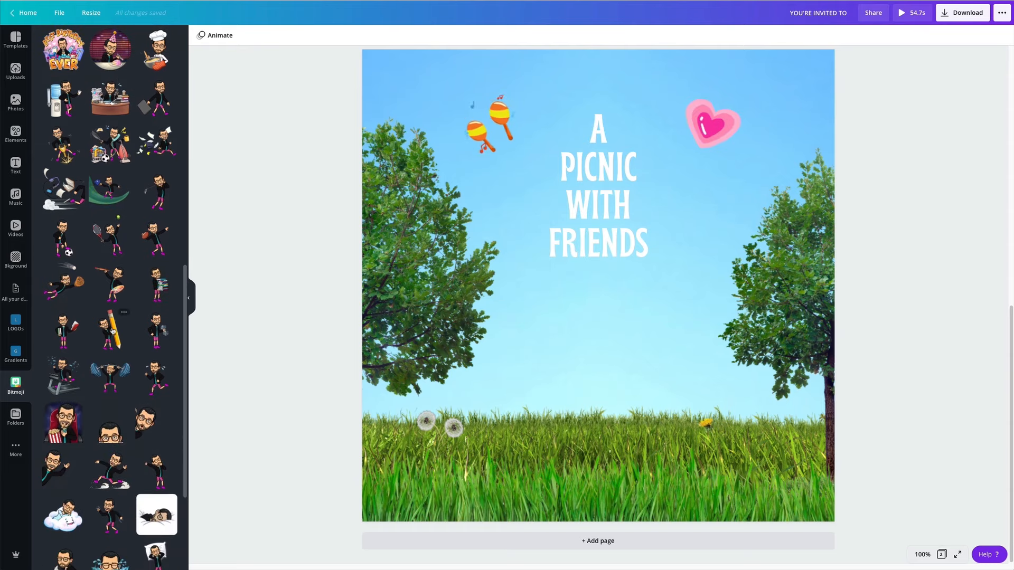
scroll(112, 331, down, 2)
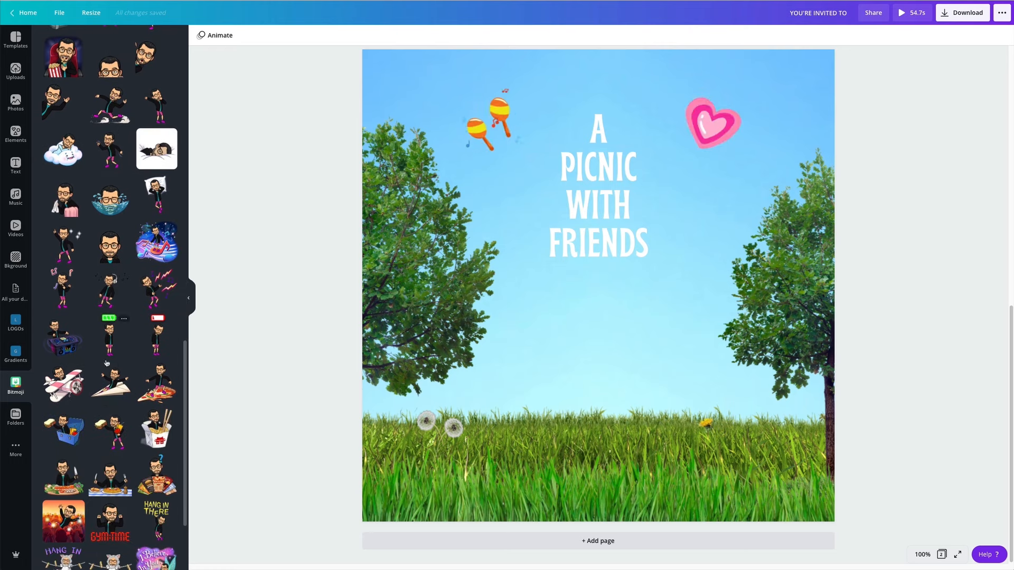
scroll(104, 401, up, 3)
scroll(104, 402, up, 3)
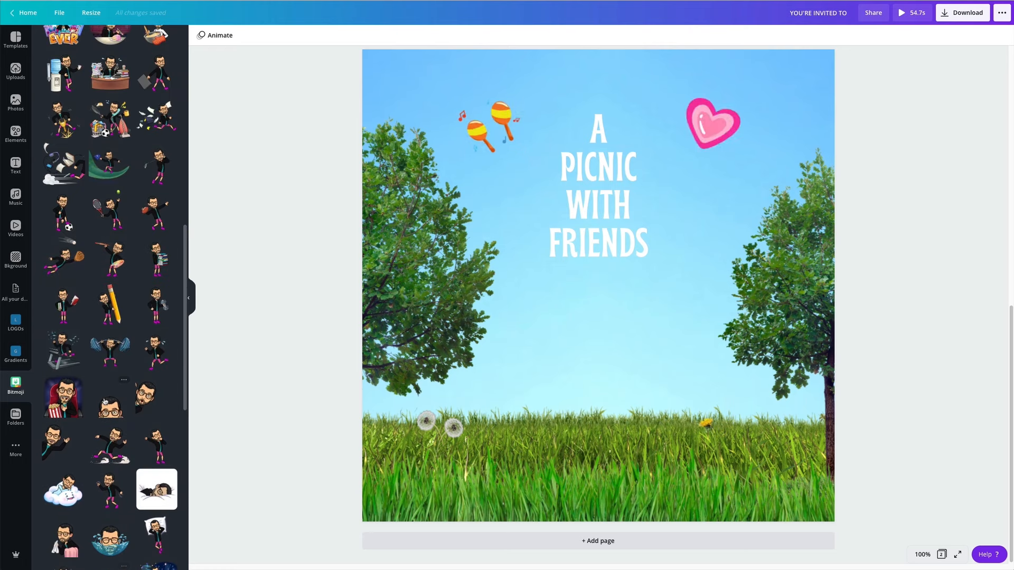
scroll(105, 401, up, 3)
scroll(104, 402, down, 8)
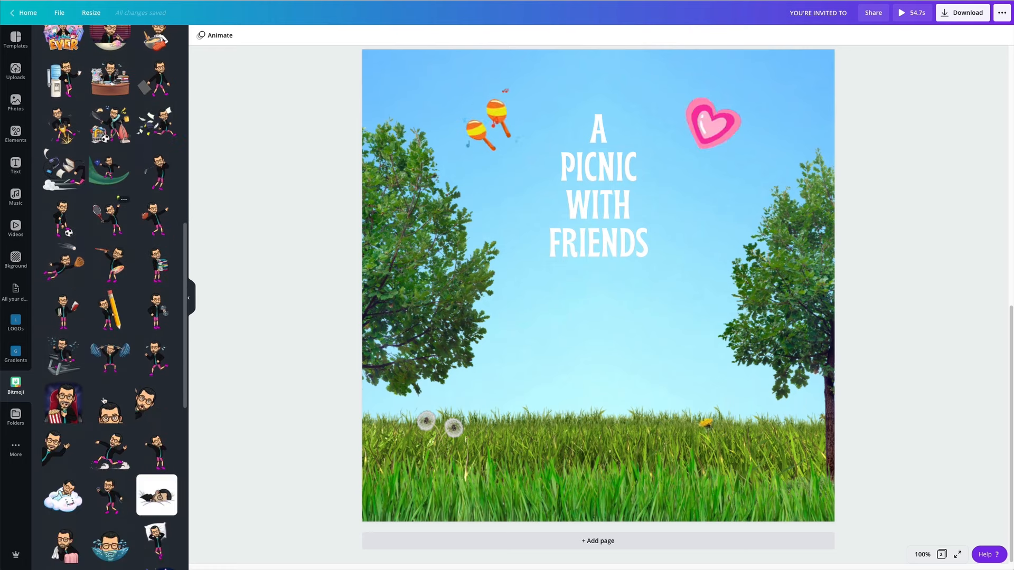
scroll(104, 400, down, 7)
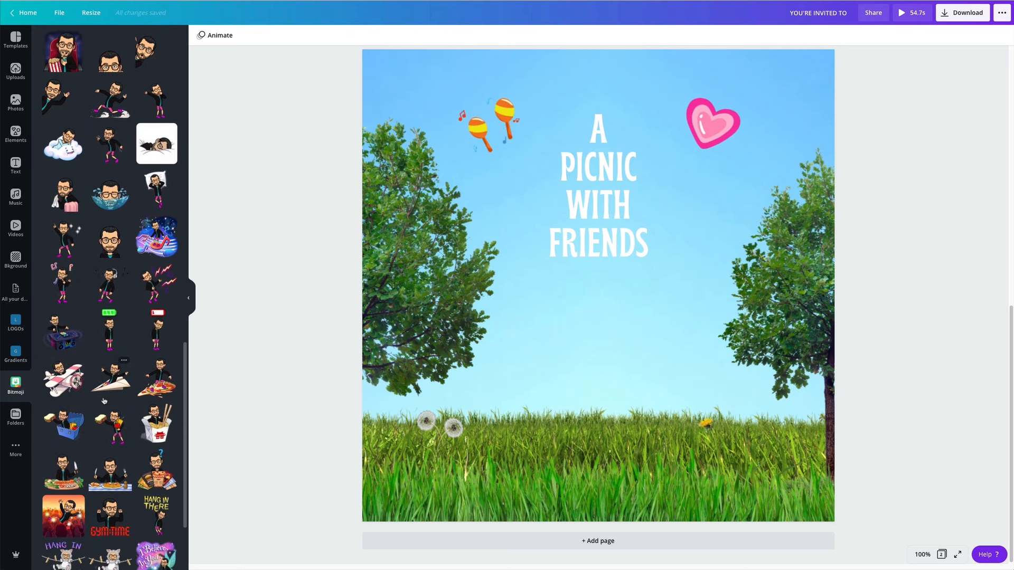
scroll(104, 401, down, 15)
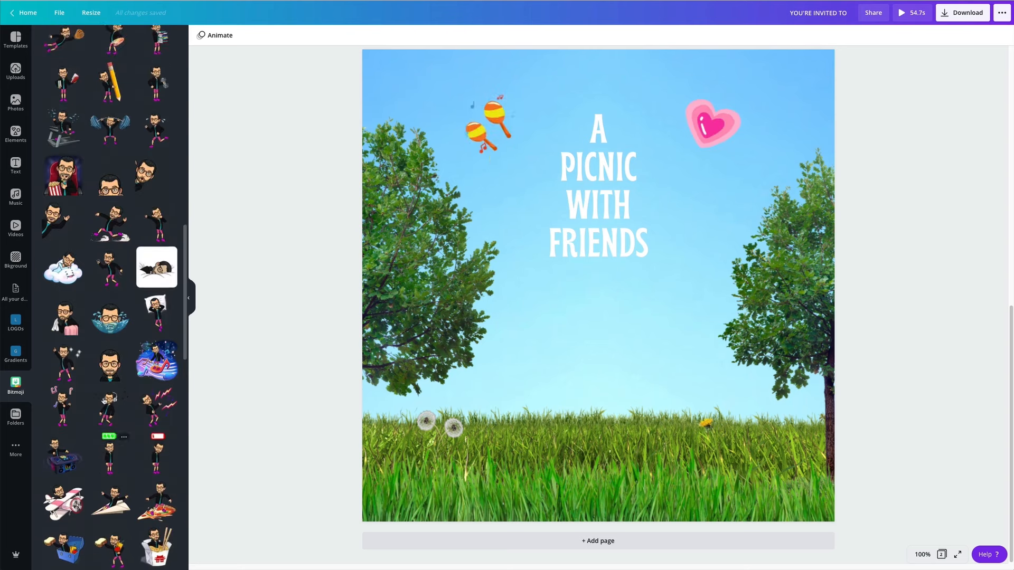
click(104, 404)
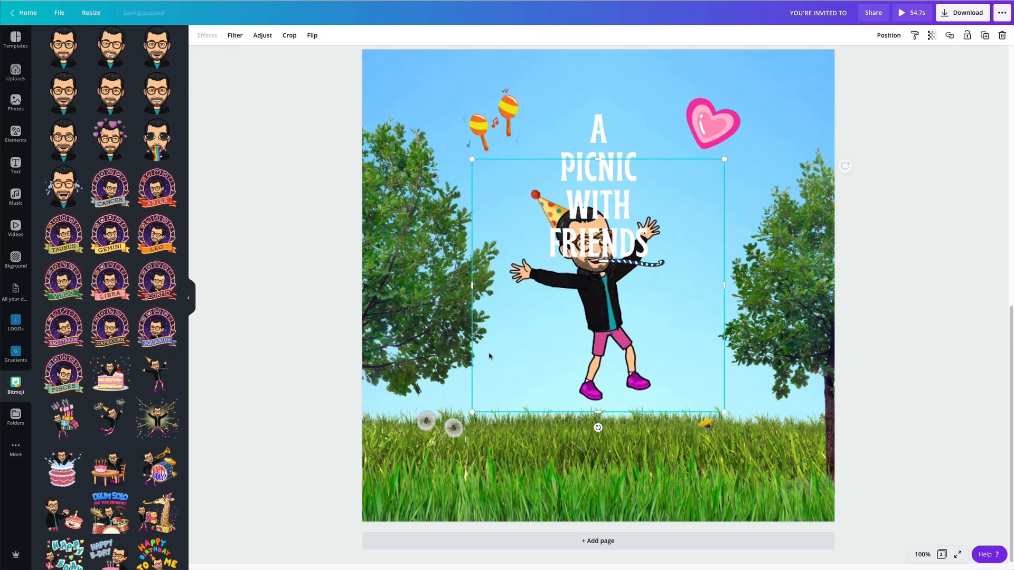
Move the Bitmoji avatar down onto the grass near the right tree and flip it horizontally.
drag(606, 333, 682, 418)
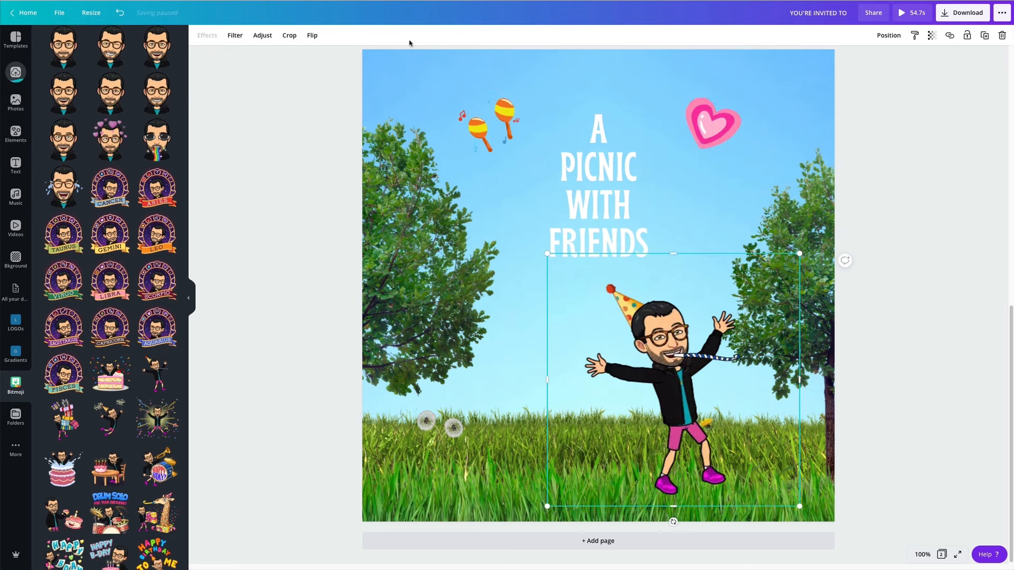
click(311, 38)
click(323, 57)
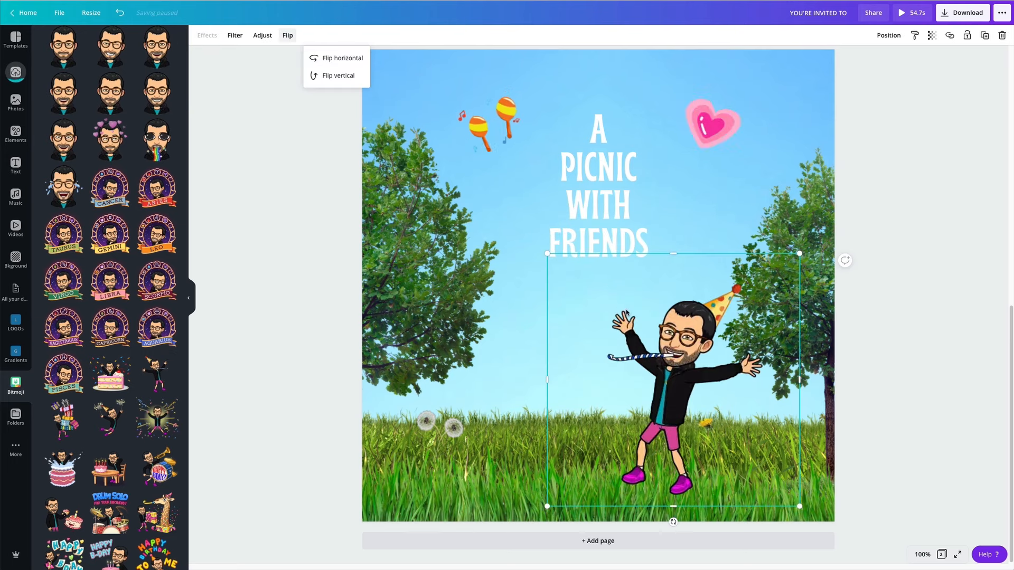
drag(674, 348, 699, 349)
Duplicate page 2 with the Bitmoji avatar as a third page.
scroll(681, 319, up, 10)
scroll(681, 319, down, 10)
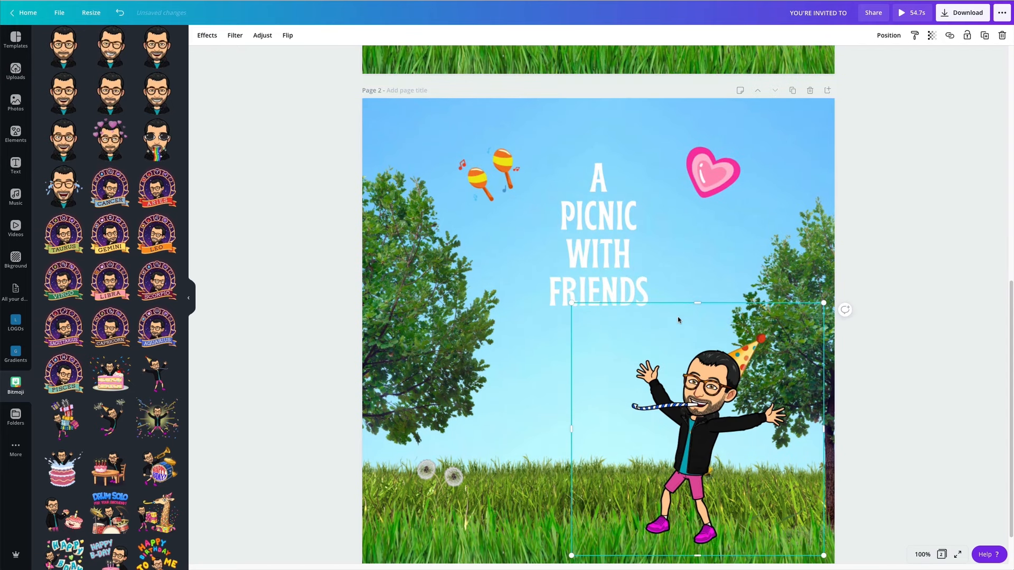
click(793, 89)
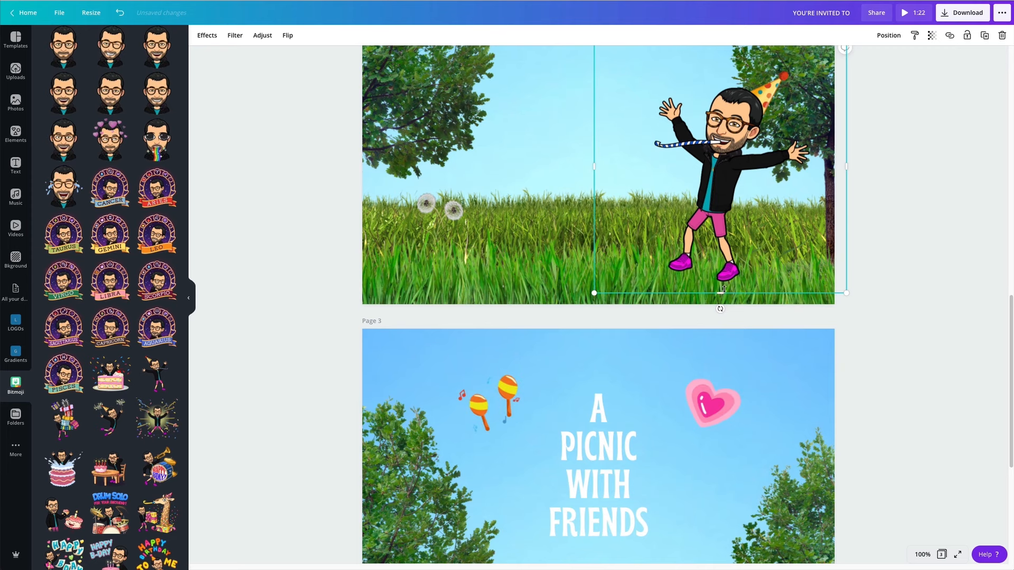
scroll(732, 413, down, 5)
key(Delete)
click(733, 415)
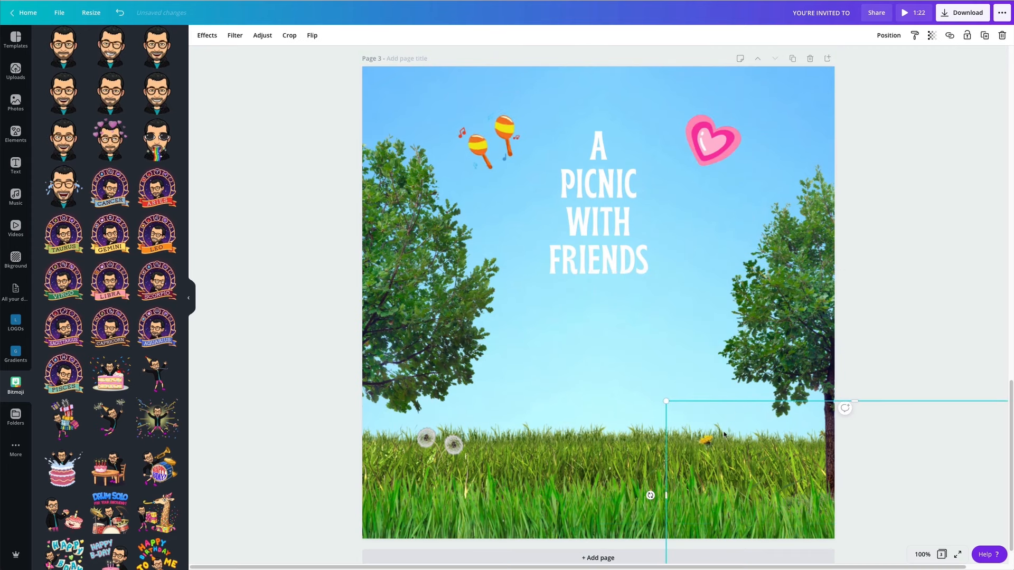
click(649, 404)
key(ctrl+z)
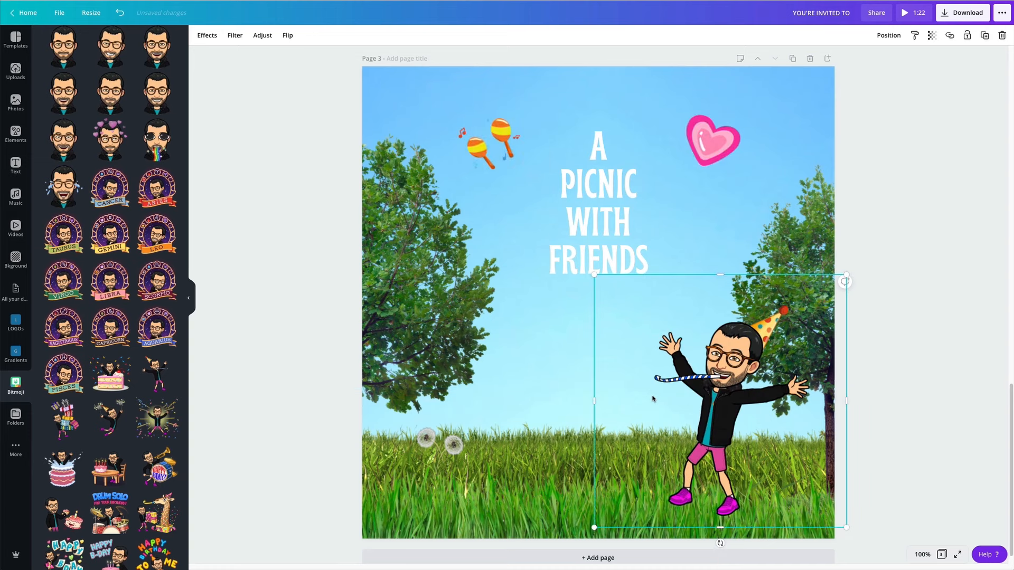
click(885, 217)
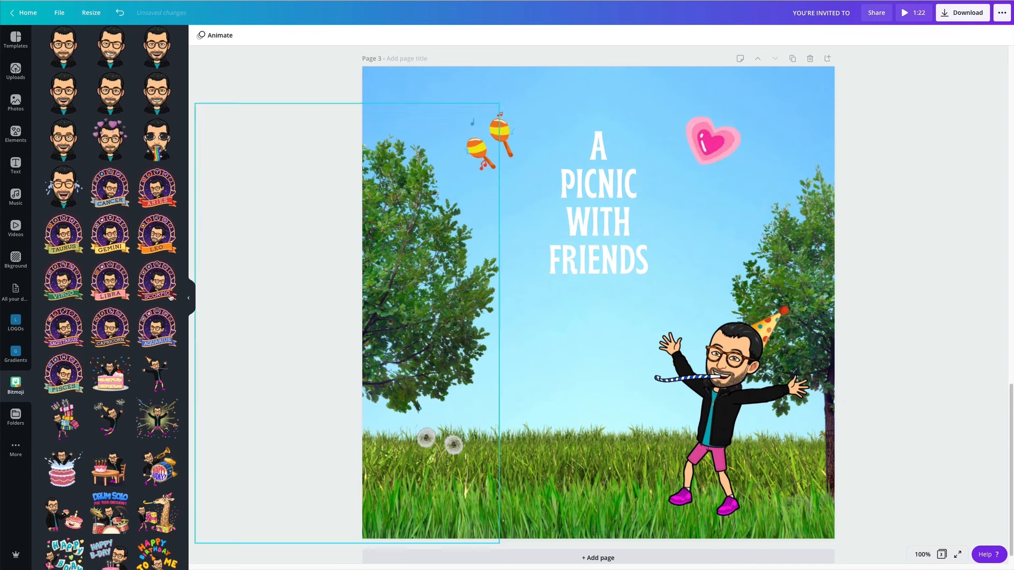
Copy "to CELEBRATE" from the BrainDump note and replace the text on page 3 with it.
mouse_move(280, 557)
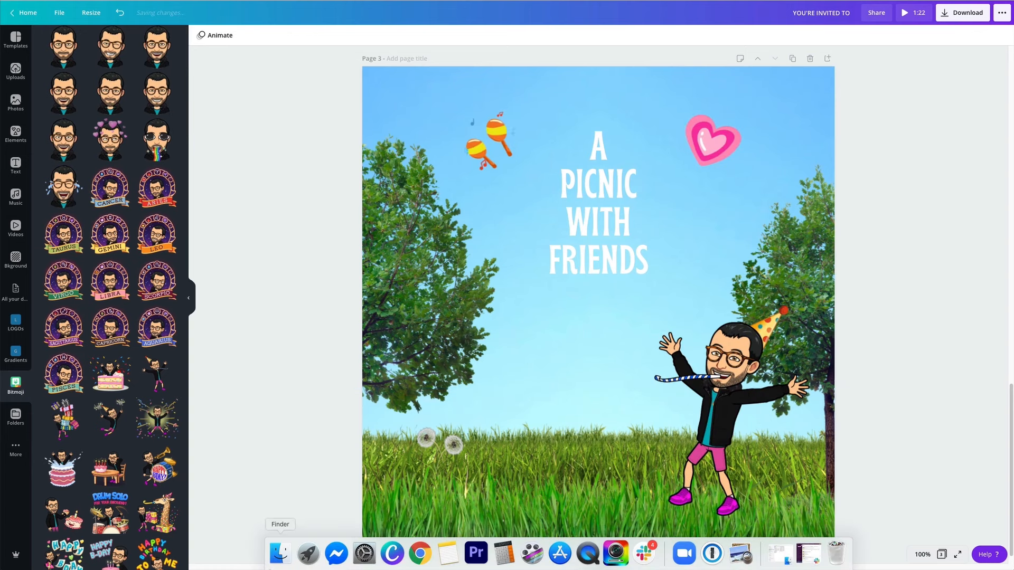
click(447, 554)
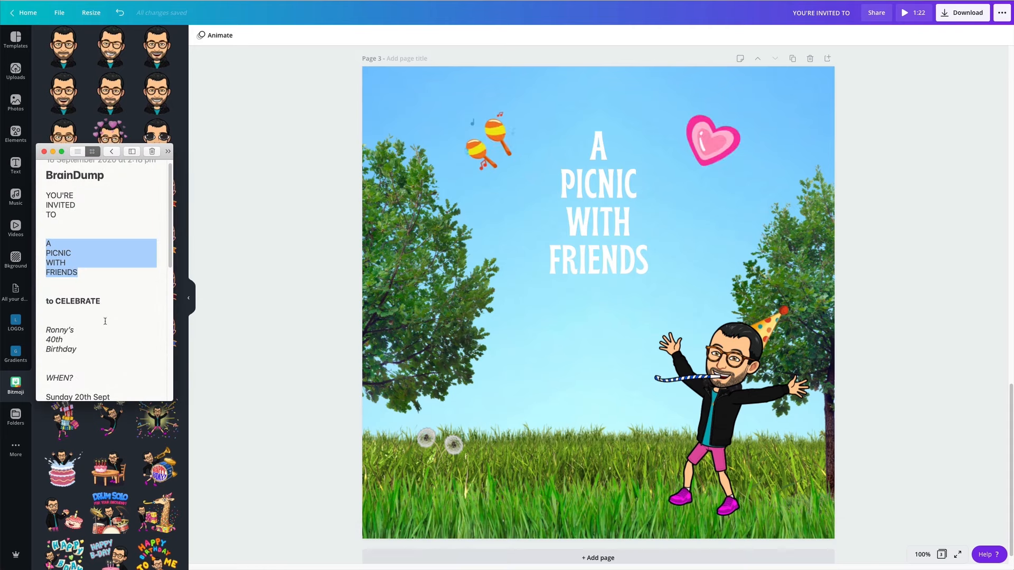
drag(104, 301, 41, 303)
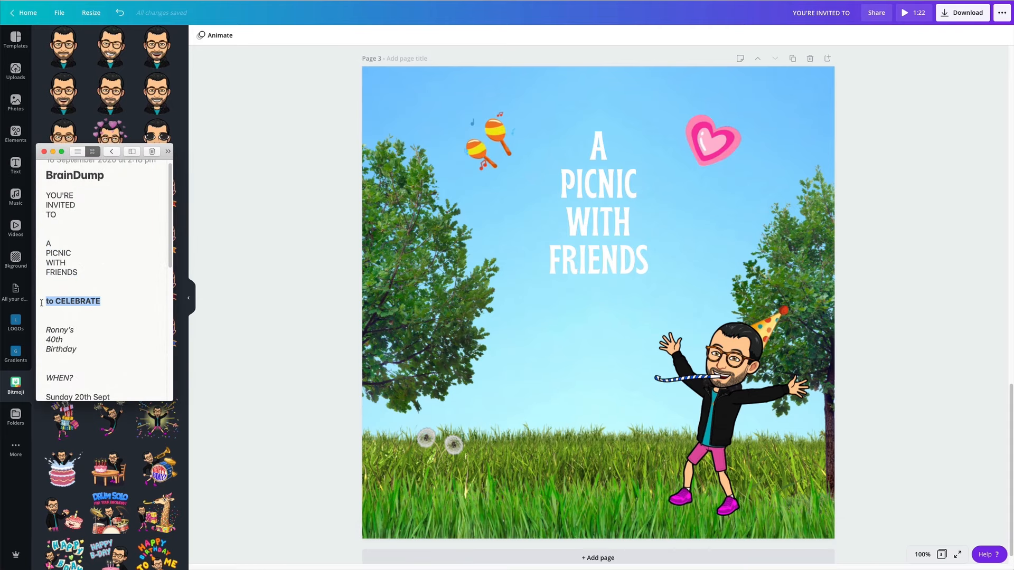
key(super+c)
click(572, 257)
double_click(573, 242)
key(super+a)
key(super+v)
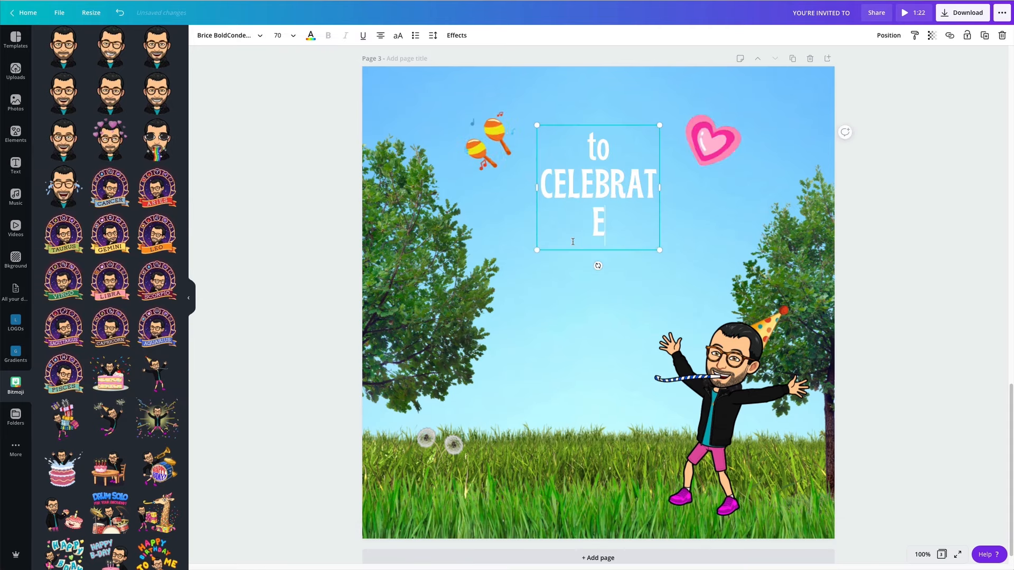
Set the "to CELEBRATE" text to the Brice ExtraLightSemiE font at size 32.
drag(620, 223, 561, 148)
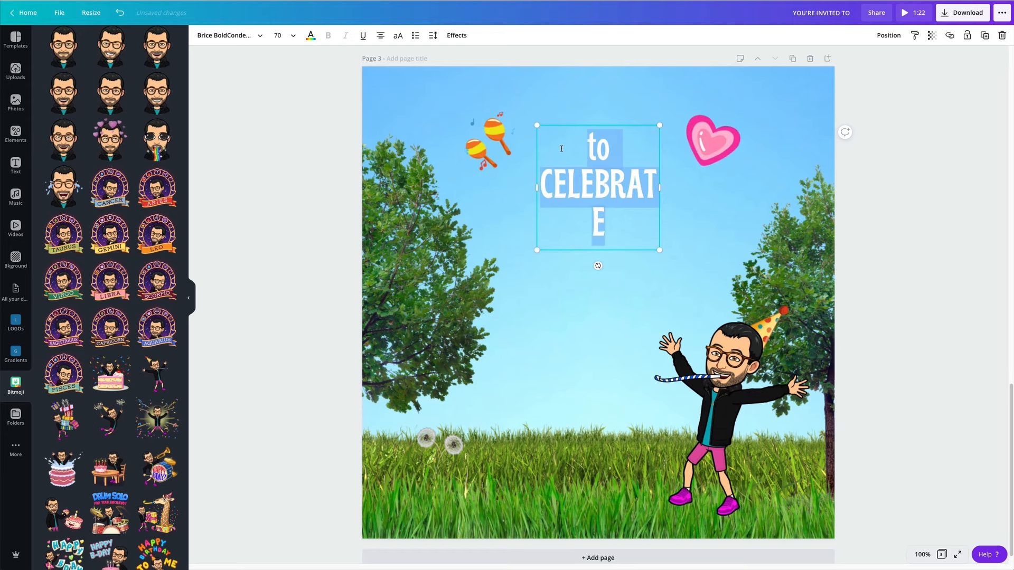
click(238, 37)
text(brice)
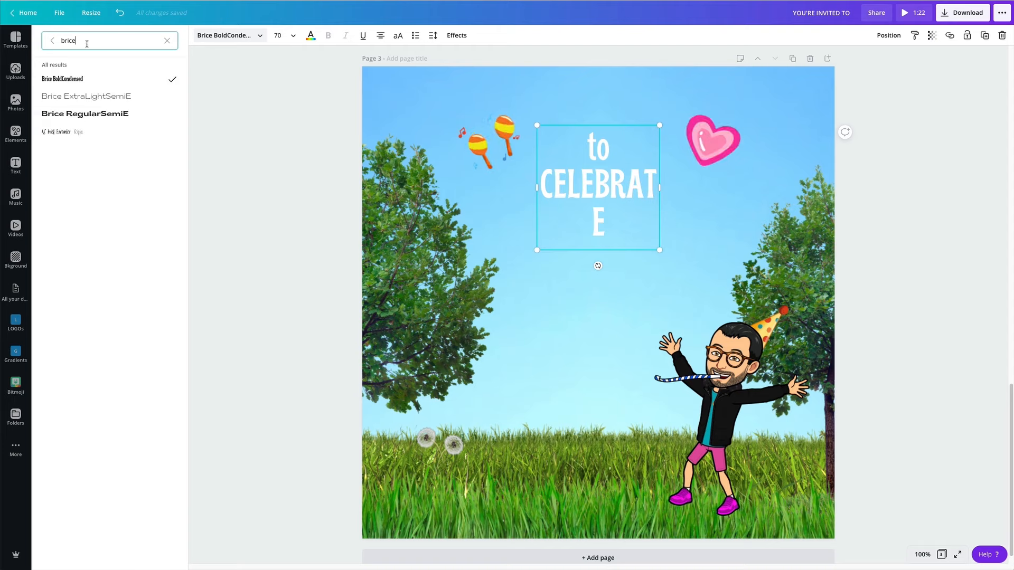
click(110, 98)
click(282, 37)
text(32)
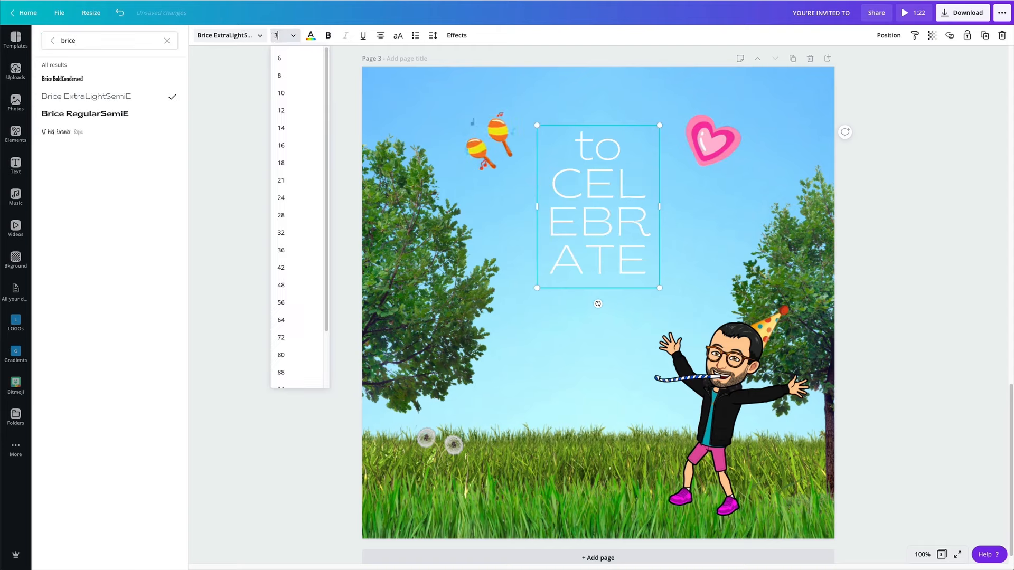
key(Return)
Widen the text box to keep CELEBRATE on one line, then make the text bold, all-capitals "TO CELEBRATE" and centred on the page.
drag(657, 153, 691, 153)
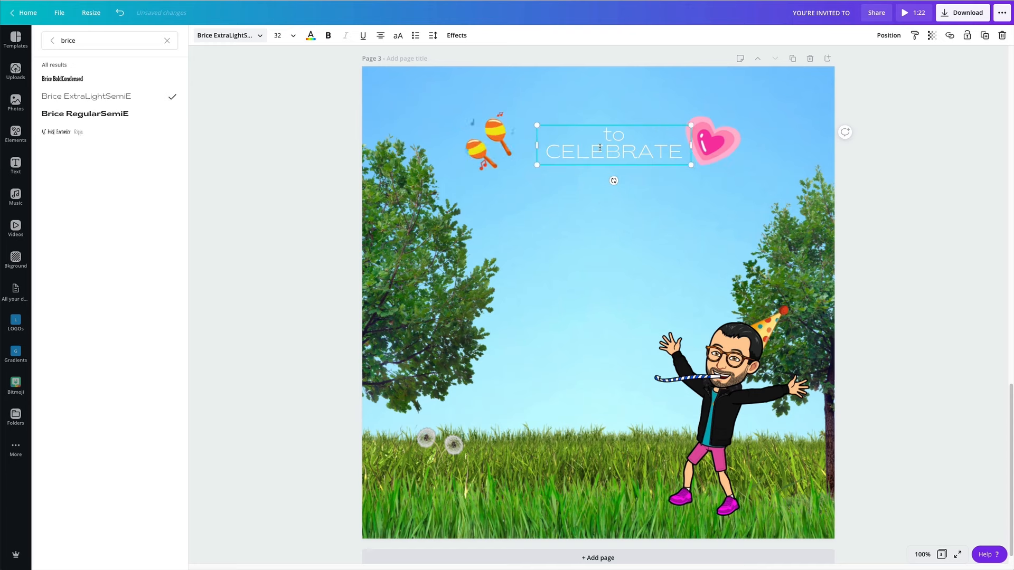
click(328, 37)
click(885, 163)
click(606, 154)
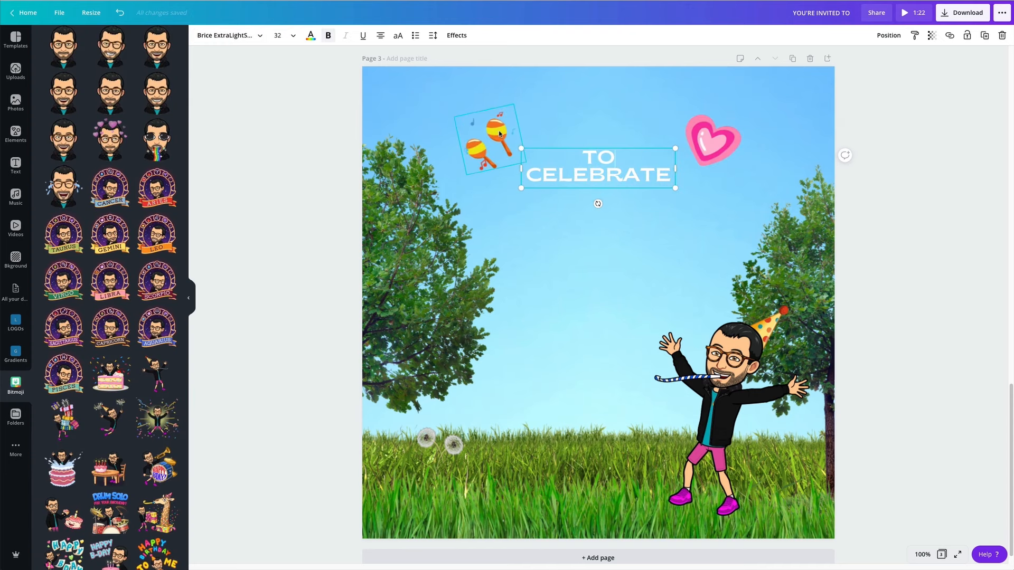
Delete the maracas and heart stickers from page 3 and move the "TO CELEBRATE" text slightly down.
click(499, 133)
key(Delete)
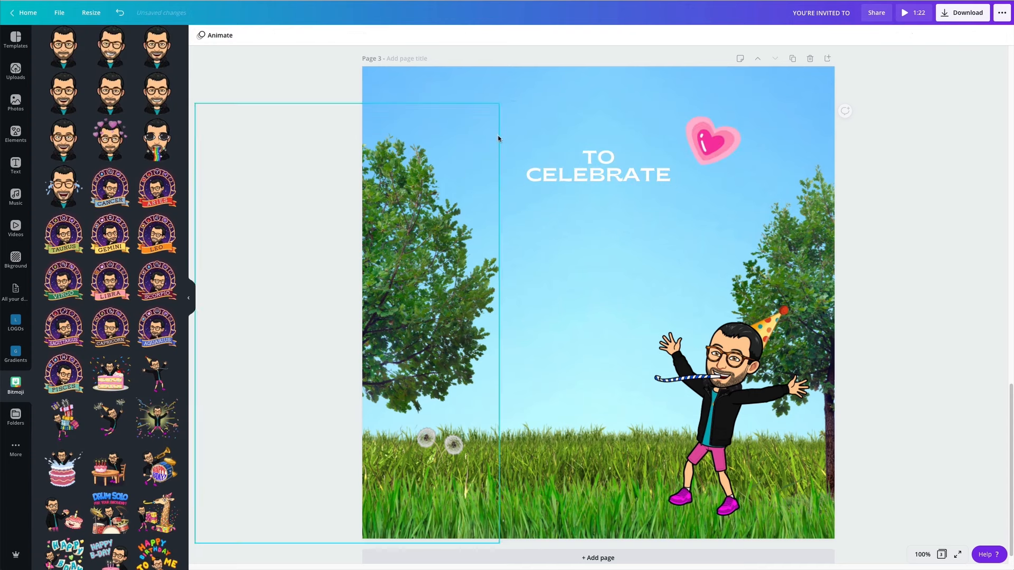
drag(634, 174, 634, 178)
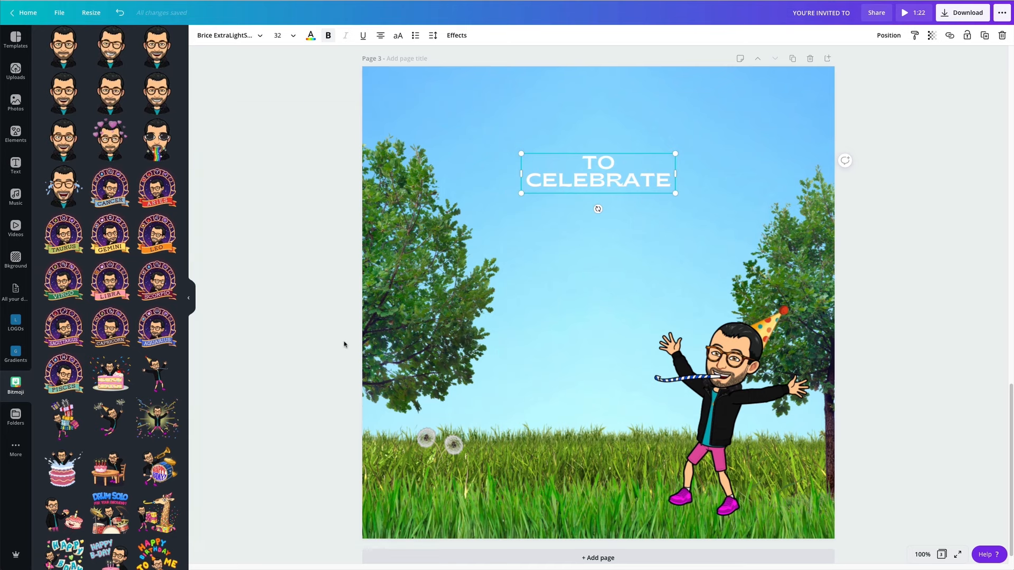
scroll(538, 311, down, 1)
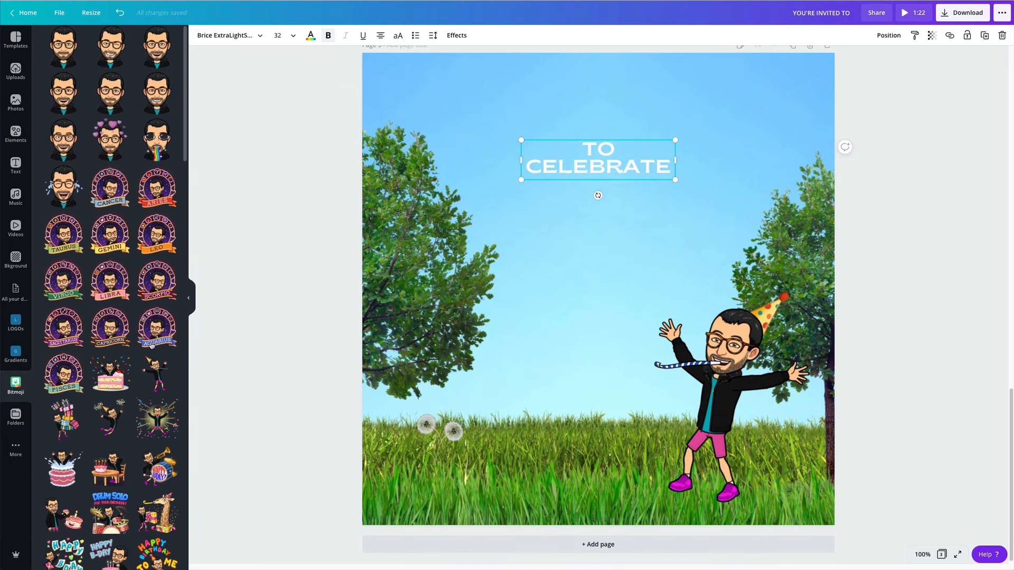
scroll(151, 345, down, 15)
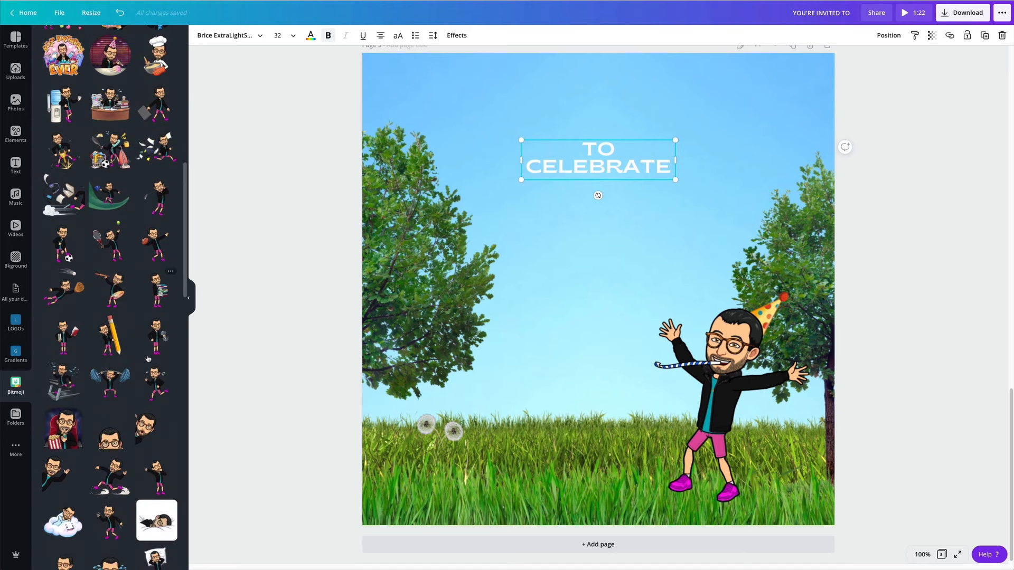
scroll(148, 359, up, 15)
scroll(119, 213, down, 15)
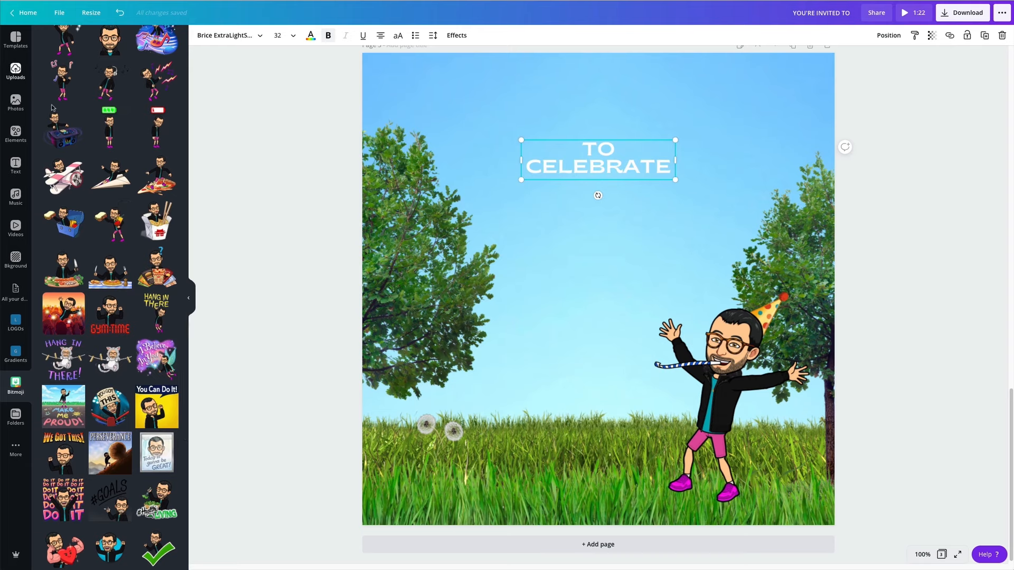
scroll(74, 95, up, 4)
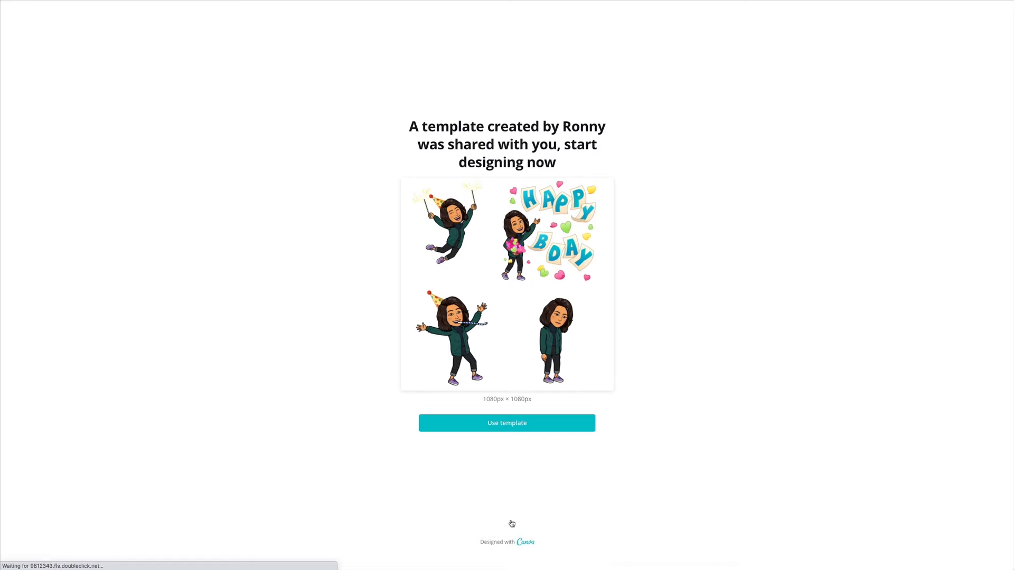
Open the shared Bitmoji template and copy its long-haired party-hat avatar with the blower onto page 3, opposite the existing avatar.
click(502, 429)
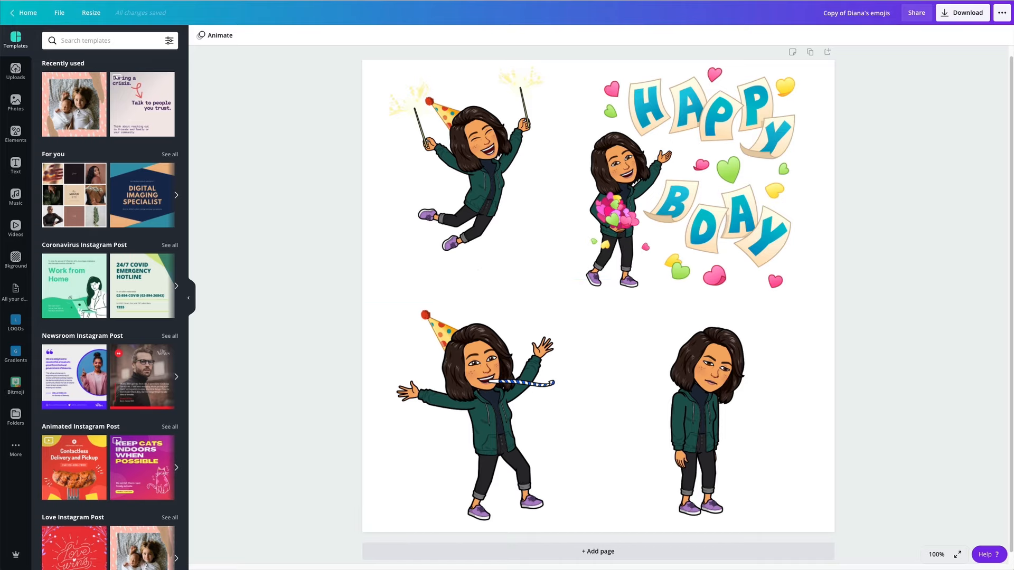
click(462, 412)
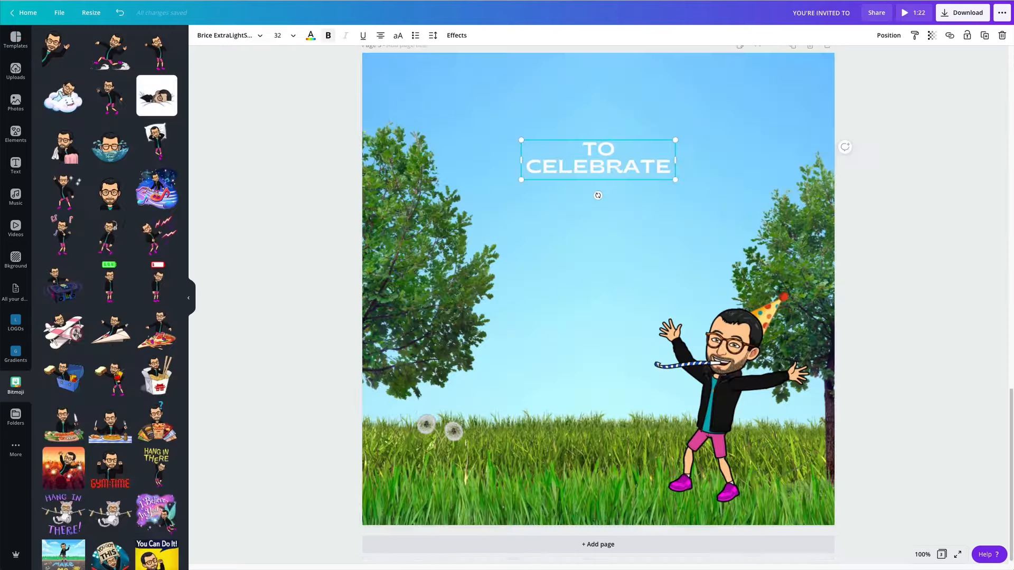
click(581, 372)
key(ctrl+v)
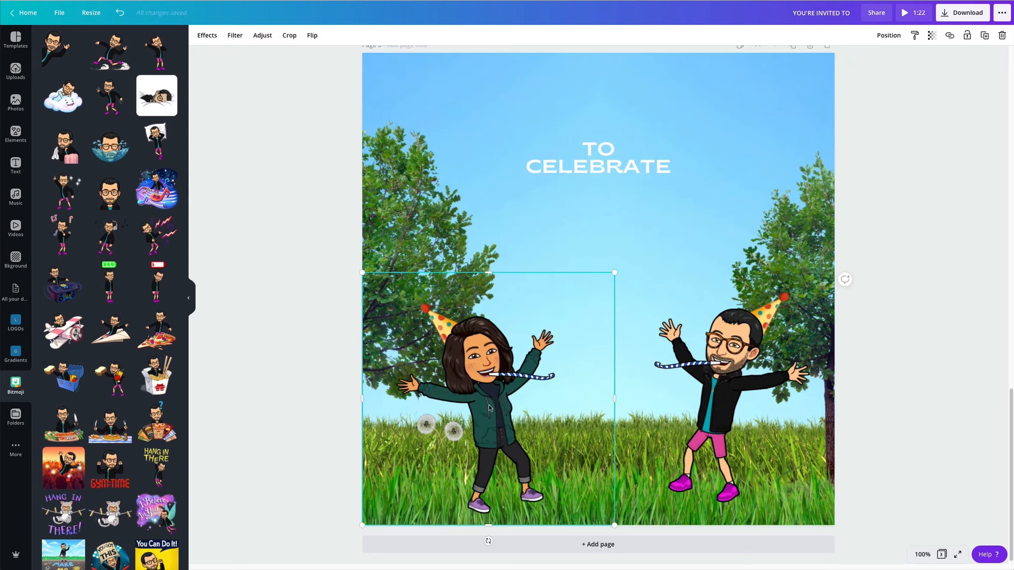
Apply the Block animation to page 3 only.
click(623, 167)
scroll(621, 198, up, 1)
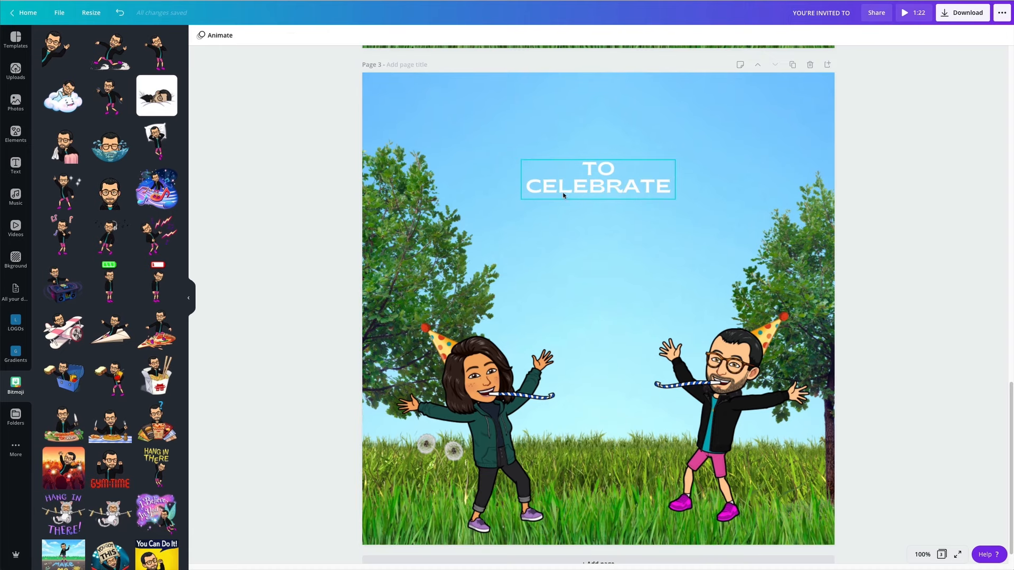
click(596, 181)
click(518, 127)
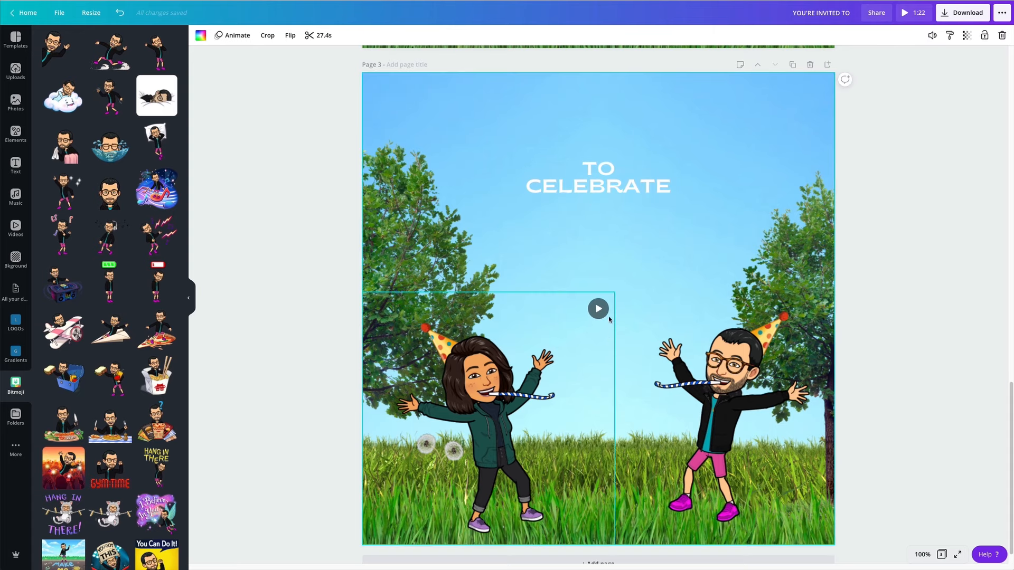
click(233, 35)
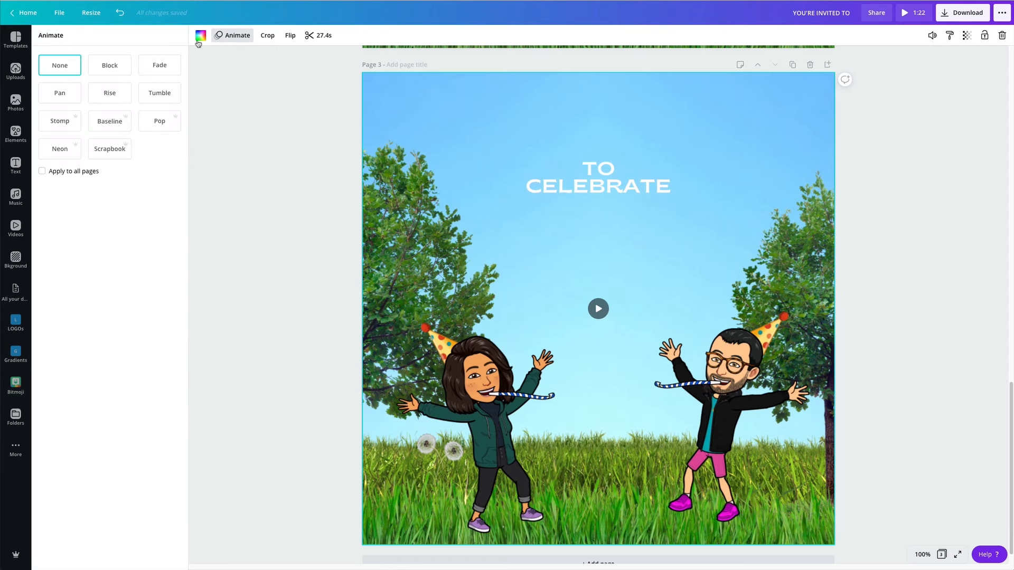
click(109, 70)
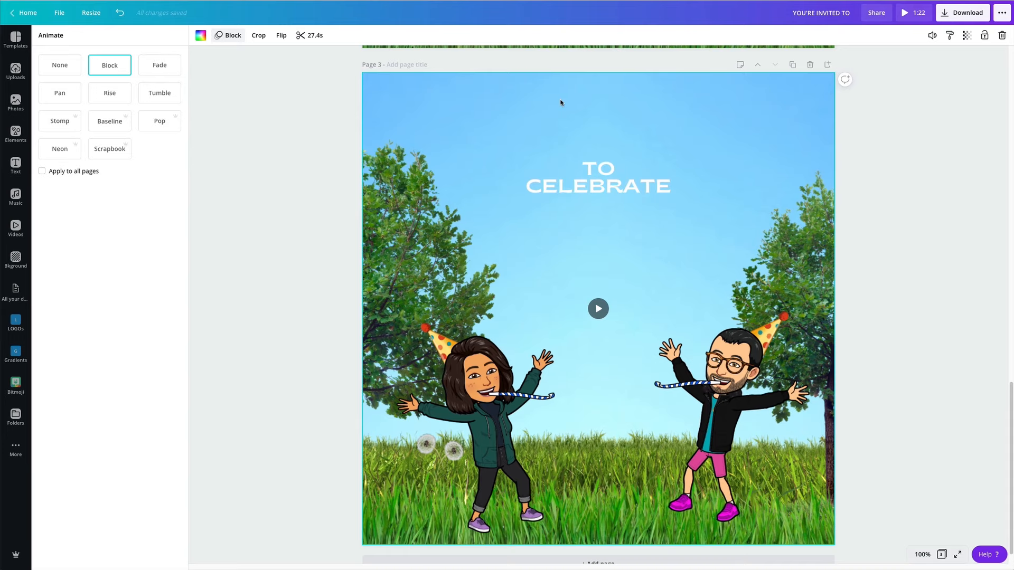
click(889, 201)
Duplicate page 3 with both avatars as page 4.
scroll(621, 331, down, 1)
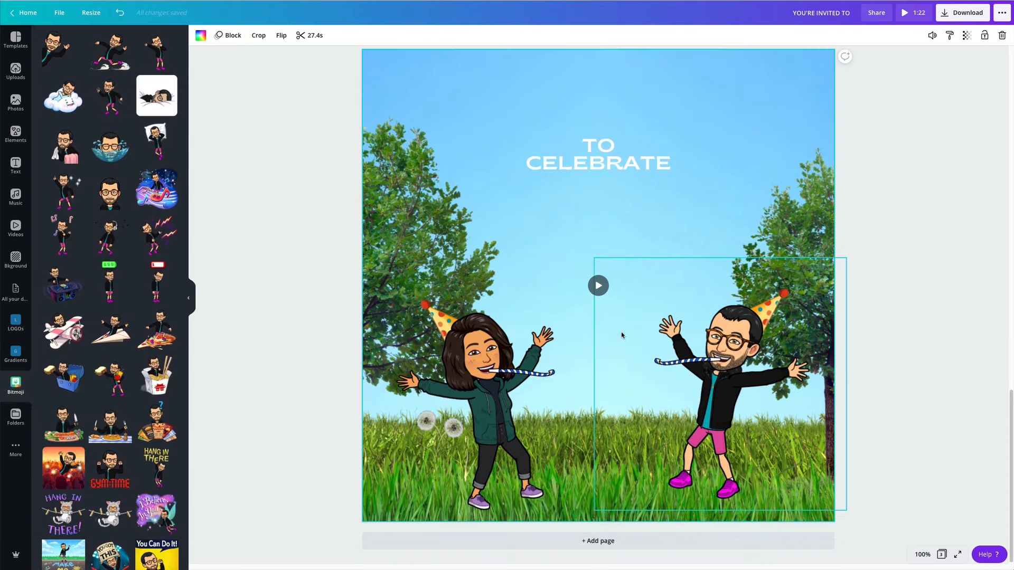
scroll(622, 336, up, 12)
scroll(624, 338, up, 5)
scroll(624, 338, down, 15)
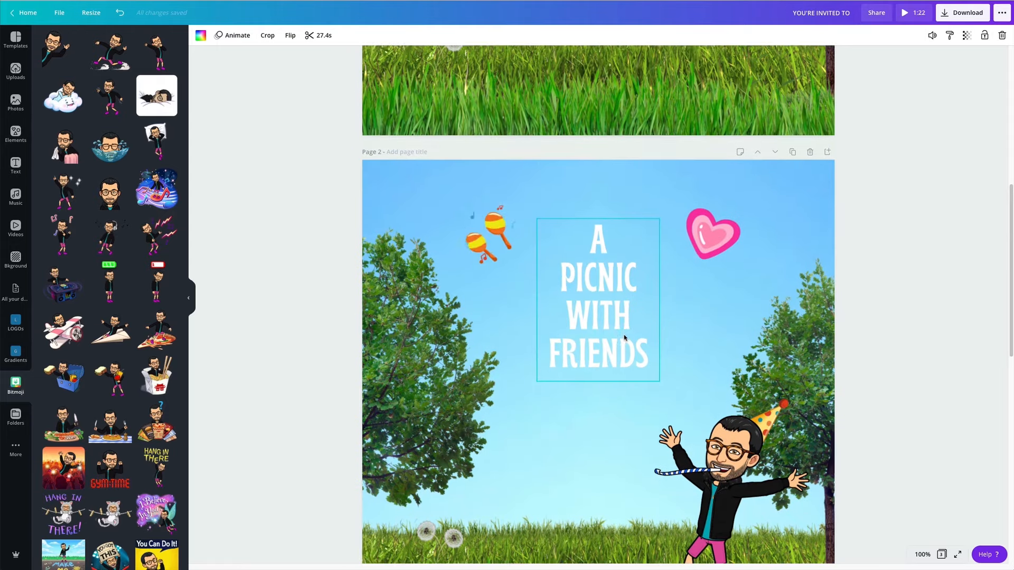
scroll(821, 159, up, 2)
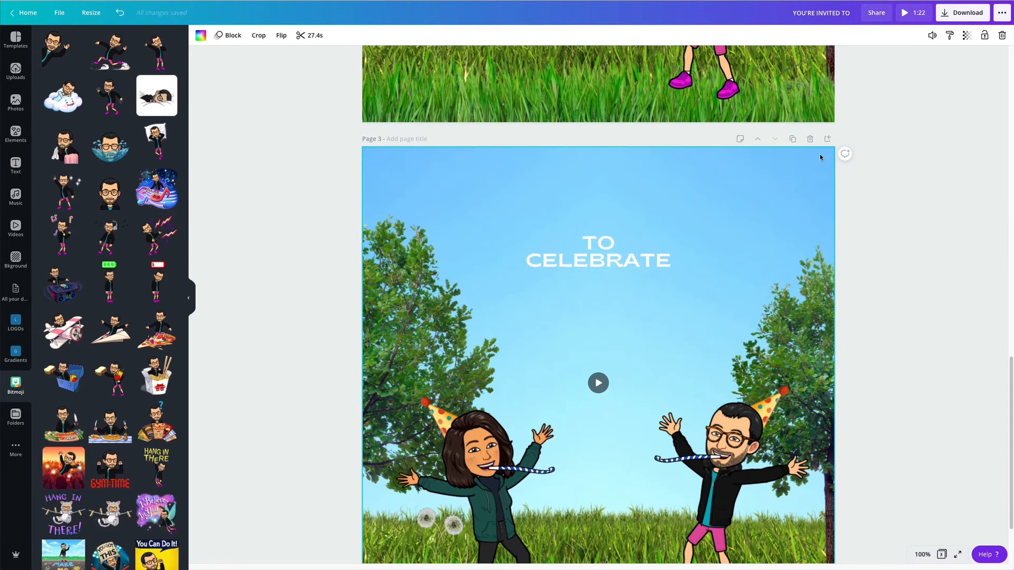
click(793, 139)
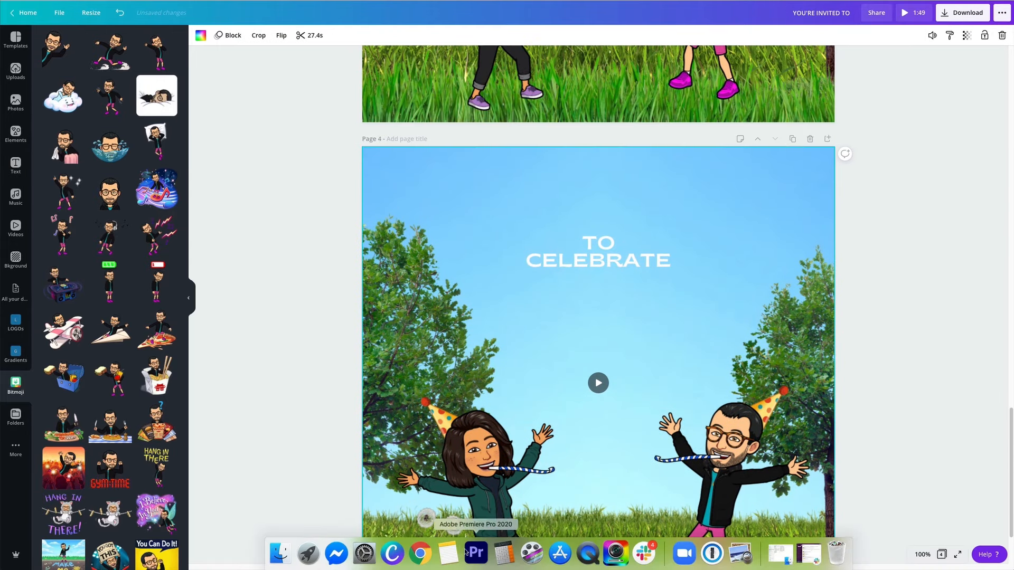
Replace the "TO CELEBRATE" text on page 4 with the celebrant's name copied from the note, and move it slightly up.
click(454, 554)
drag(83, 278, 38, 254)
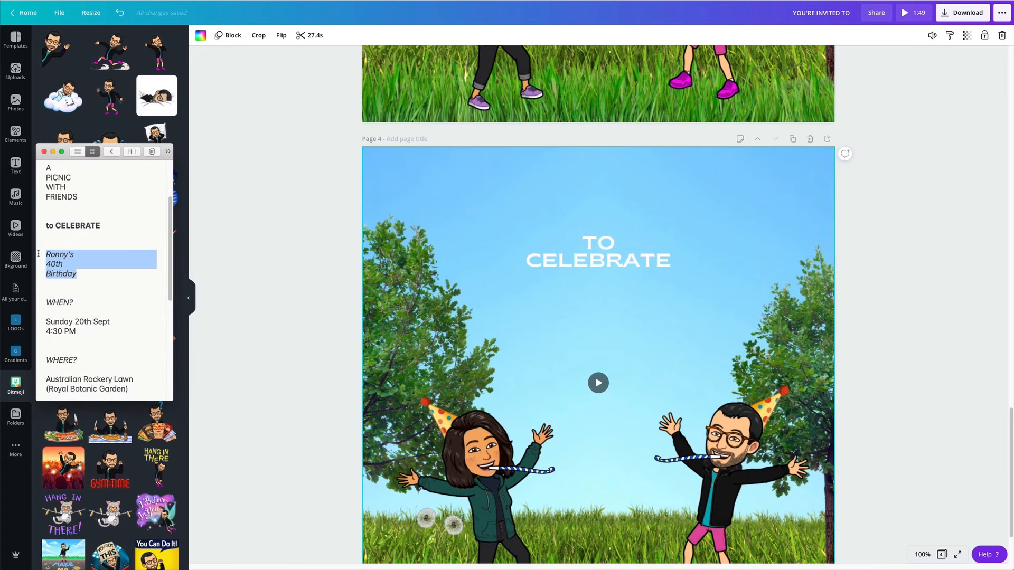
double_click(65, 257)
key(ctrl+c)
click(625, 263)
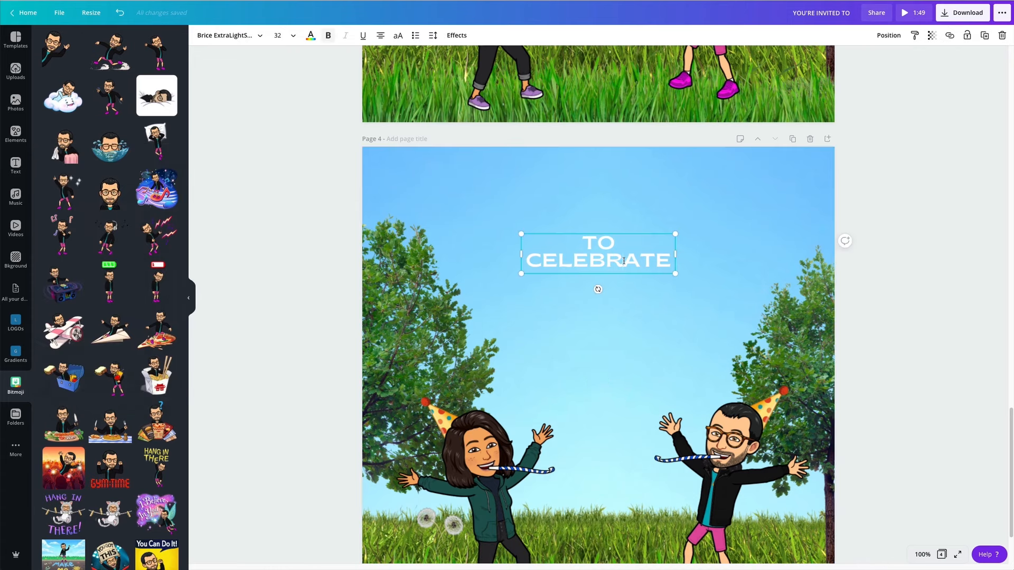
scroll(624, 262, down, 3)
scroll(622, 267, up, 5)
key(ctrl+a)
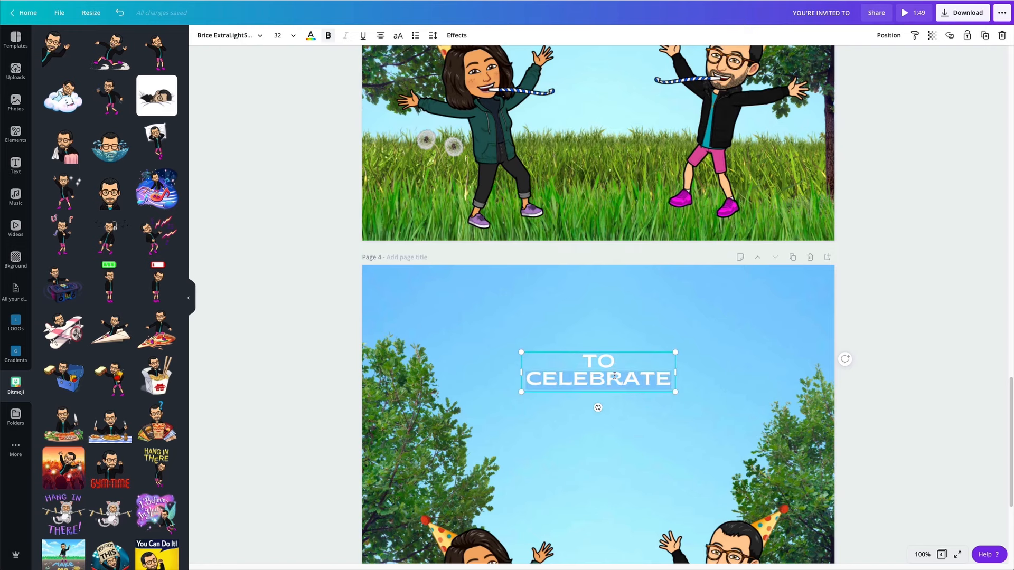
key(ctrl+v)
drag(638, 362, 637, 341)
scroll(634, 342, up, 14)
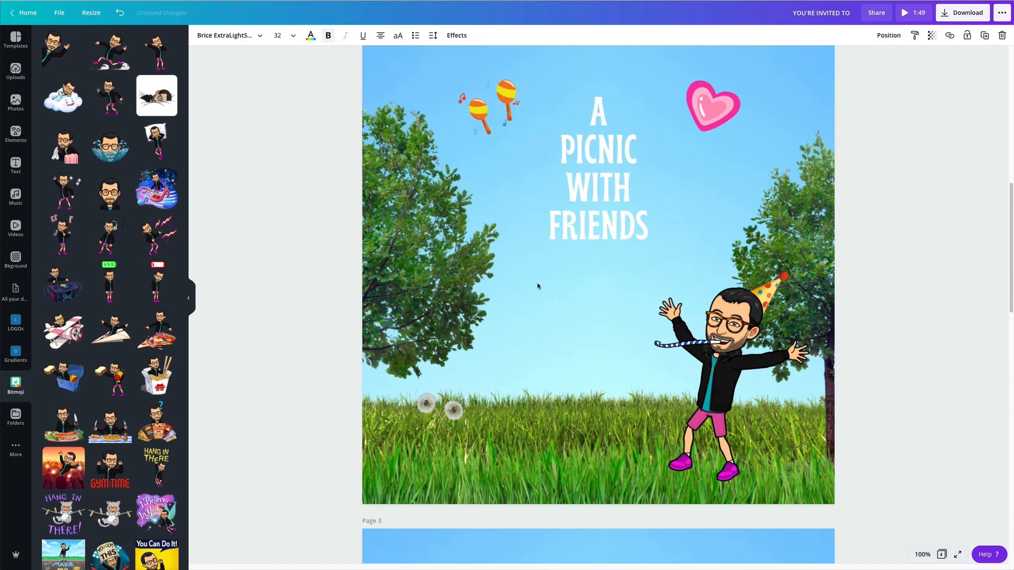
scroll(597, 361, down, 8)
scroll(596, 361, down, 10)
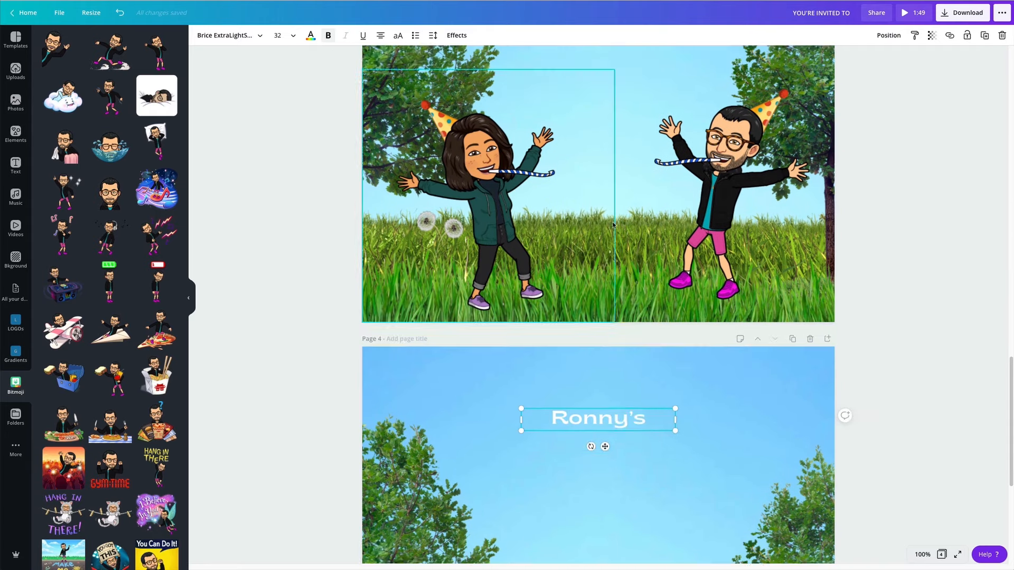
click(596, 190)
click(594, 126)
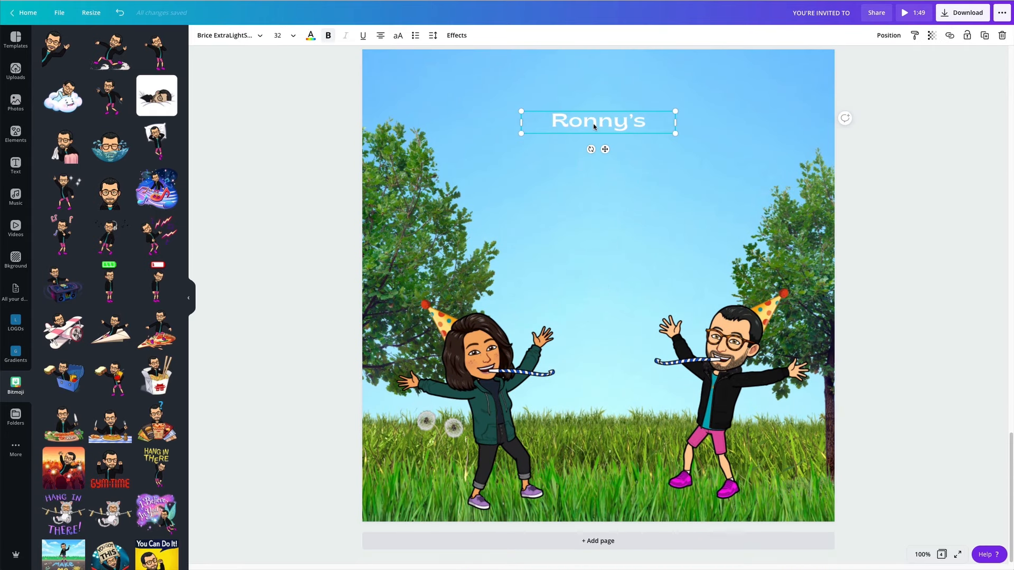
click(595, 188)
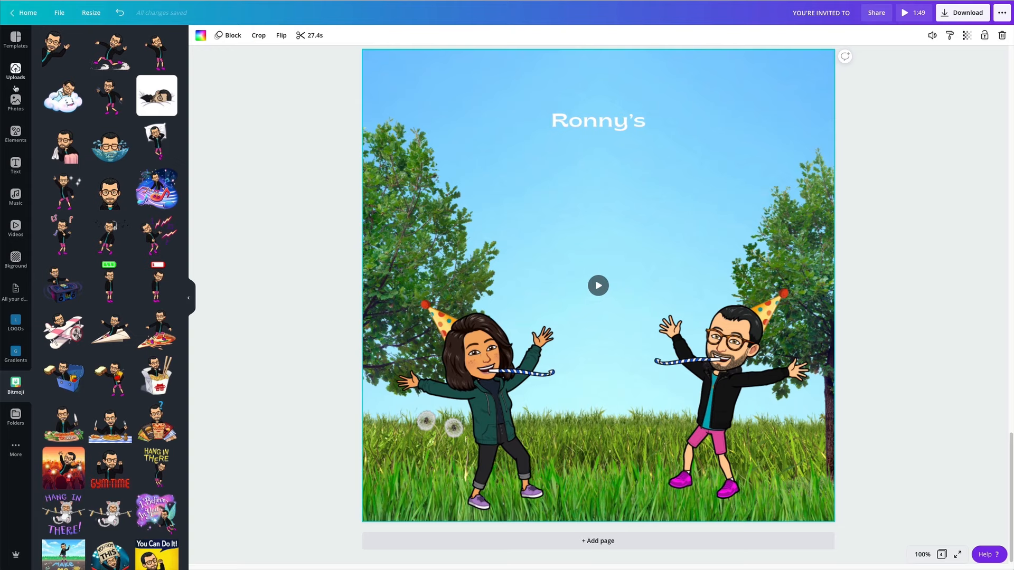
Search the elements for "number balloon" and add the gold 4 and 0 balloons to a new blank page 5.
click(16, 129)
click(60, 47)
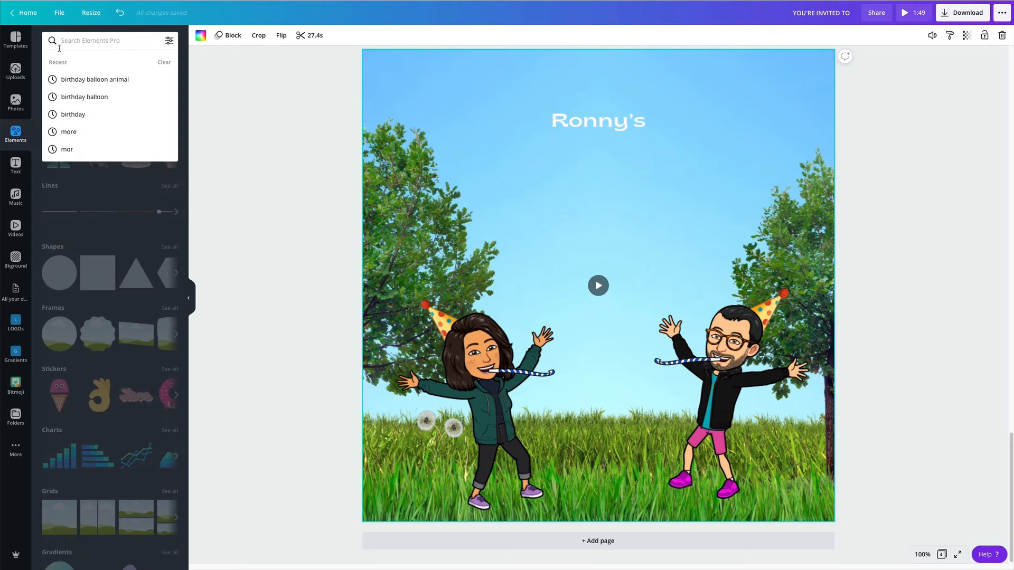
text(number b)
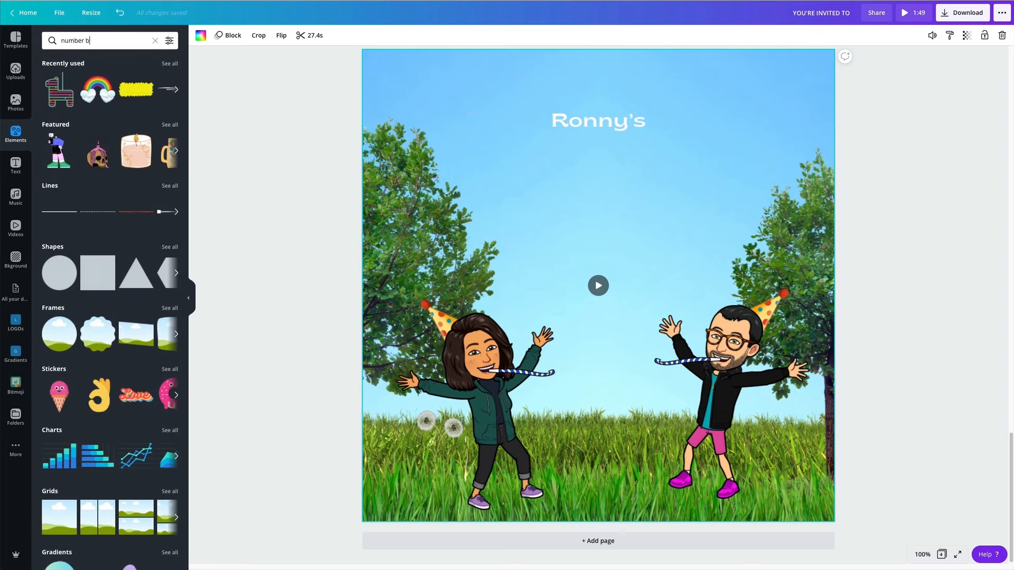
text(alloon)
key(Return)
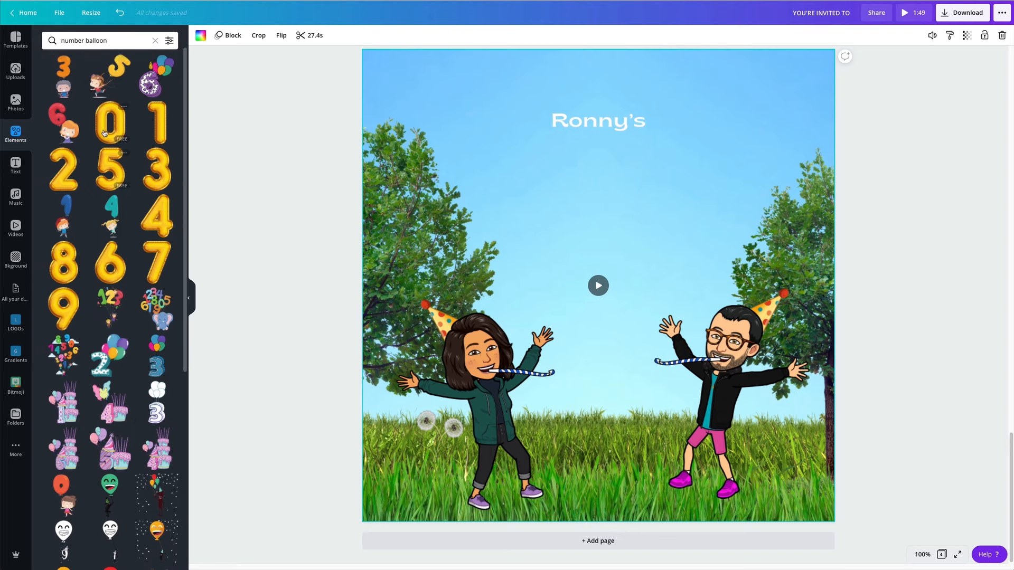
click(560, 540)
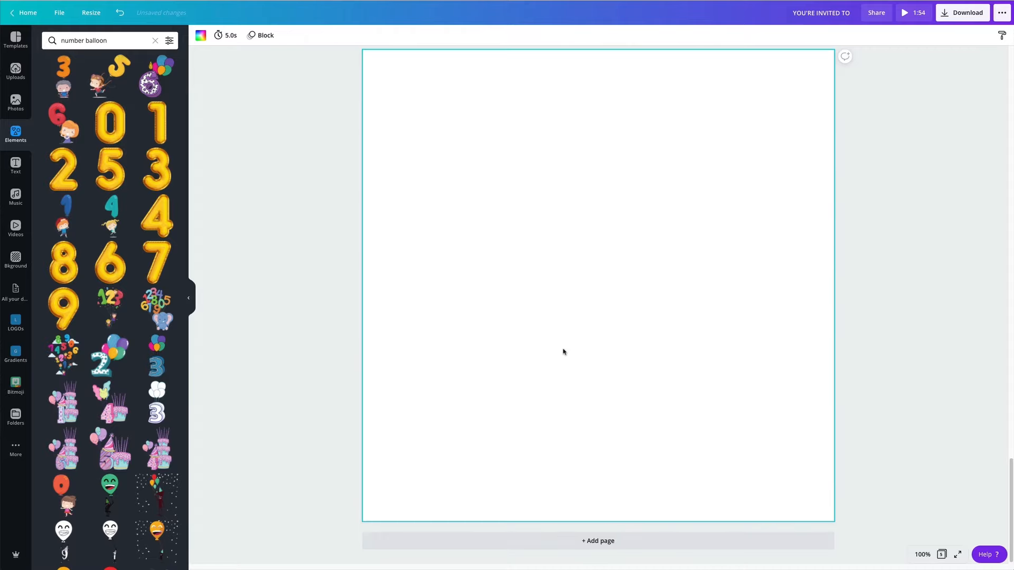
click(158, 222)
click(112, 121)
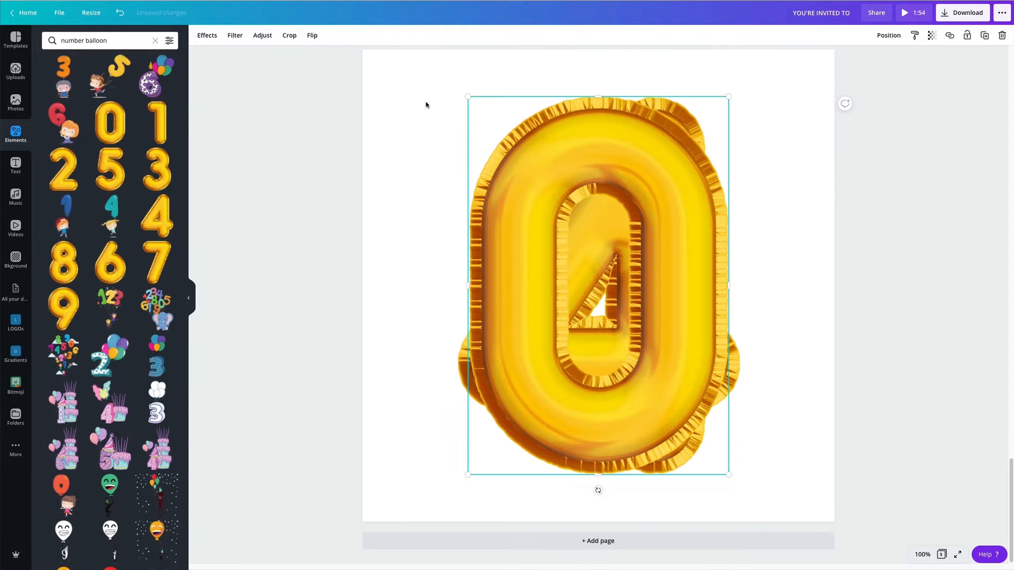
Shrink the 4 and 0 balloons and place them side by side to form "40" in the upper part of page 5.
drag(390, 74, 491, 233)
click(491, 233)
drag(490, 153, 573, 161)
click(566, 282)
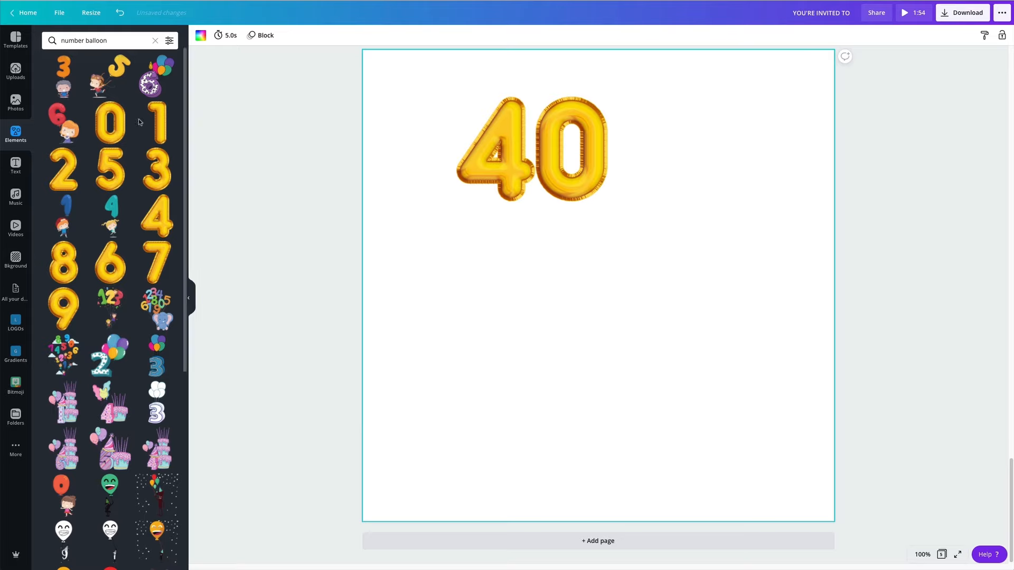
Search the elements for "letter balloon" and add the gold T and H balloons to page 5.
text(letter)
key(Return)
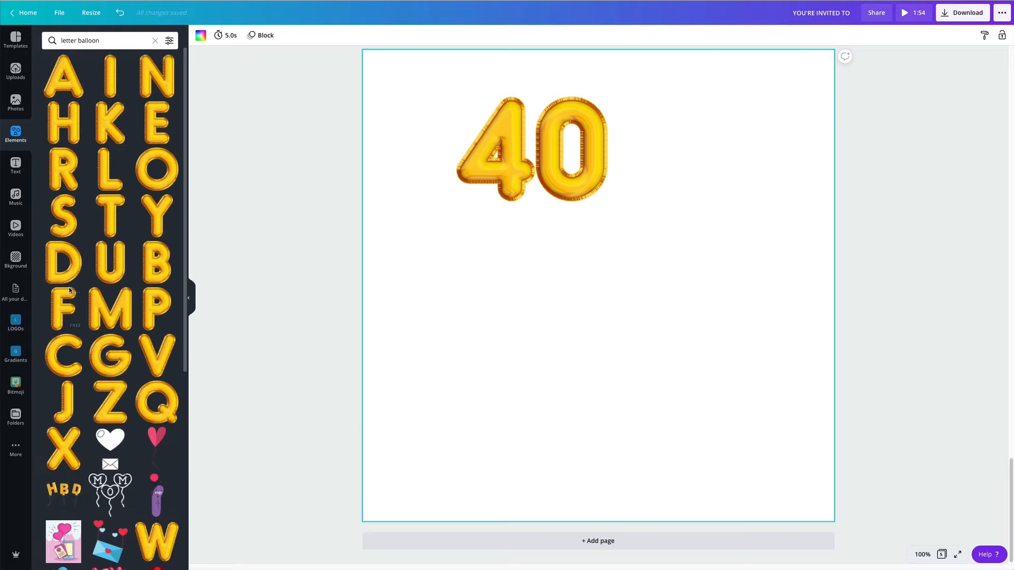
click(110, 215)
click(63, 122)
Shrink the T and H balloons to about half the digits' height and align them after the 0 on its baseline.
drag(382, 267, 643, 369)
drag(737, 96, 502, 419)
click(534, 412)
drag(479, 453, 609, 201)
click(624, 305)
drag(624, 305, 645, 172)
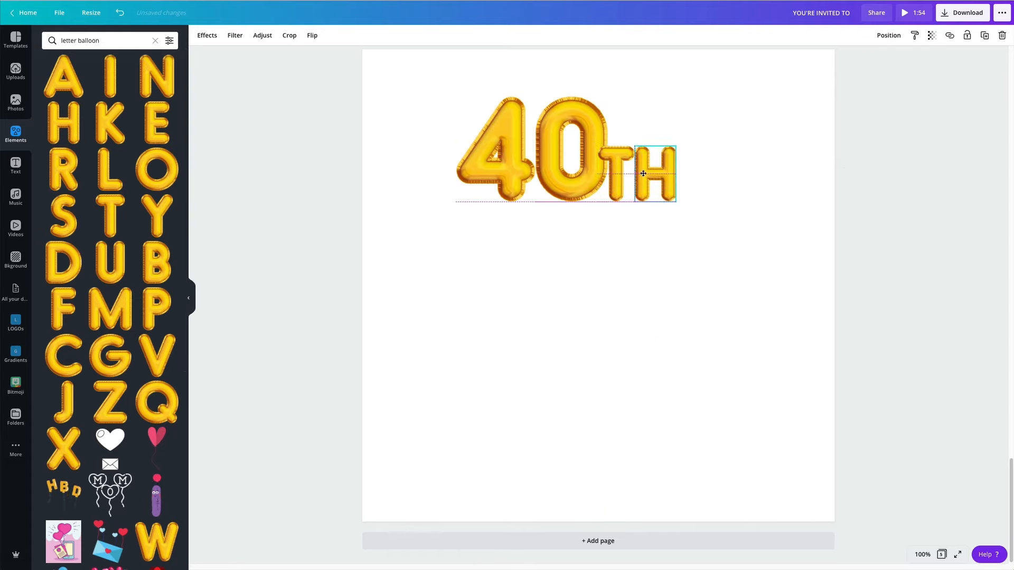
Group the "40TH" balloons and move the group onto page 4, between the two avatars.
click(444, 126)
drag(417, 81, 694, 221)
click(875, 35)
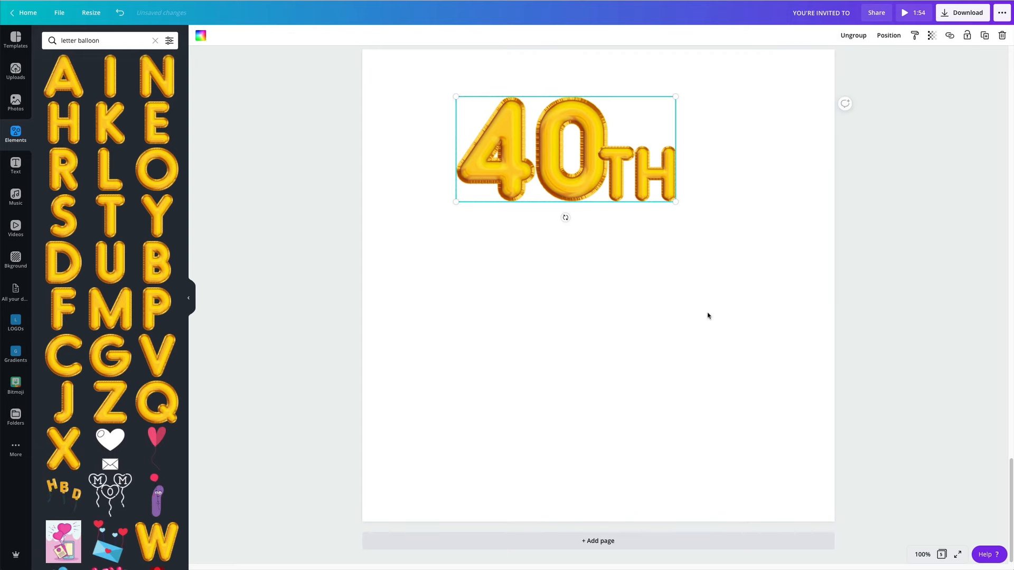
scroll(708, 315, up, 6)
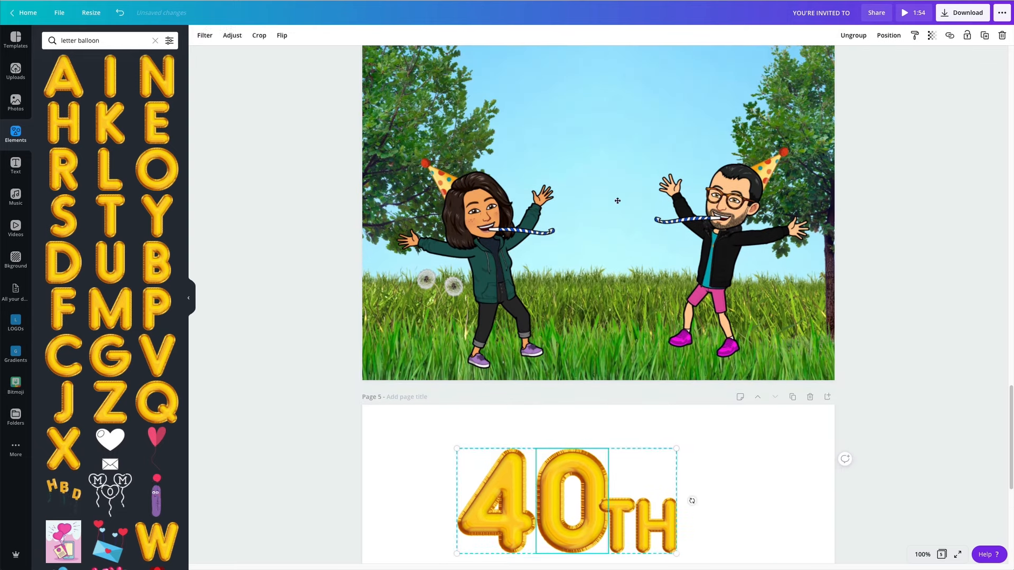
drag(617, 201, 615, 194)
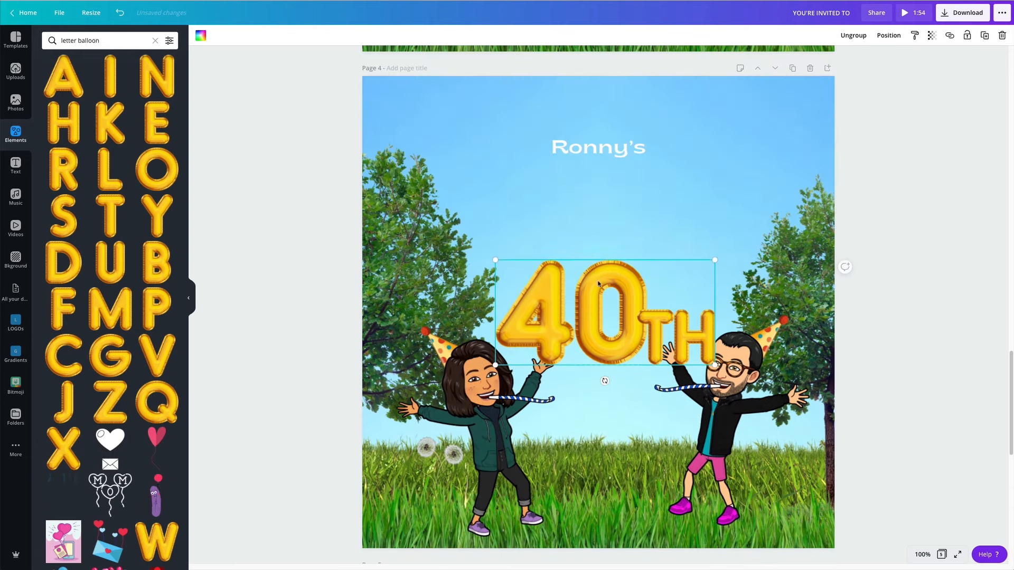
Move the "40TH" balloon group up beneath the name heading on page 4 and centre both horizontally on the page.
drag(602, 267, 602, 175)
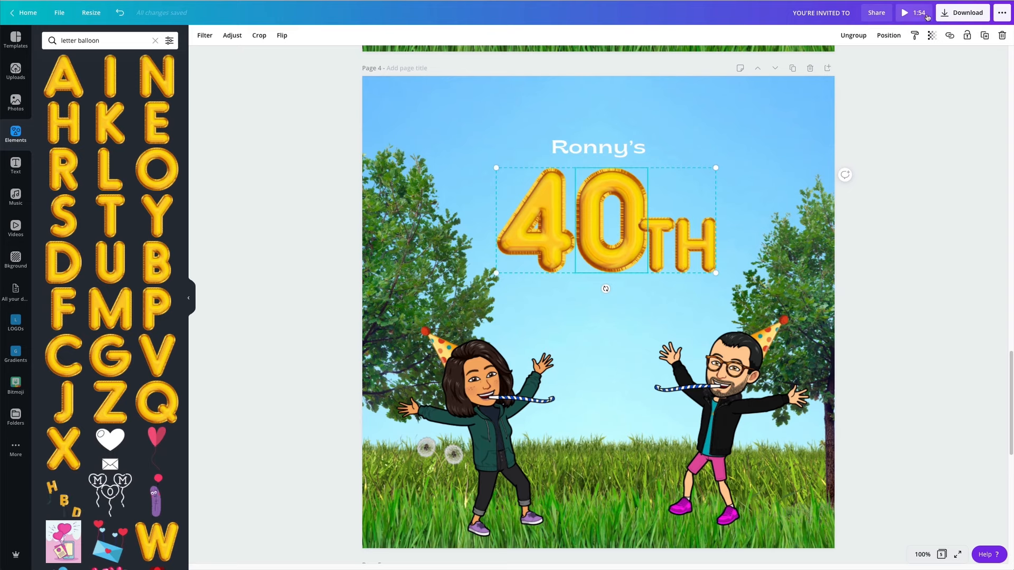
click(889, 35)
click(855, 115)
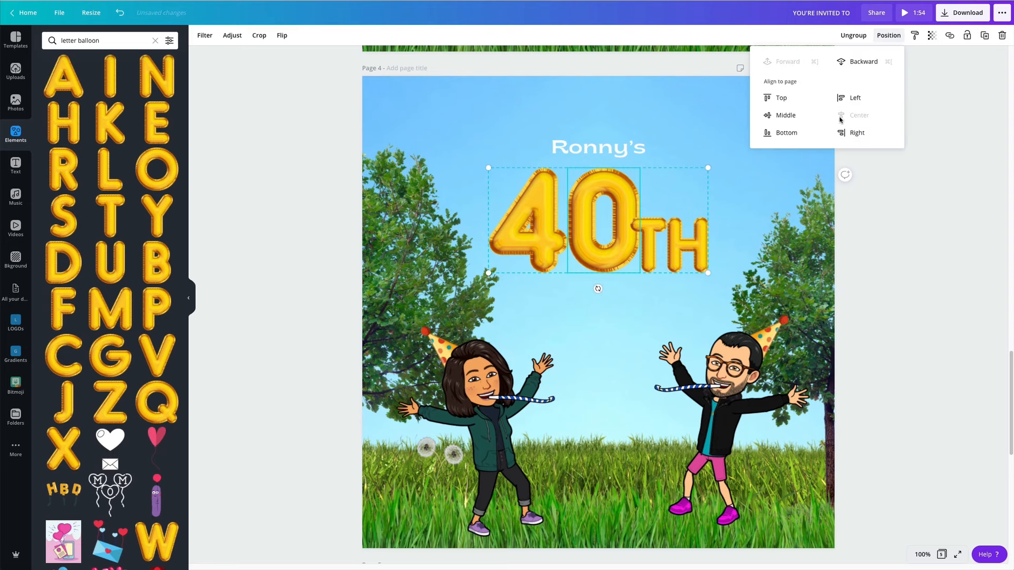
click(622, 155)
scroll(614, 153, up, 1)
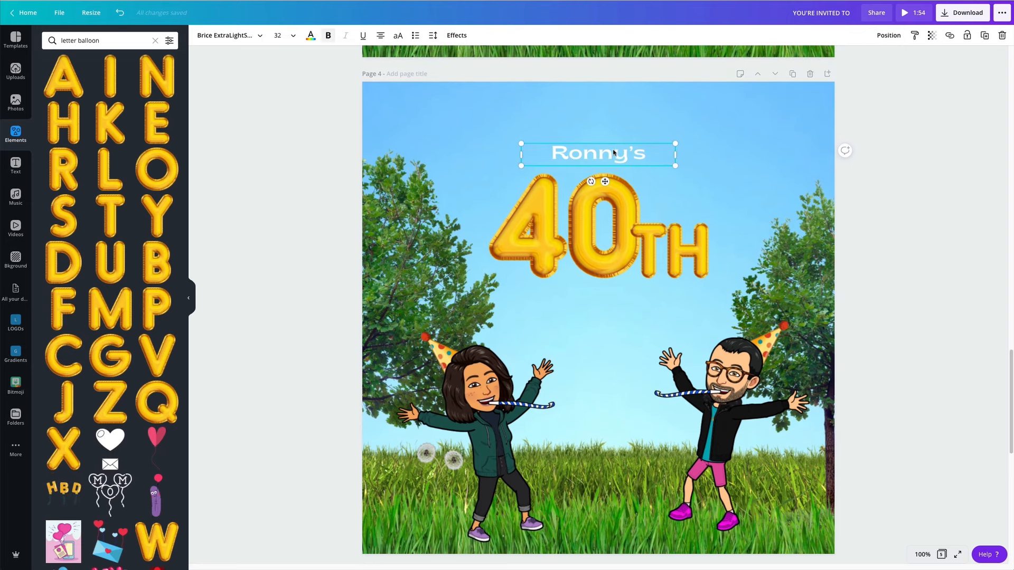
click(888, 36)
click(866, 182)
Copy the style of the "A PICNIC WITH FRIENDS" text on page 2 onto the name heading on page 4.
scroll(569, 188, up, 4)
scroll(569, 188, up, 15)
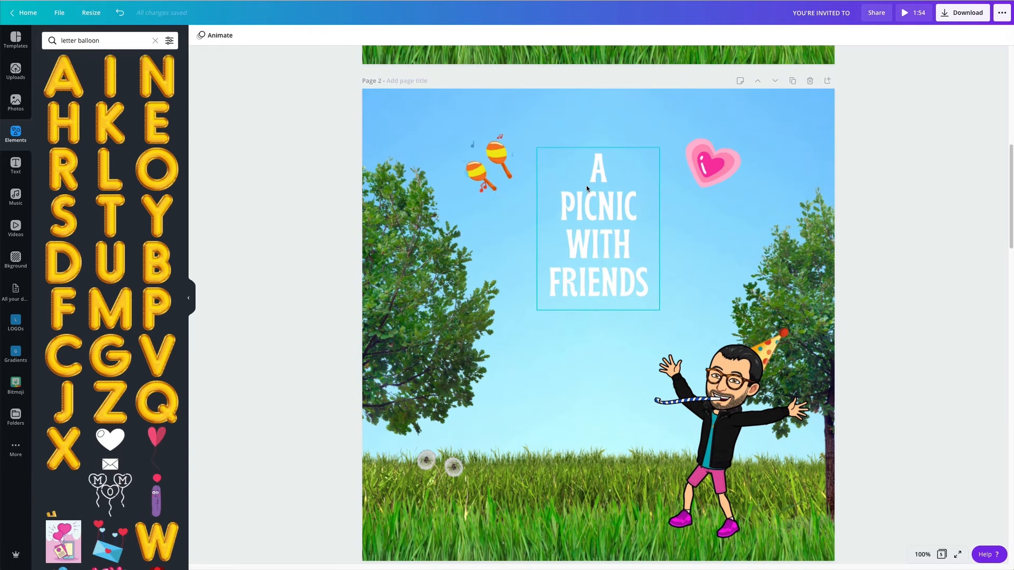
click(590, 201)
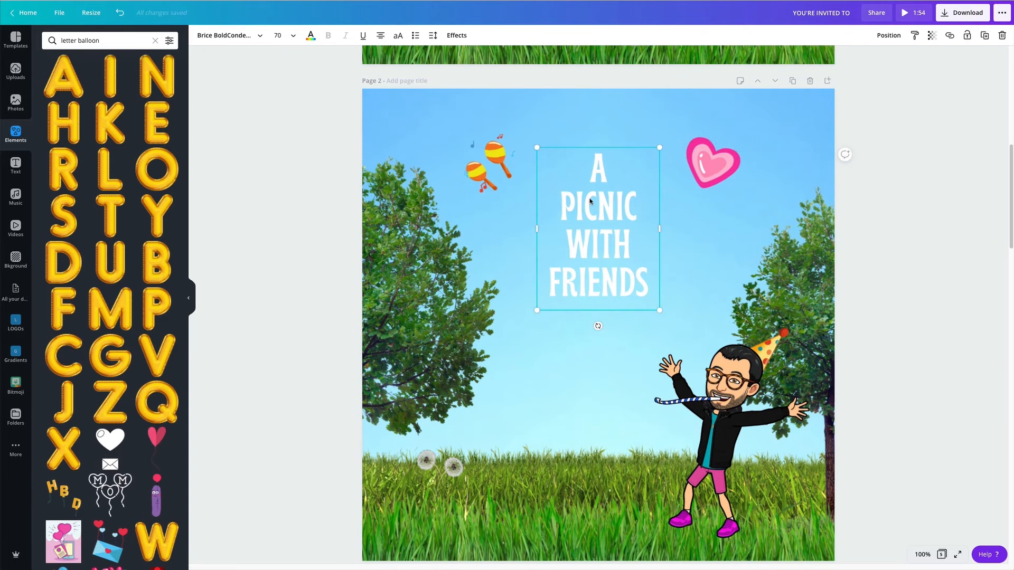
click(914, 36)
scroll(594, 316, down, 15)
click(594, 316)
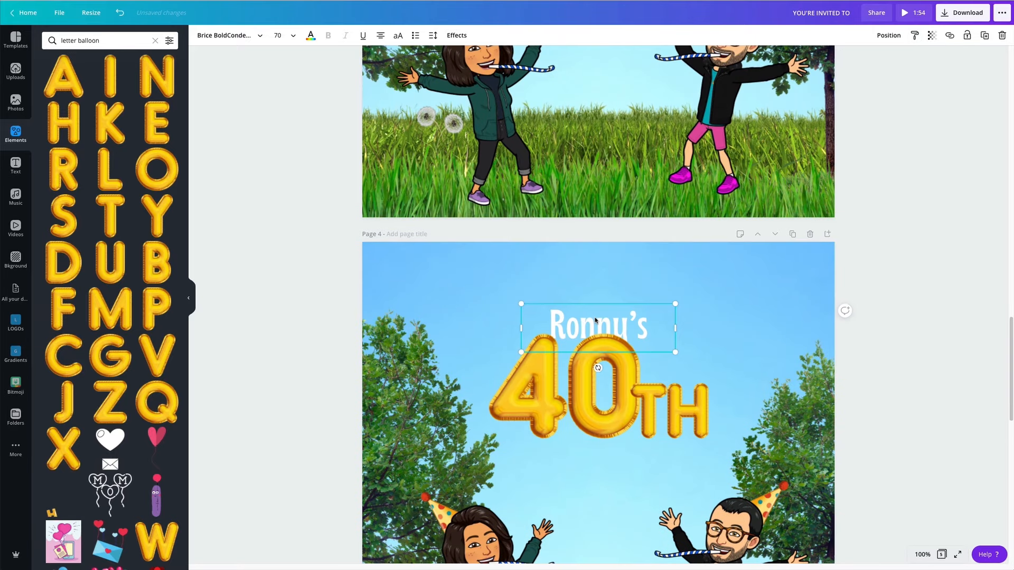
click(881, 291)
Place the name heading just above the "40TH" balloons and convert it to uppercase.
drag(612, 318, 607, 301)
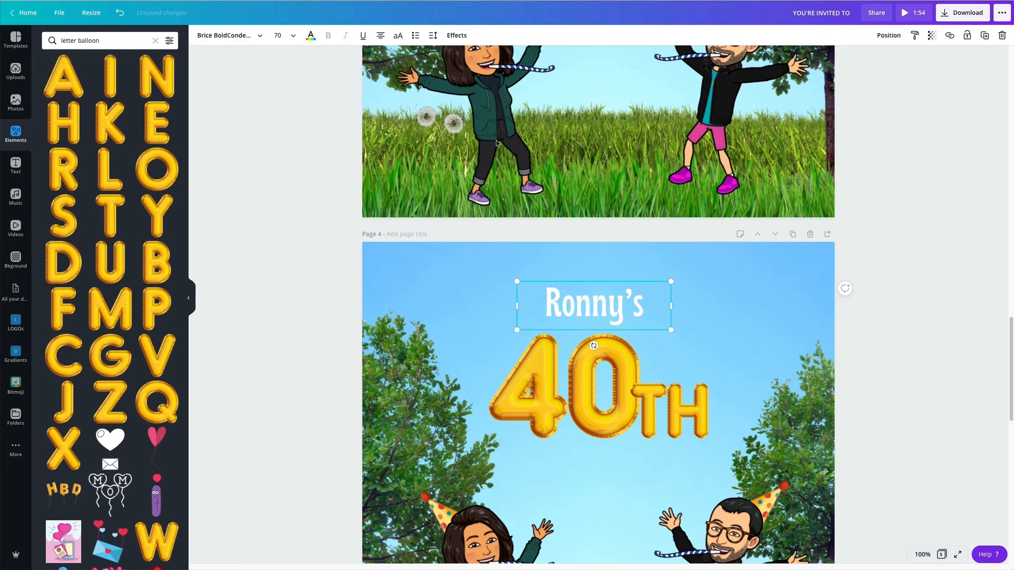
click(398, 36)
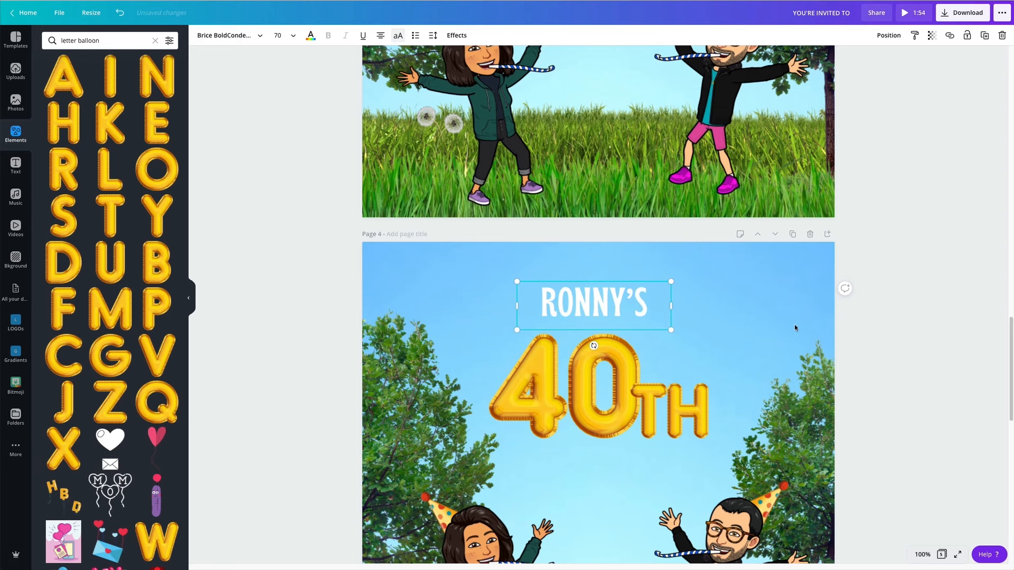
scroll(840, 271, down, 1)
drag(582, 223, 582, 230)
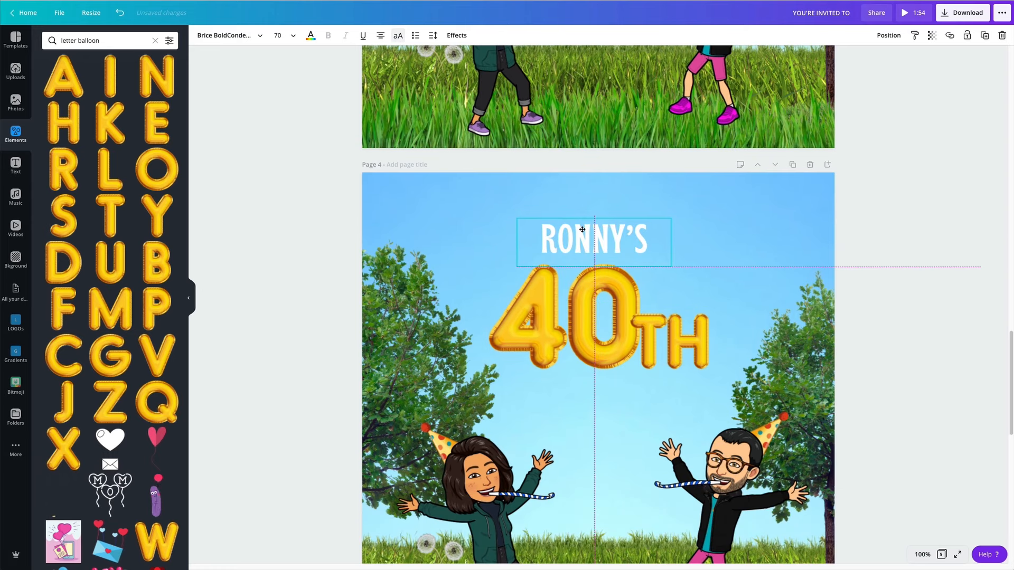
Shrink the "40TH" balloon group slightly and centre it on the page directly beneath the name heading.
click(686, 328)
drag(708, 265, 673, 279)
drag(569, 325, 586, 305)
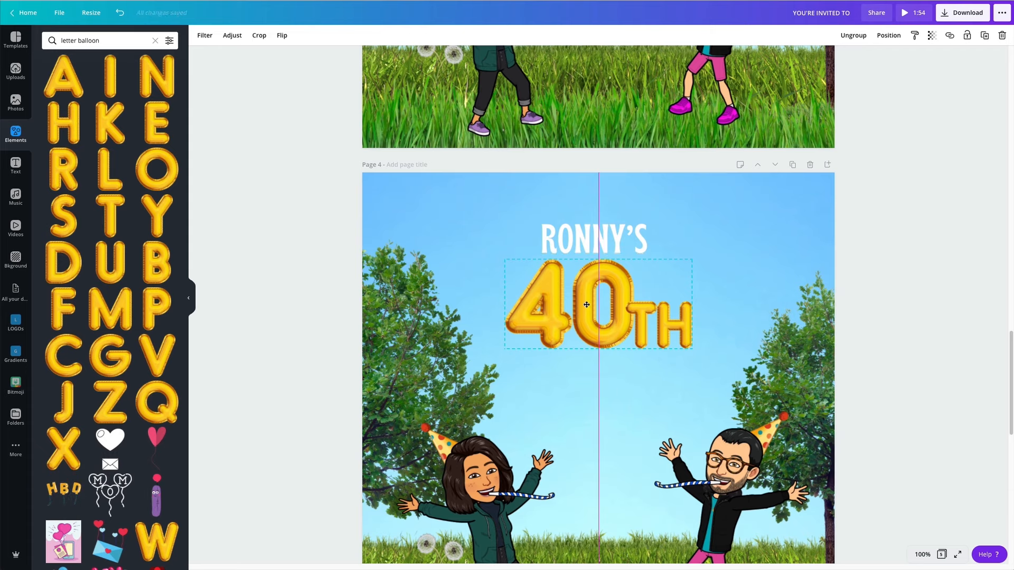
drag(587, 305, 587, 304)
Duplicate the name heading, place the copy below the "40TH" balloons and change its text to "BIRTHDAY".
click(607, 243)
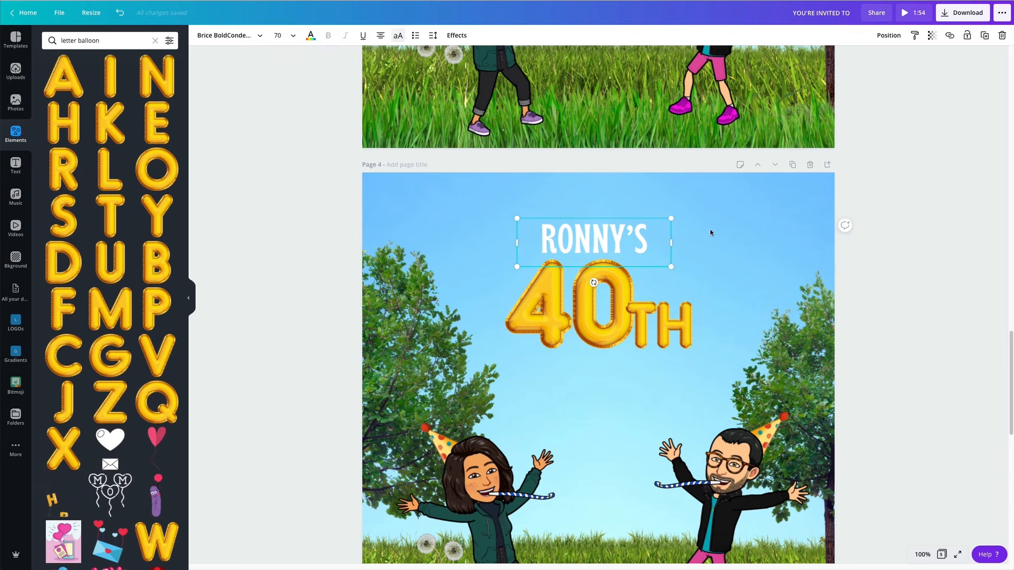
key(ctrl+d)
drag(609, 246, 603, 377)
double_click(604, 376)
text(BIRTHDAY)
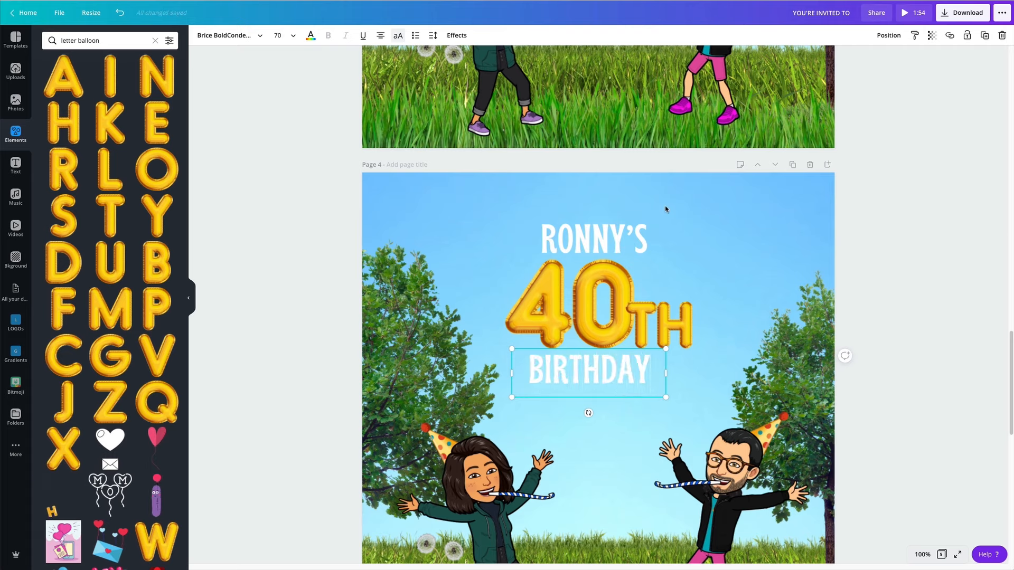
Apply the Echo text effect to both the name heading and the "BIRTHDAY" text on page 4.
click(619, 236)
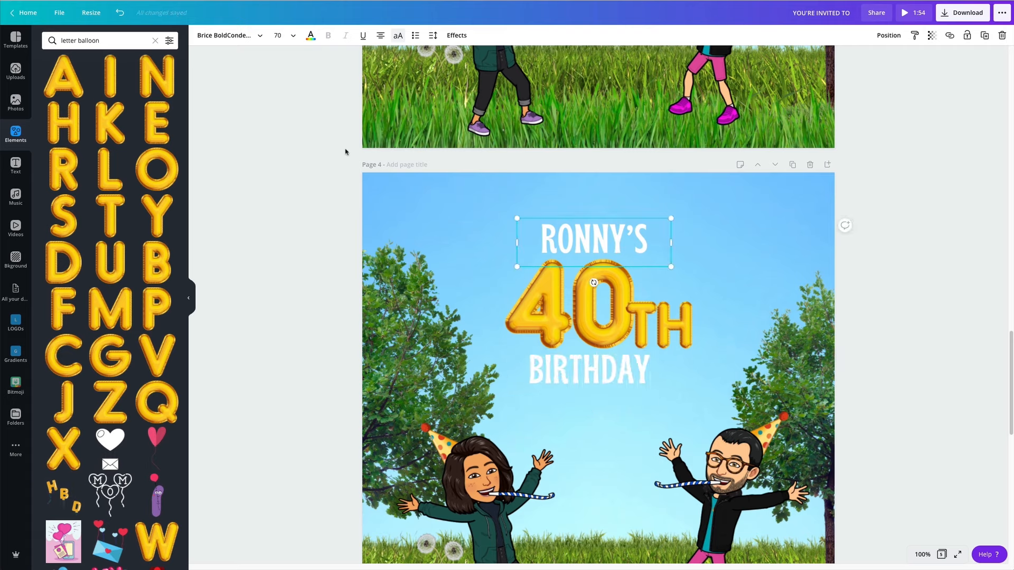
click(457, 35)
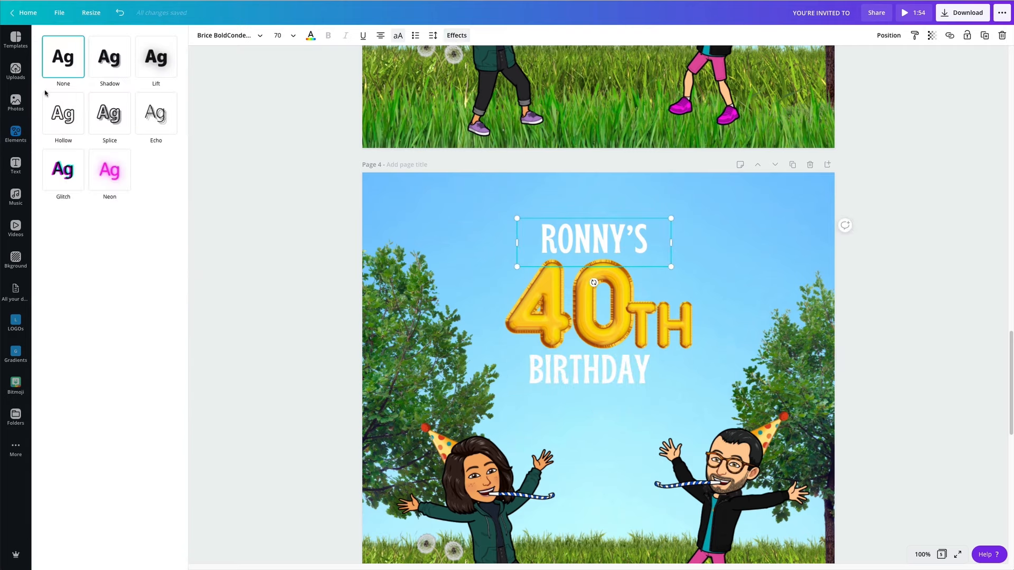
click(152, 123)
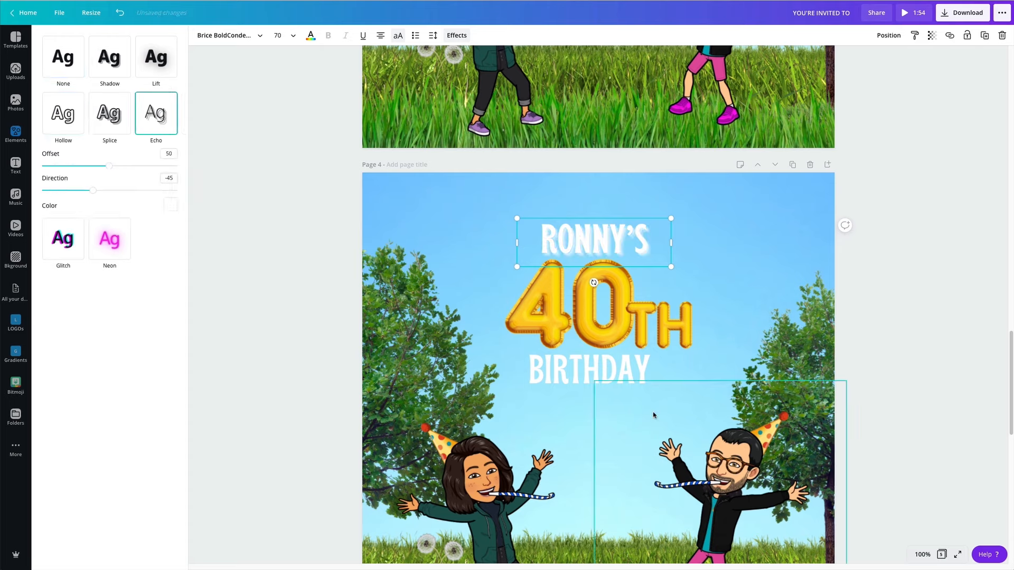
click(589, 386)
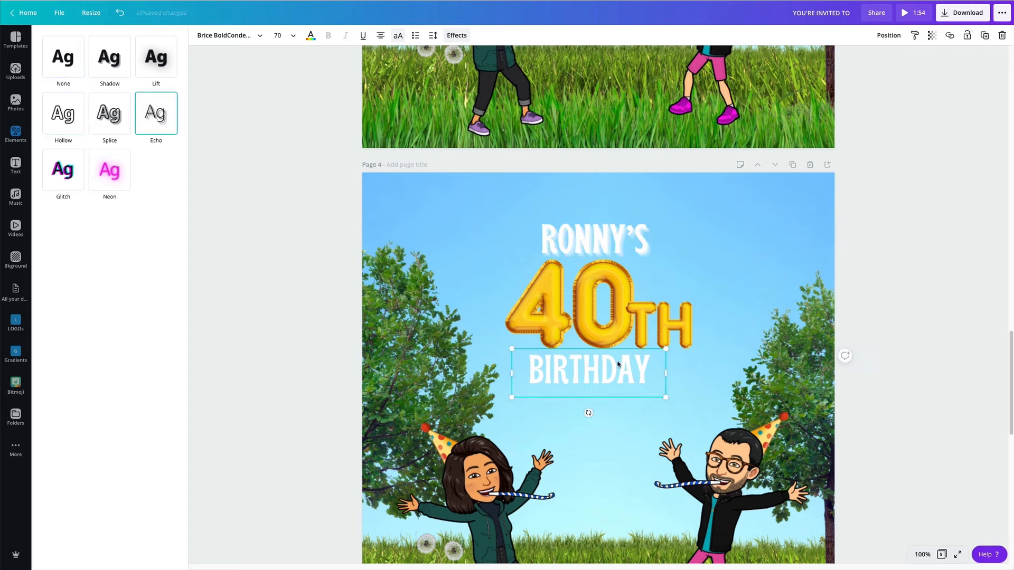
click(154, 114)
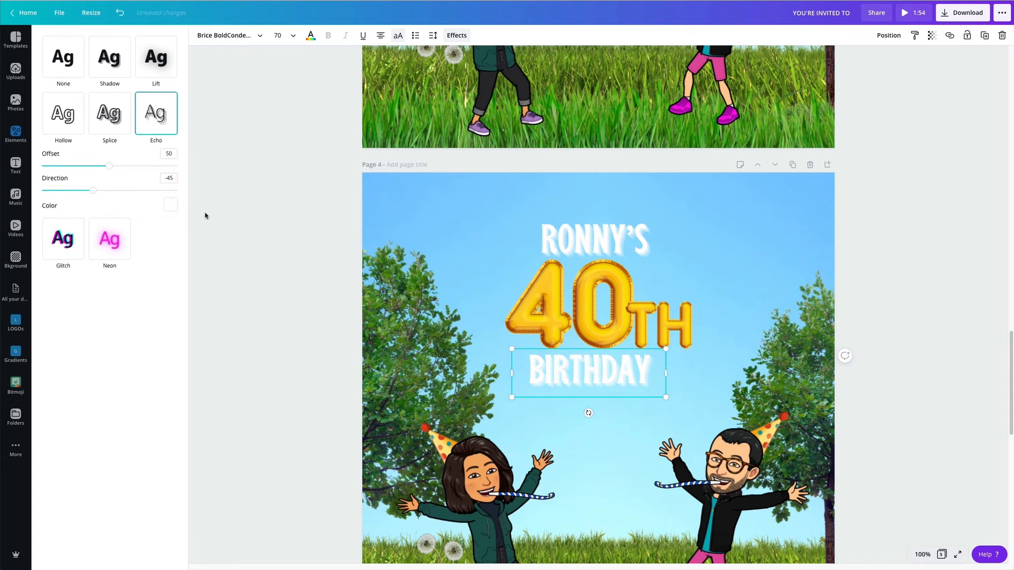
click(277, 273)
Delete the two party-hat avatars from page 4.
scroll(894, 260, down, 3)
click(483, 370)
key(Delete)
click(717, 355)
key(Delete)
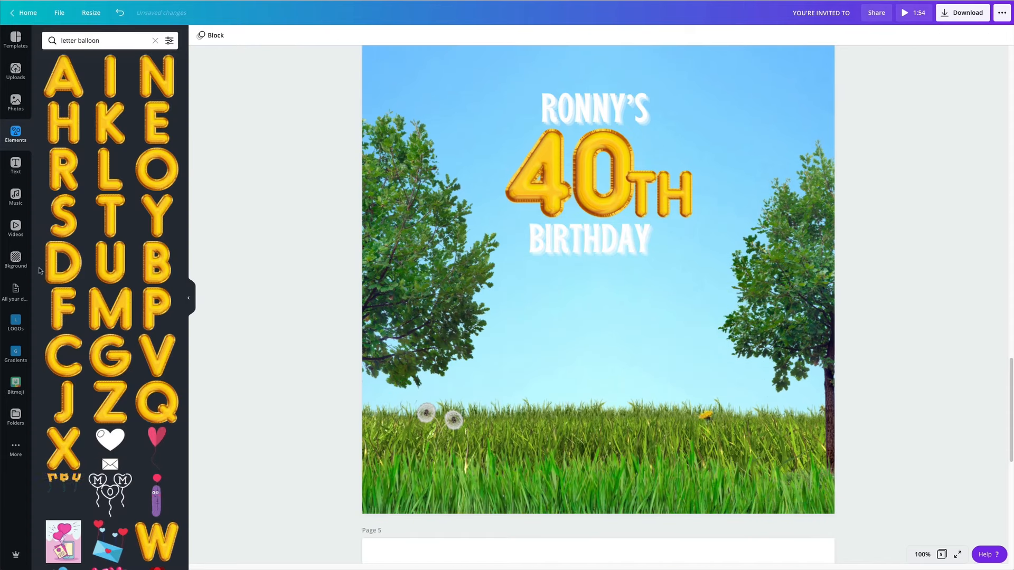
Add the Bitmoji of the man covering his eyes at the birthday cake table to page 4's lower-right corner.
click(15, 386)
scroll(112, 211, down, 10)
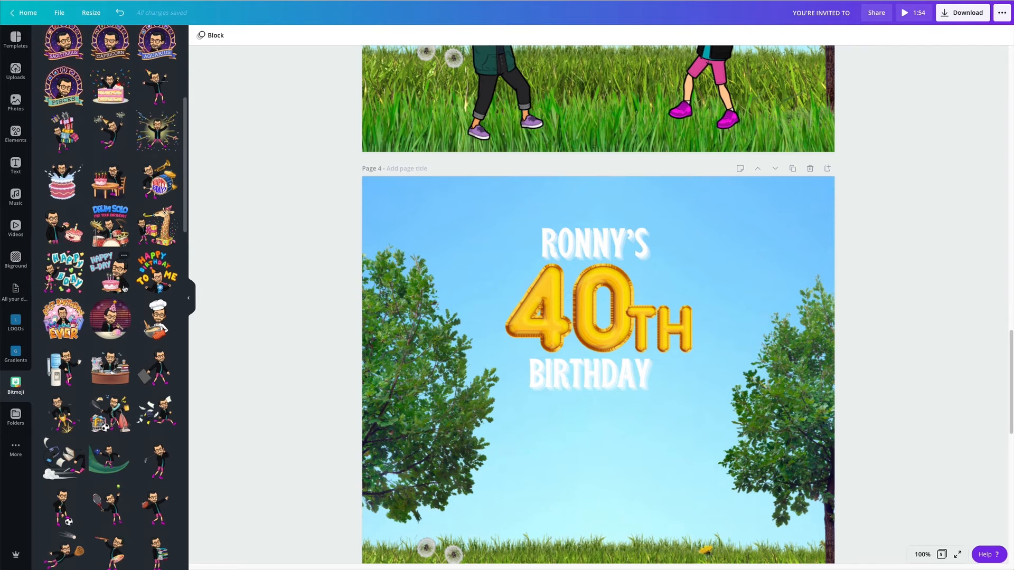
click(83, 201)
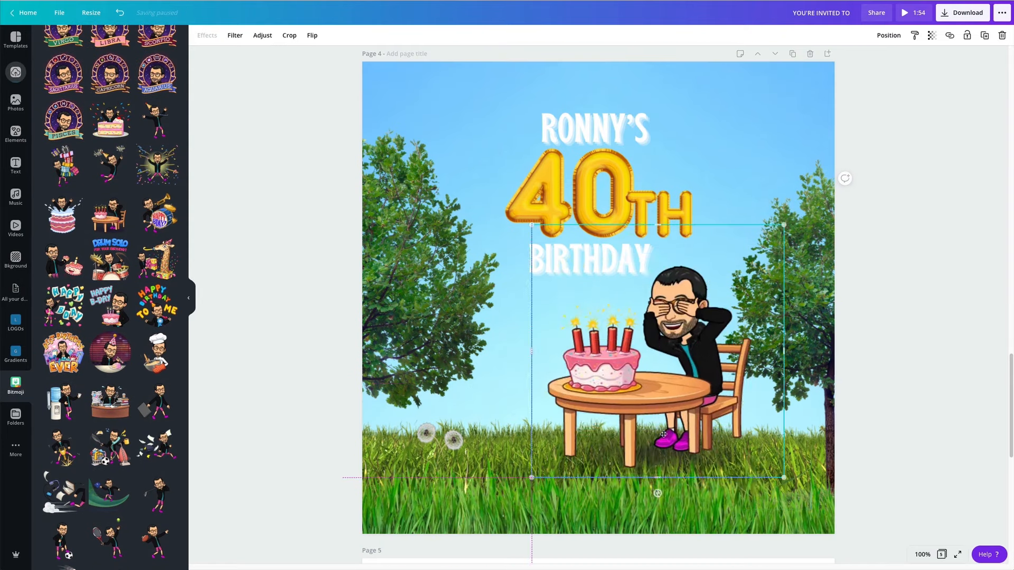
drag(618, 449, 687, 450)
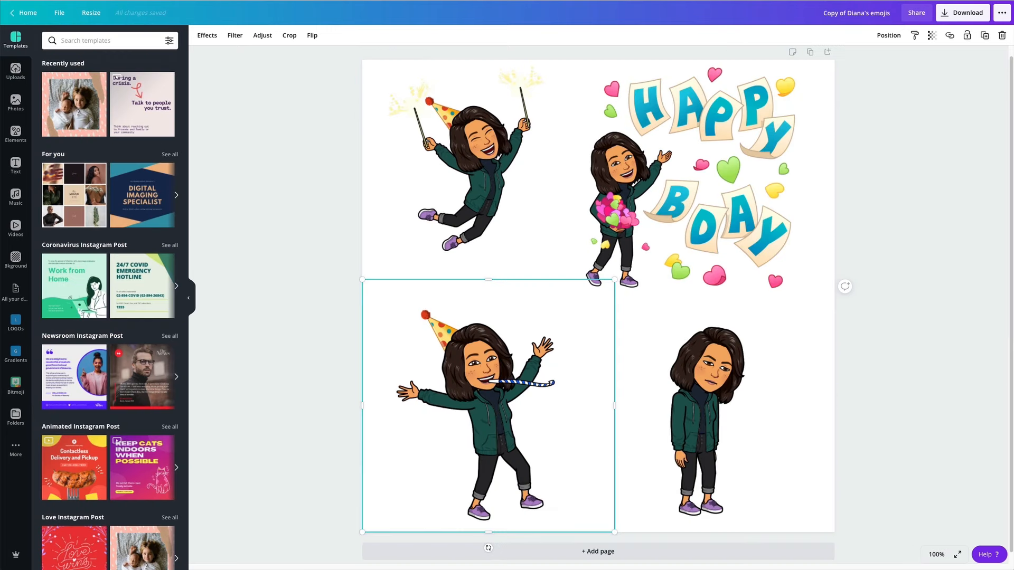
Copy the woman's "HAPPY BDAY" avatar from the separate emoji design and paste it into the lower-left of page 4.
click(679, 187)
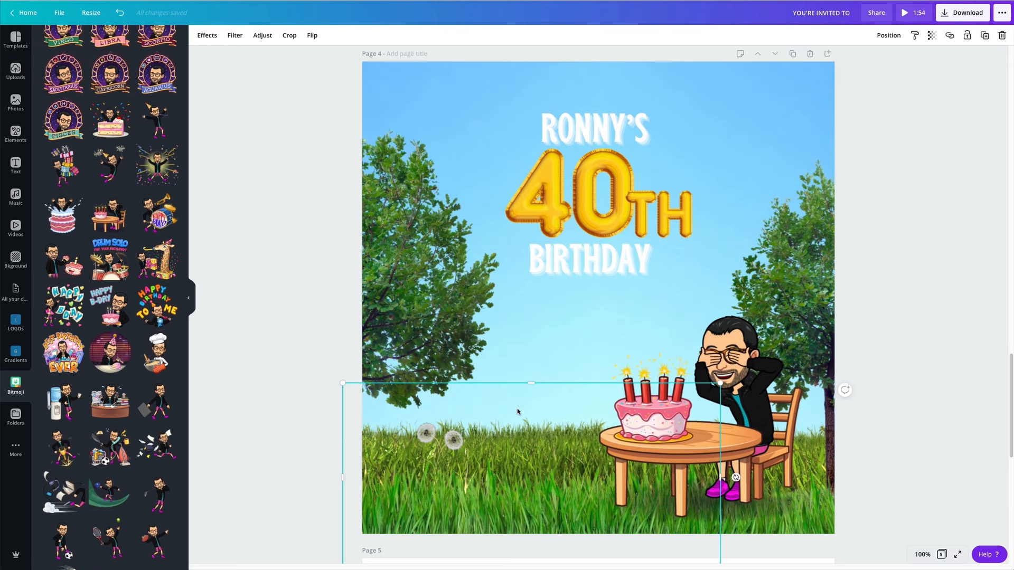
key(ctrl+v)
drag(681, 246, 480, 445)
Select the name heading, "40TH" balloons and "BIRTHDAY" text together and move them slightly higher on page 4.
click(607, 50)
click(603, 188)
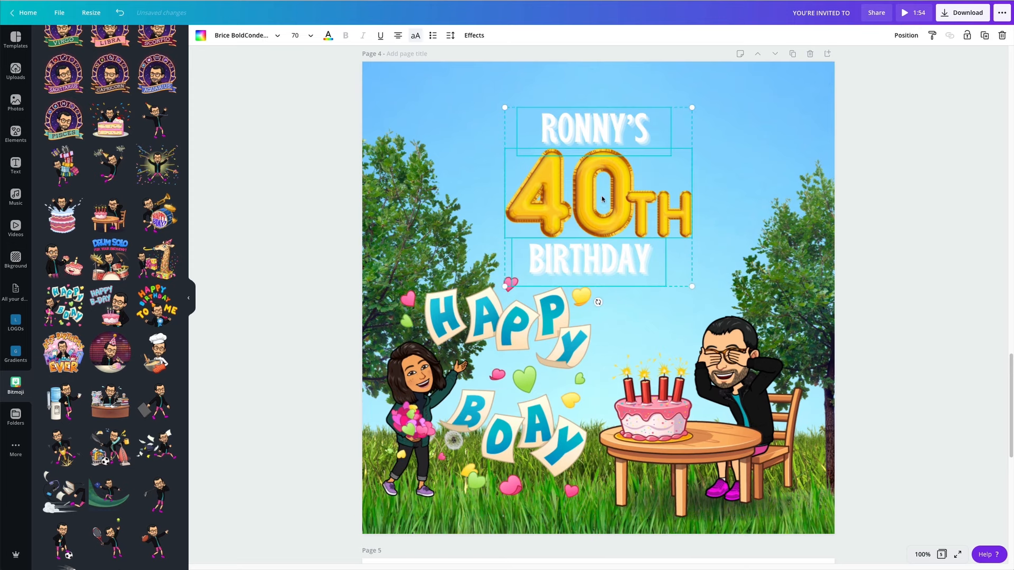
click(968, 276)
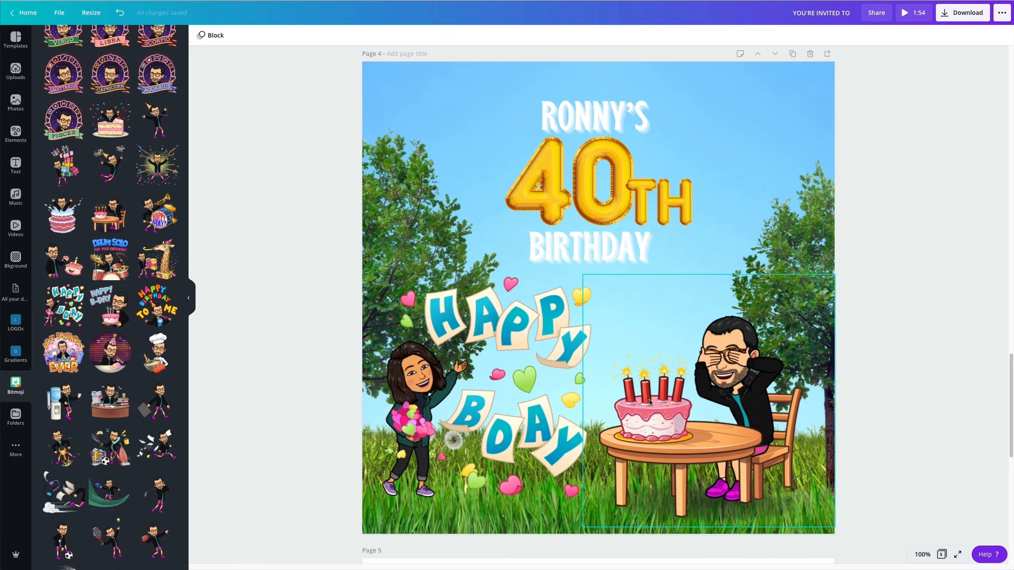
Search the elements for "sparkle stickers" and place a small white sparkle burst over the cake's candles on page 4.
scroll(105, 153, up, 5)
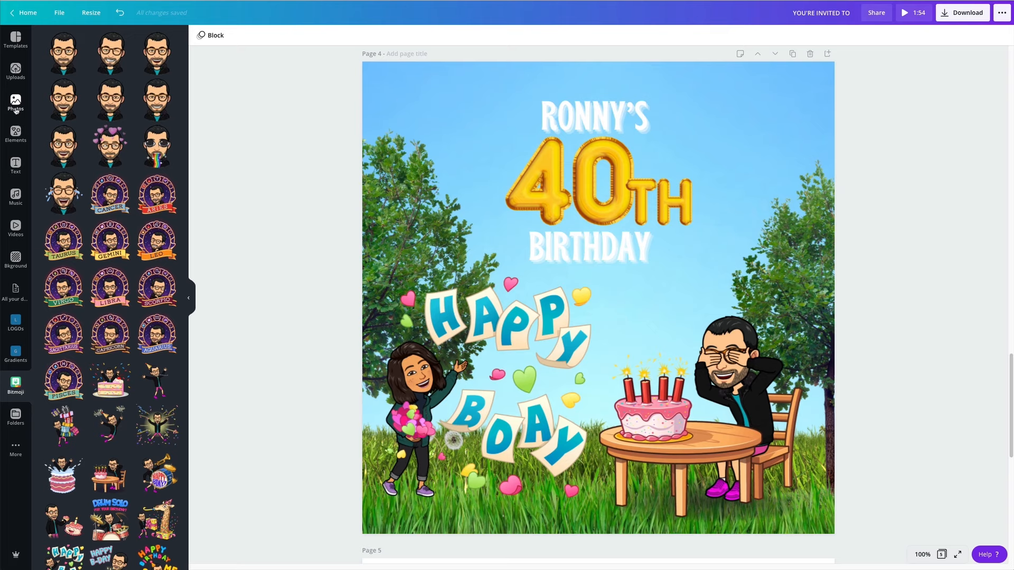
click(15, 133)
click(103, 41)
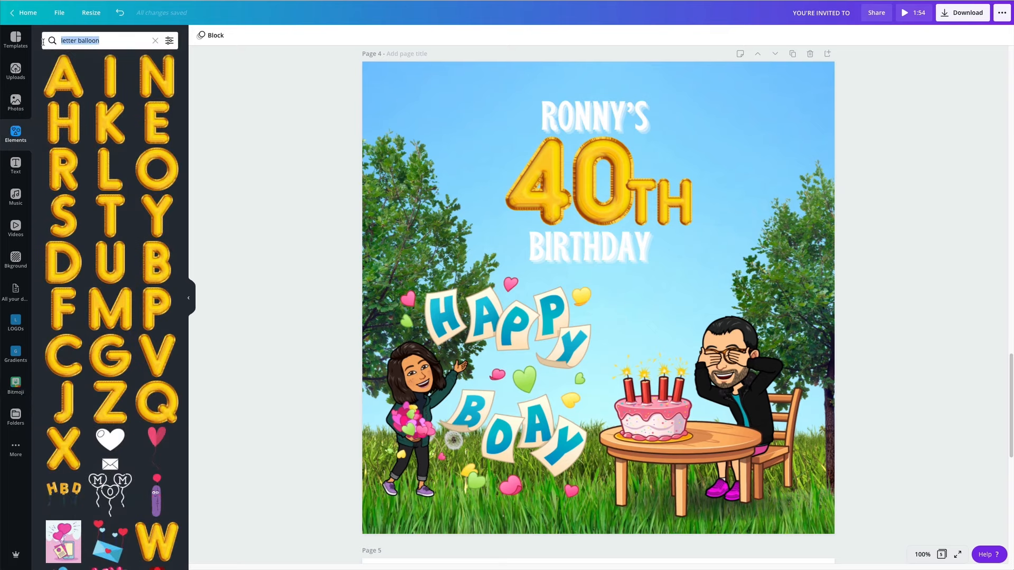
text(sparkle stickers)
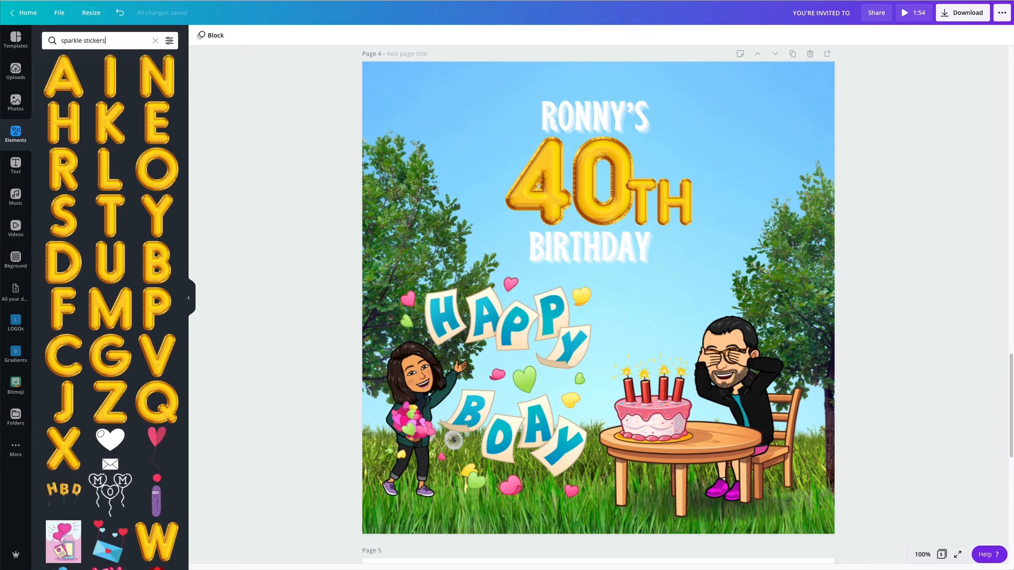
key(Return)
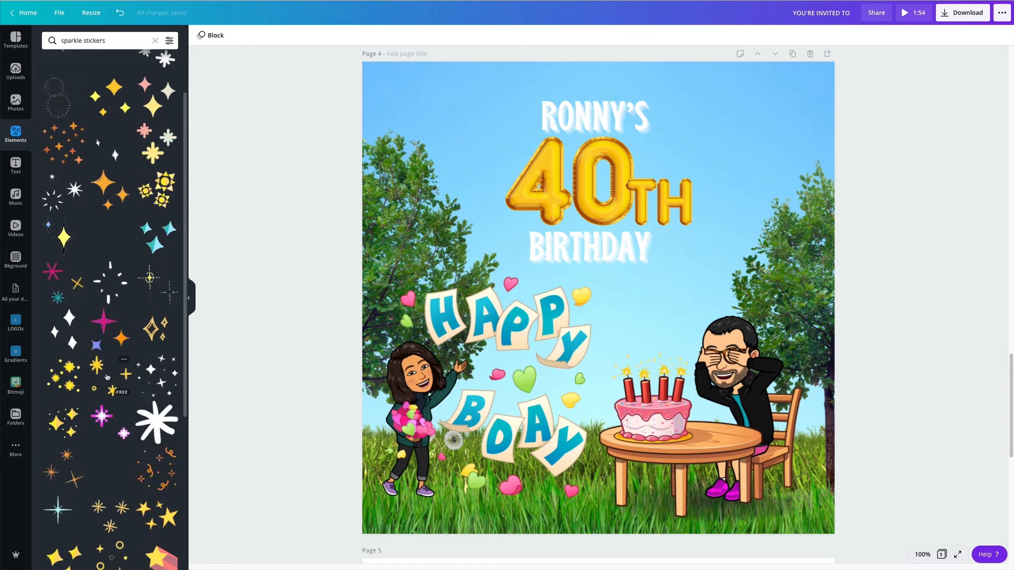
drag(107, 377, 637, 351)
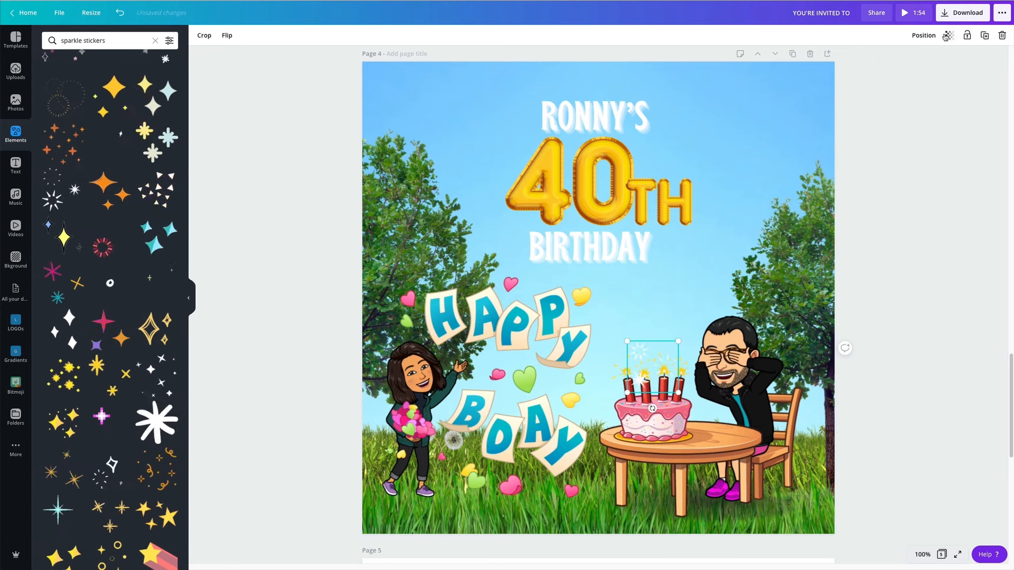
click(923, 35)
click(914, 223)
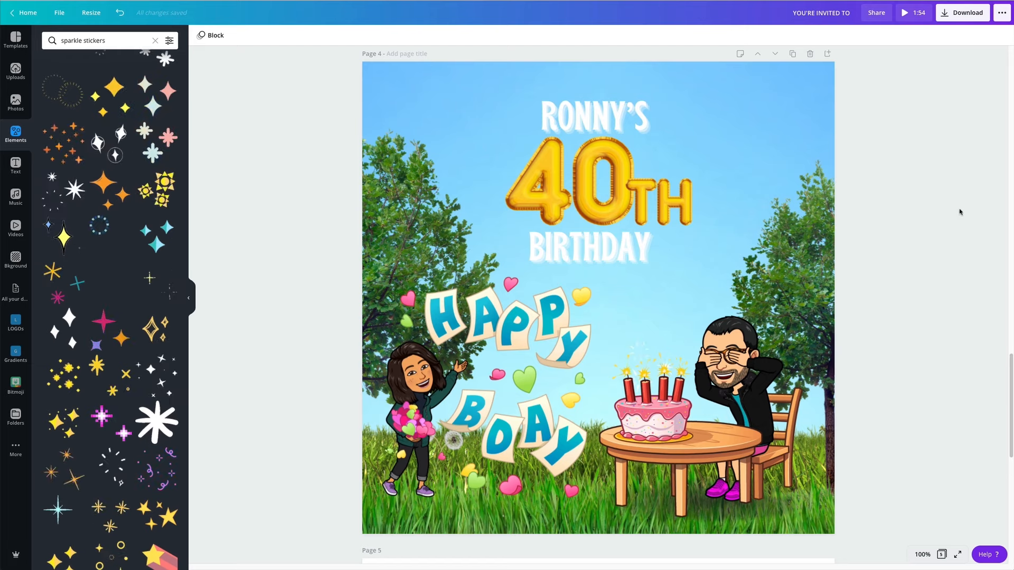
Duplicate the finished birthday page 4 as a new page 5.
scroll(729, 320, up, 4)
scroll(729, 320, down, 1)
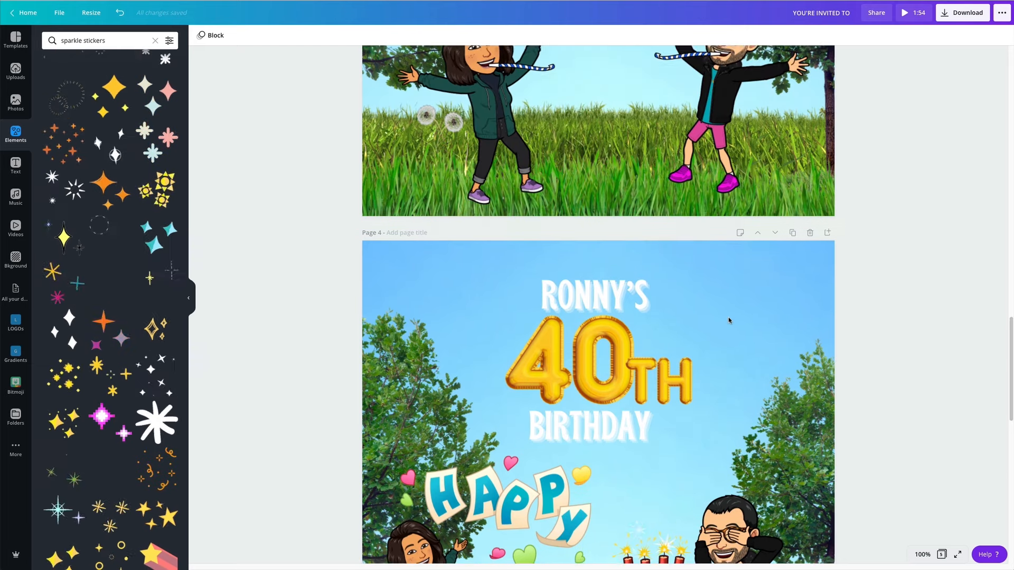
scroll(729, 320, down, 1)
click(792, 212)
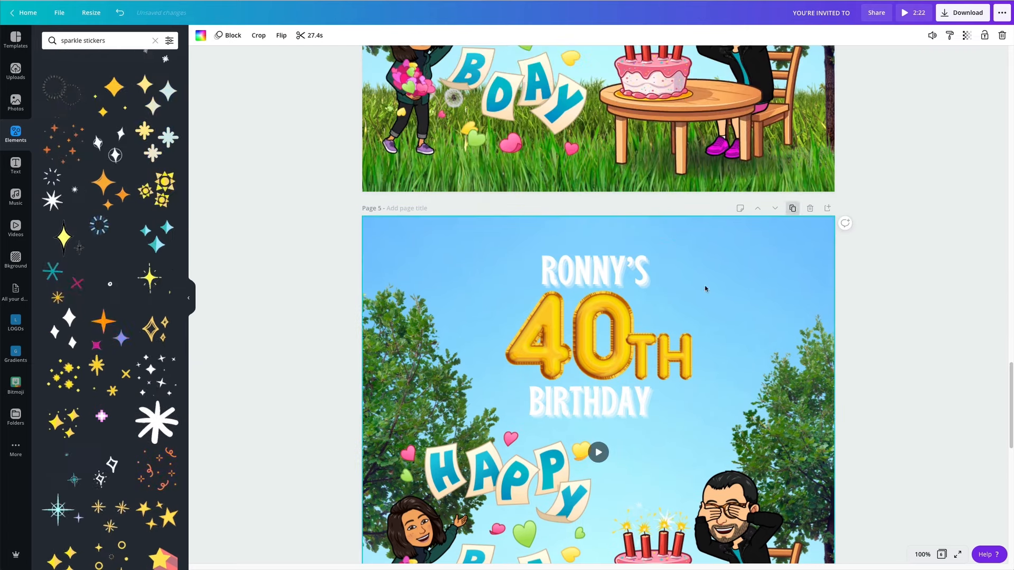
Replace the name heading on page 5 with "WHEN?" copied from the notes and remove its shadow effect.
scroll(593, 269, down, 5)
click(447, 559)
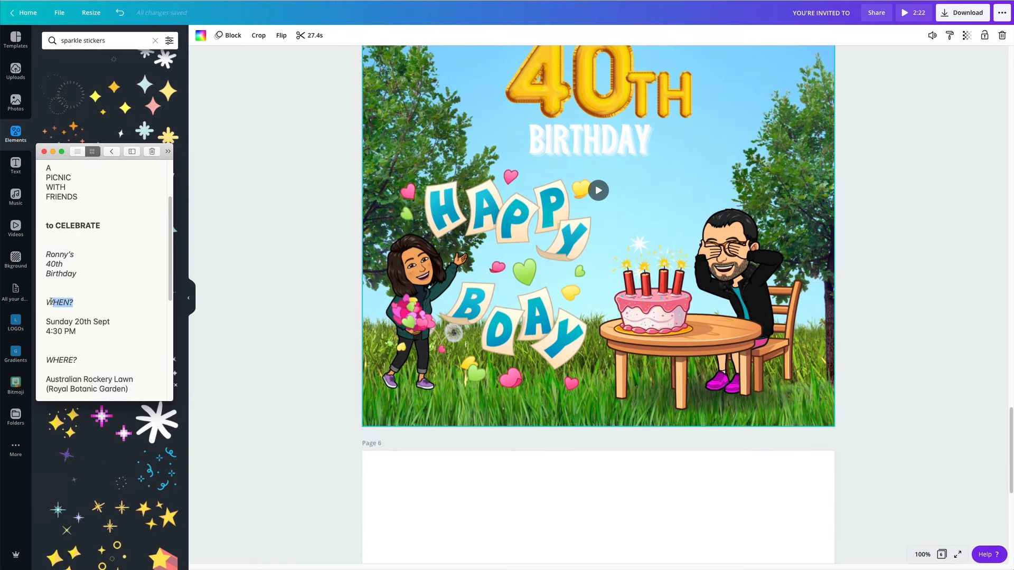
scroll(624, 238, up, 4)
click(651, 233)
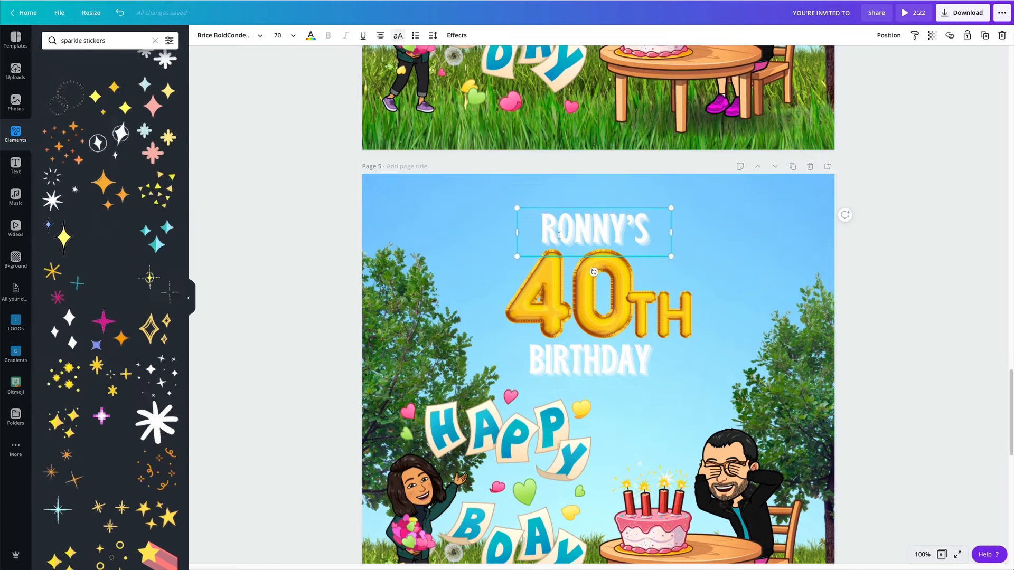
drag(653, 232, 519, 214)
scroll(211, 63, up, 4)
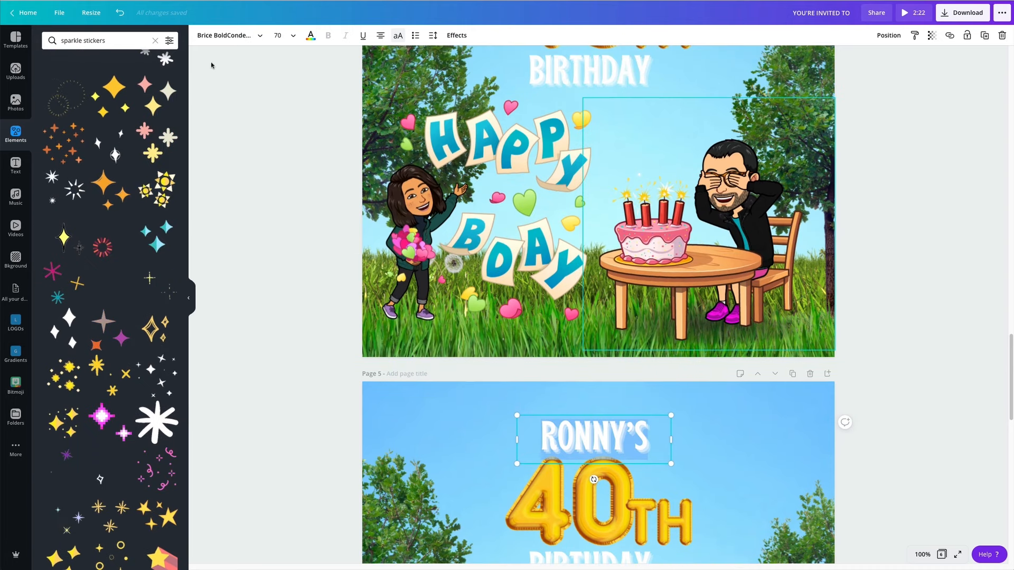
scroll(317, 53, down, 1)
click(457, 35)
click(75, 70)
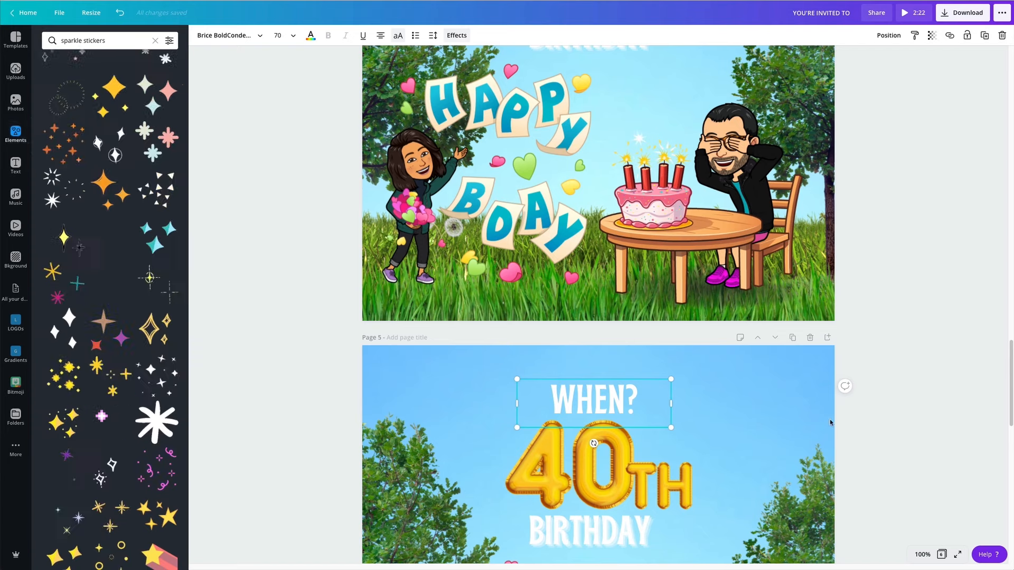
Delete the "40TH" balloons and the "BIRTHDAY" text from page 5.
click(550, 459)
scroll(550, 378, down, 2)
key(Delete)
key(Delete)
click(586, 446)
key(Delete)
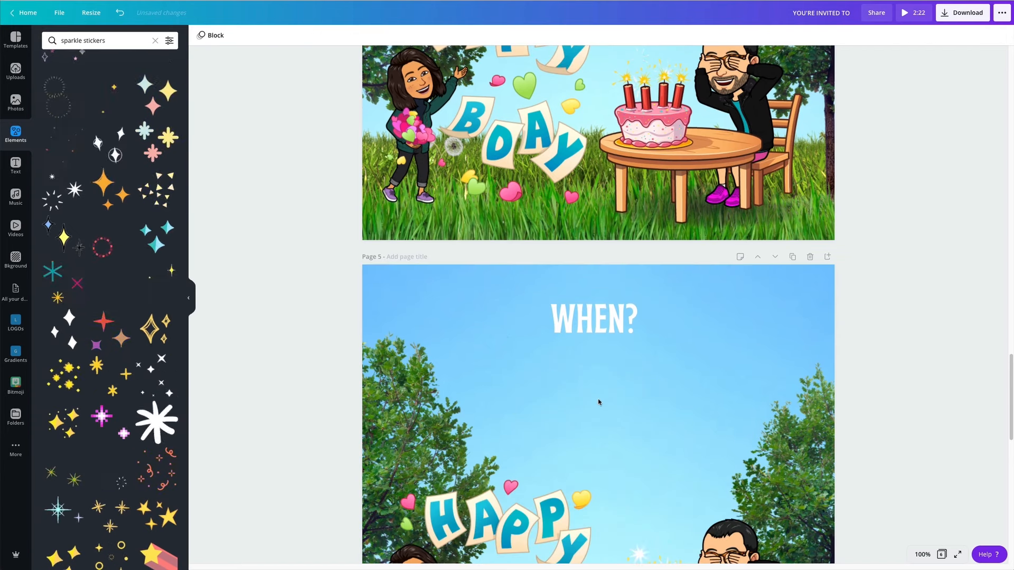
Add a white text box in Brice RegularSemiE at size 22 directly under the "WHEN?" heading.
scroll(600, 403, up, 2)
scroll(600, 403, down, 3)
key(t)
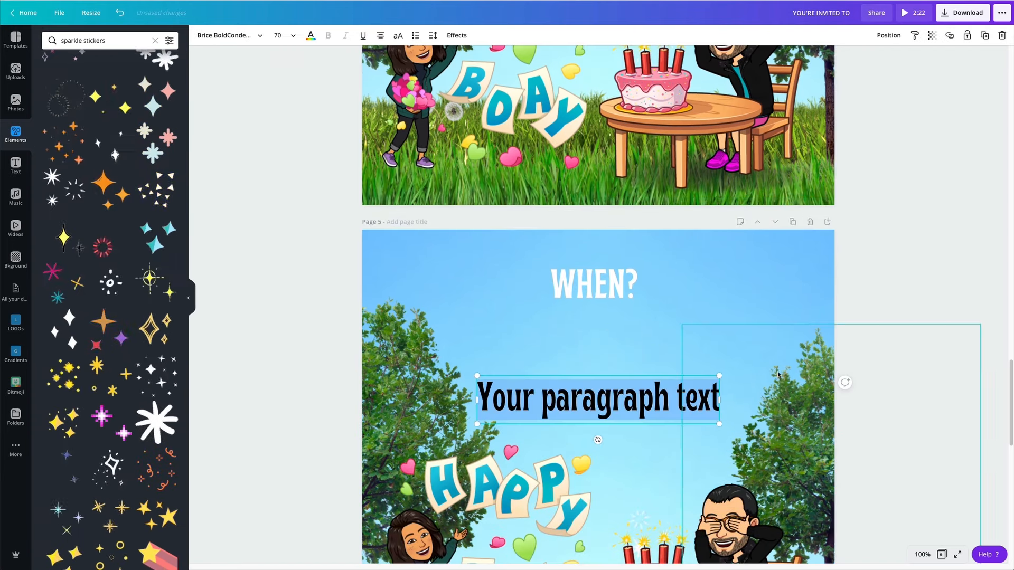
click(227, 36)
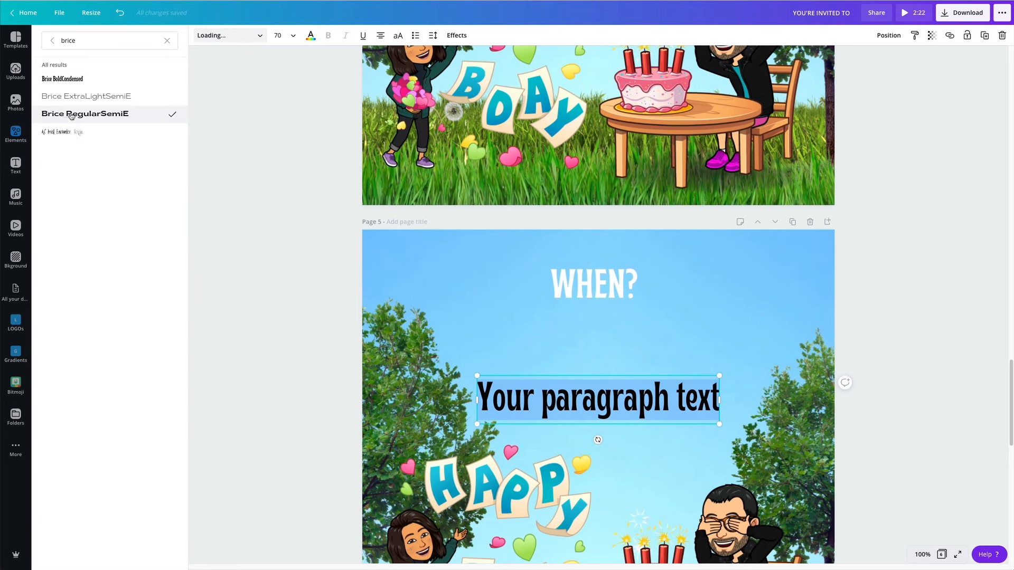
click(277, 35)
text(22)
key(Return)
drag(604, 426, 605, 343)
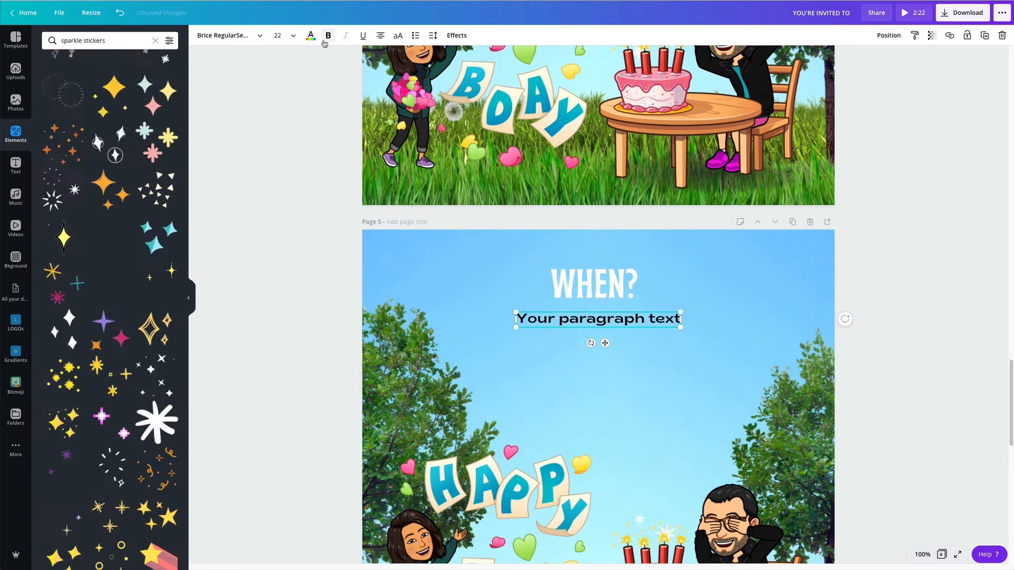
click(311, 36)
click(74, 123)
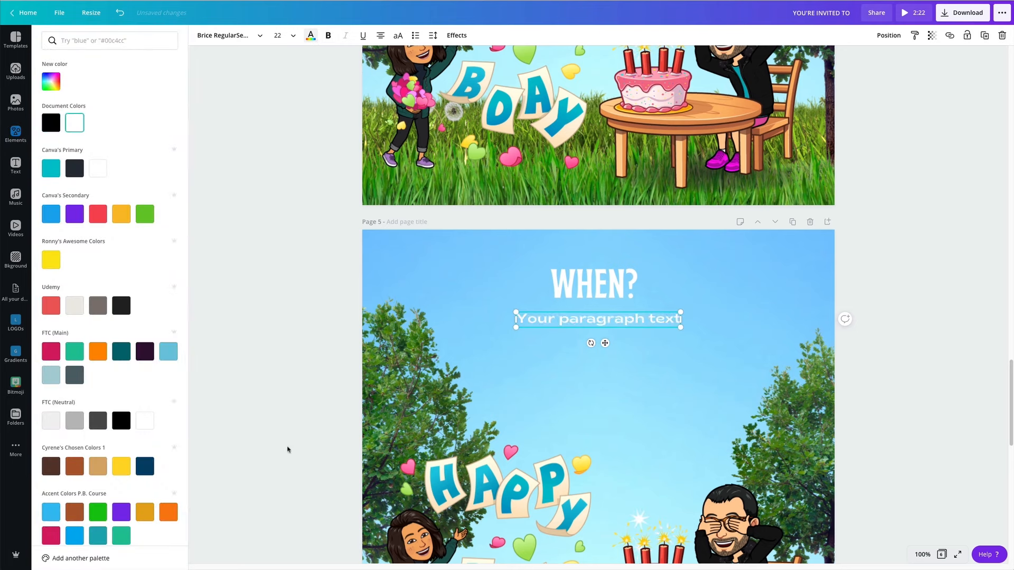
Fill the new text box with "Sunday 20th Sept 4:30 PM" from the notes and increase its line height slightly.
mouse_move(558, 564)
click(449, 554)
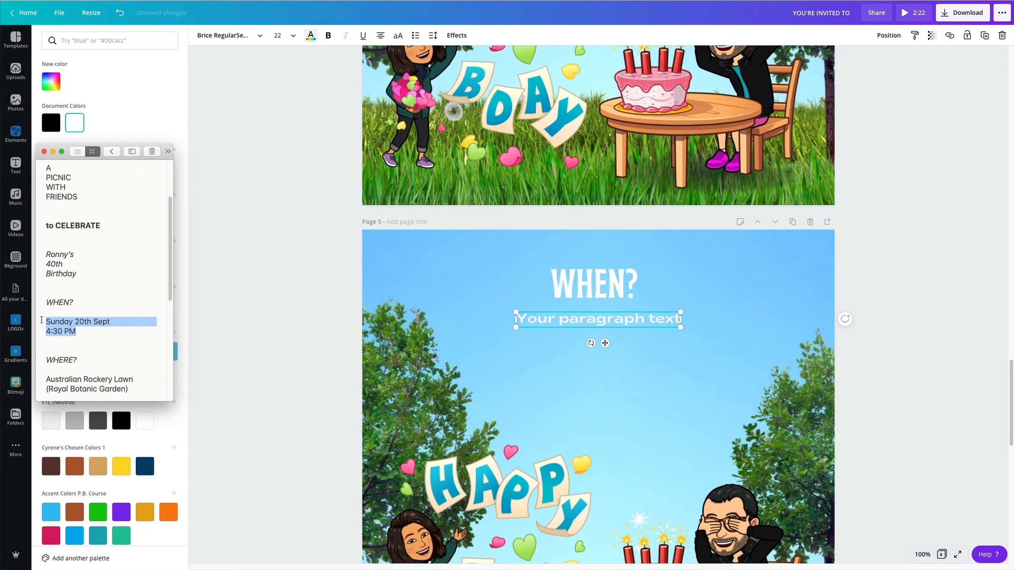
double_click(565, 317)
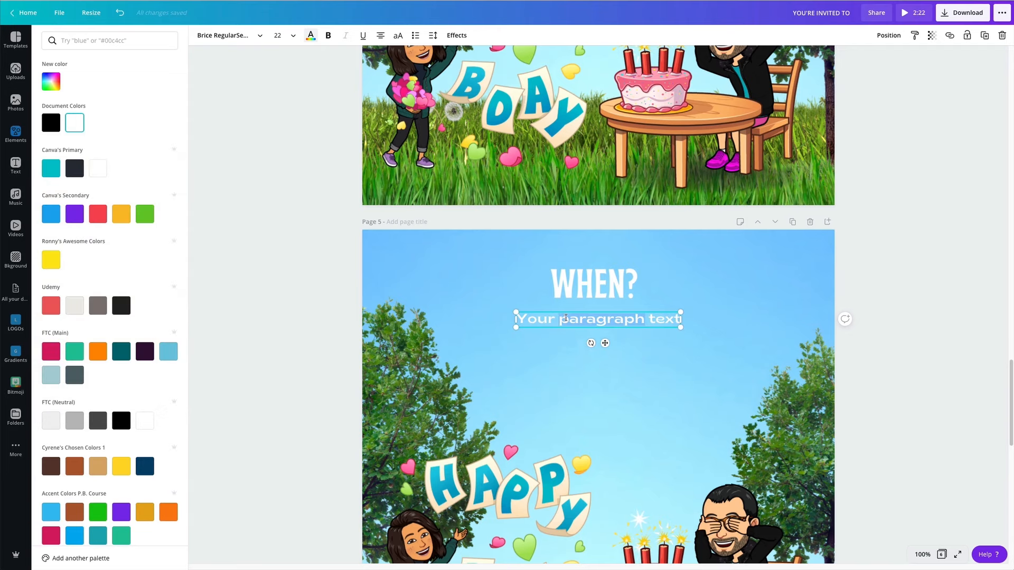
key(super+a)
text(Sunday 20th Sept 4:30 PM)
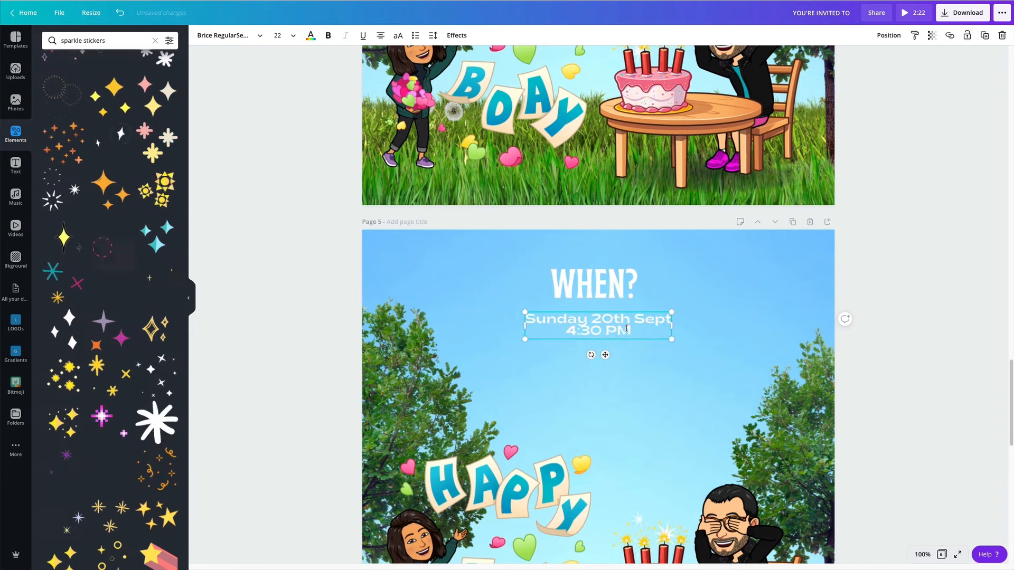
click(433, 35)
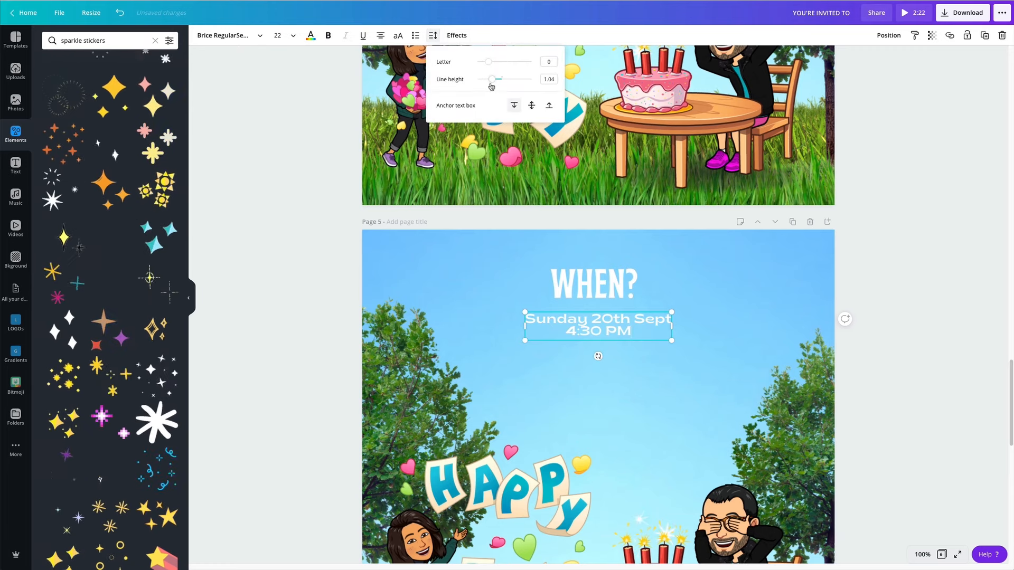
drag(493, 84, 502, 82)
click(891, 231)
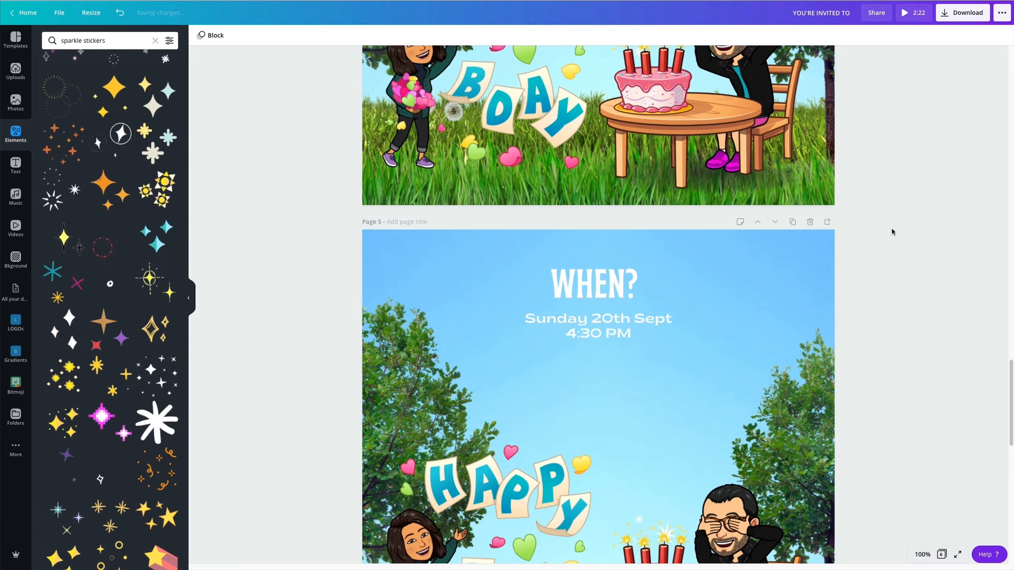
Select the "WHEN?" heading and the date text together and align them to each other's centre.
drag(592, 242, 607, 343)
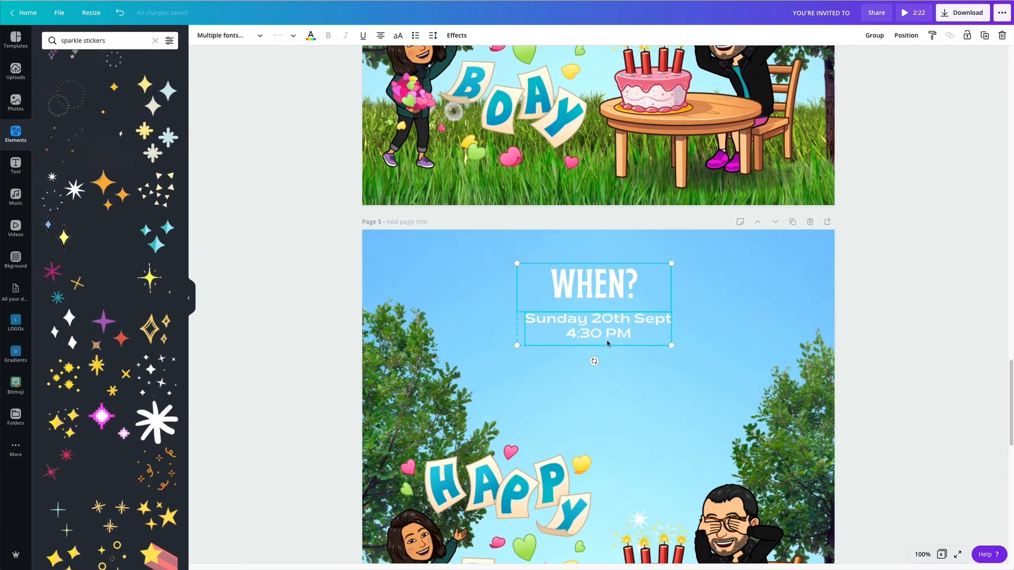
click(907, 35)
click(876, 115)
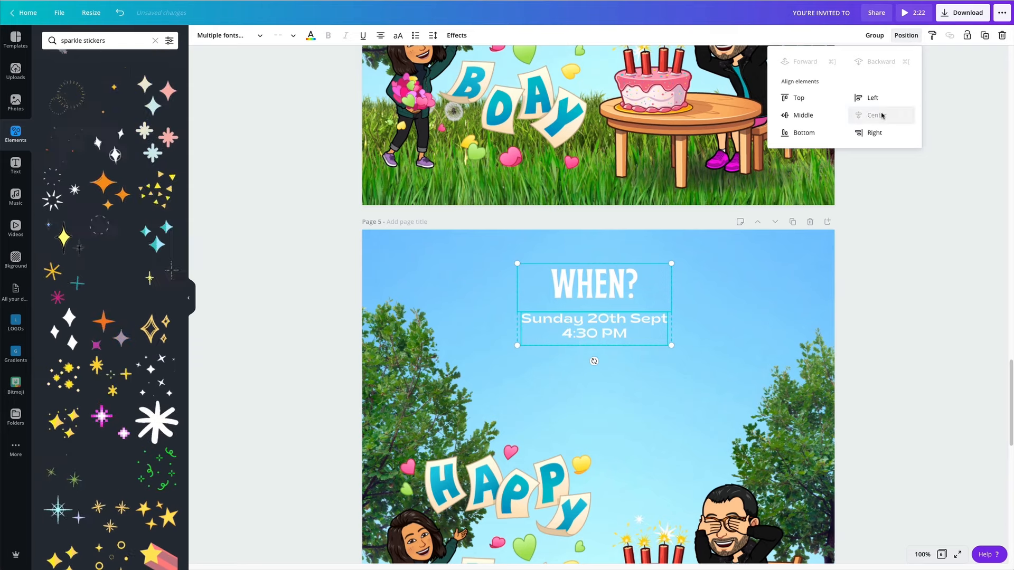
click(905, 224)
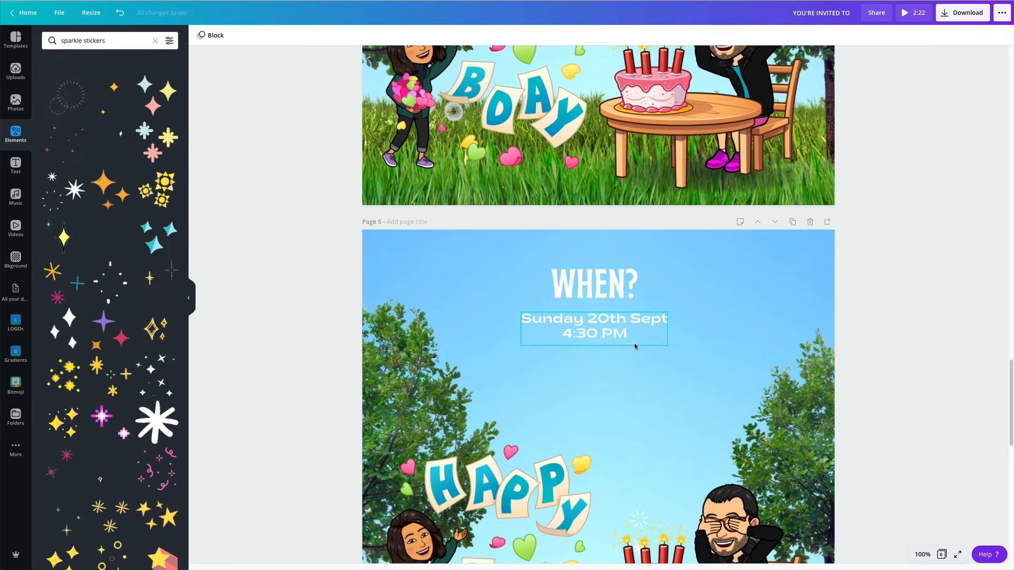
Delete the "HAPPY BDAY" avatar, the man at the cake table and the candle sparkle from page 5.
scroll(554, 296, down, 2)
click(531, 424)
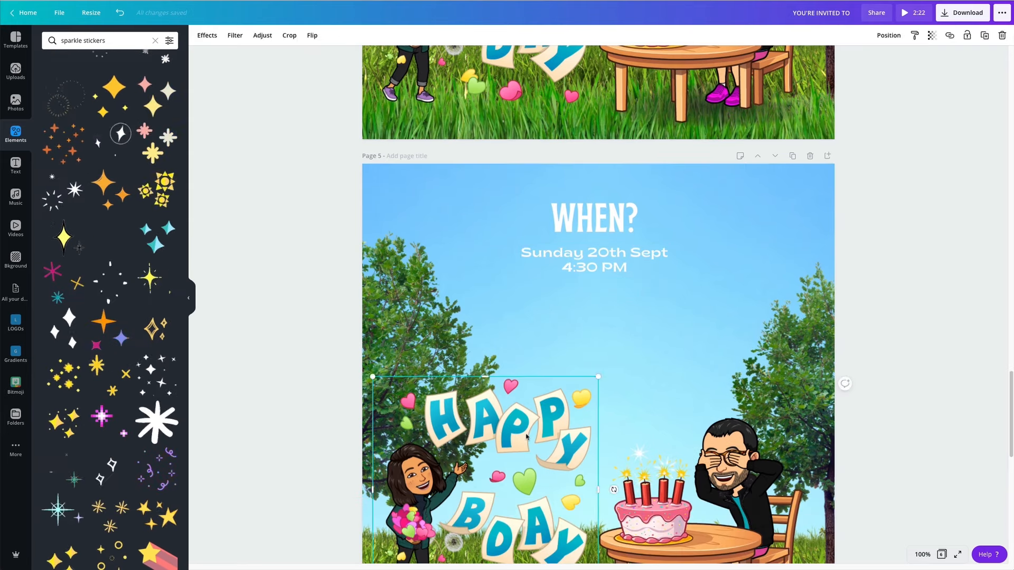
key(Delete)
click(648, 482)
key(Delete)
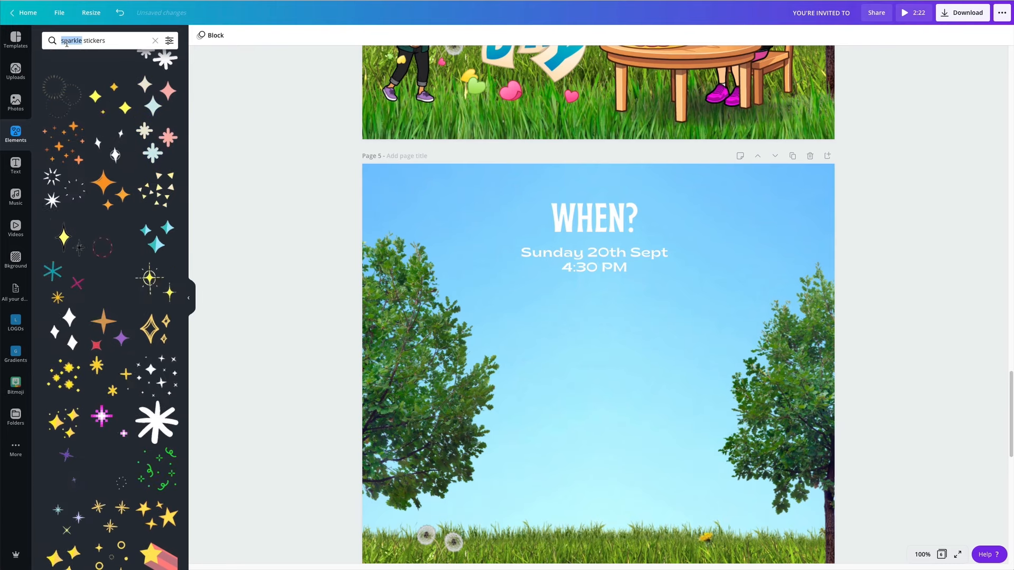
Search the elements for "line stickers" and place a white double-stroke line sticker under the date text.
mouse_move(121, 164)
mouse_down()
mouse_move(597, 454)
mouse_move(690, 425)
mouse_move(594, 293)
mouse_up()
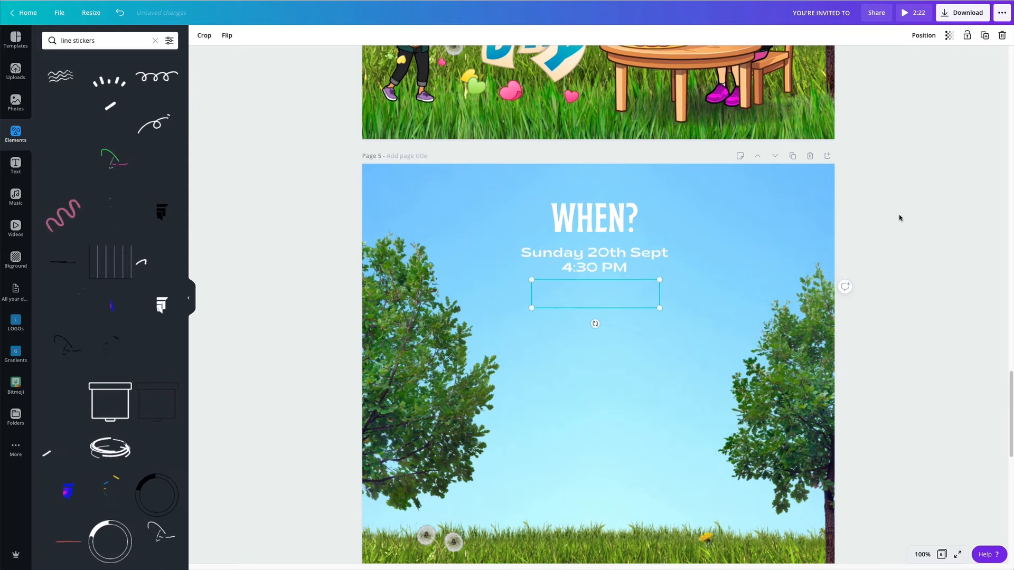
click(582, 326)
scroll(583, 326, down, 2)
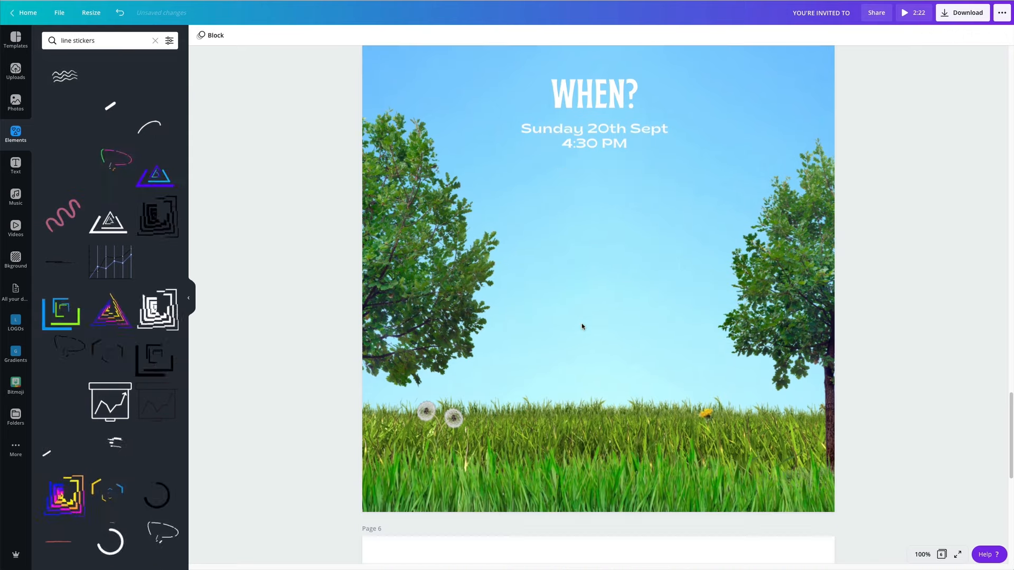
Add the Bitmoji of the man bursting out of a cake to the lower-right of page 5.
click(21, 381)
scroll(105, 317, down, 3)
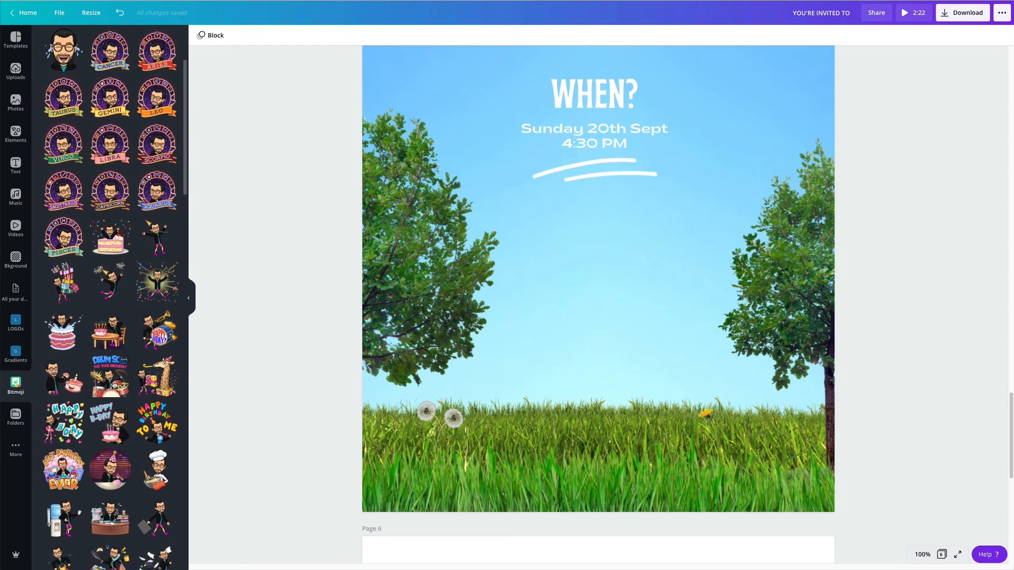
click(62, 319)
drag(574, 287, 697, 373)
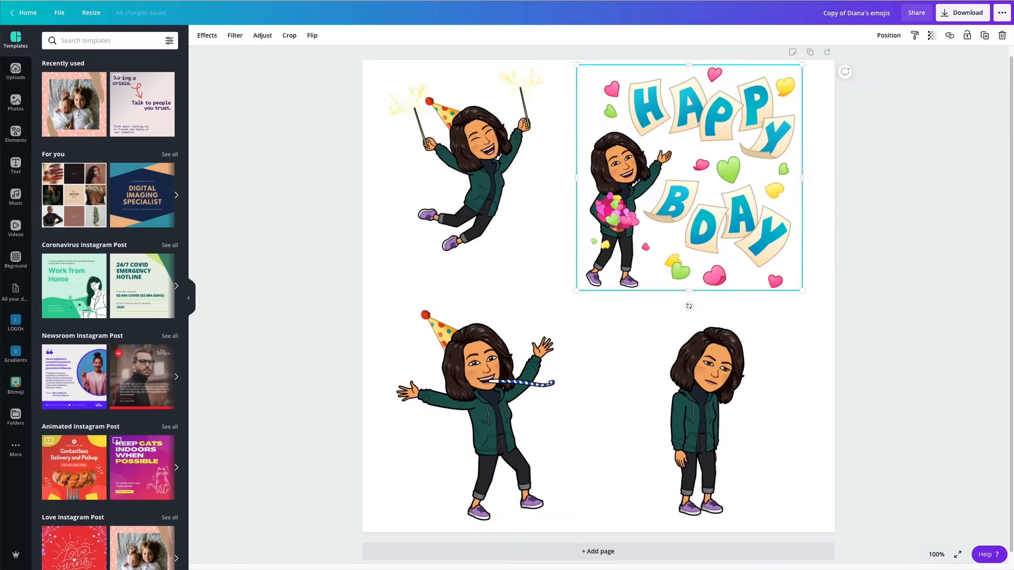
Copy the woman's jumping sparkler avatar from the separate emoji design and place it, scaled down, by page 5's left tree.
click(466, 135)
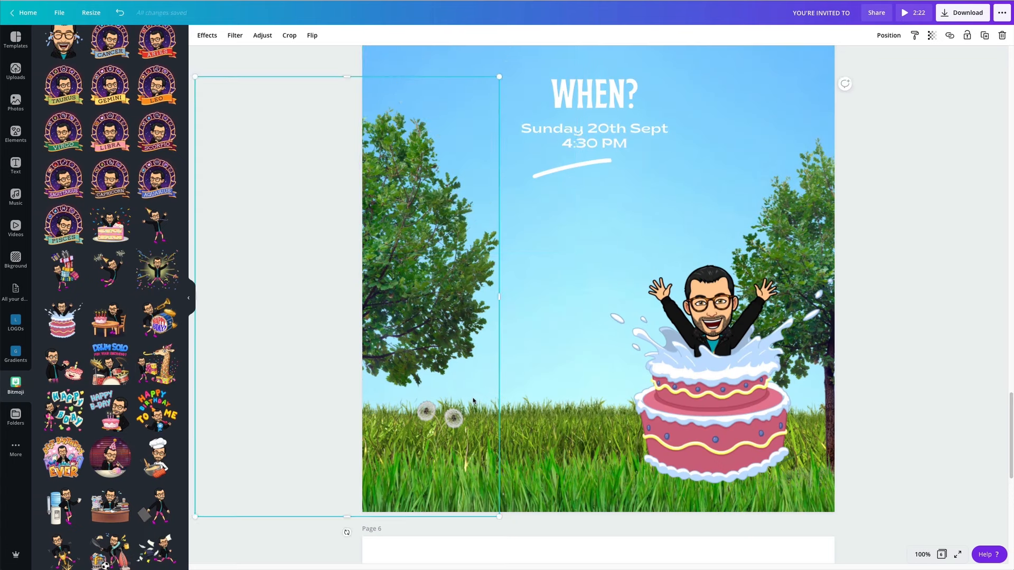
drag(391, 296, 482, 428)
click(841, 284)
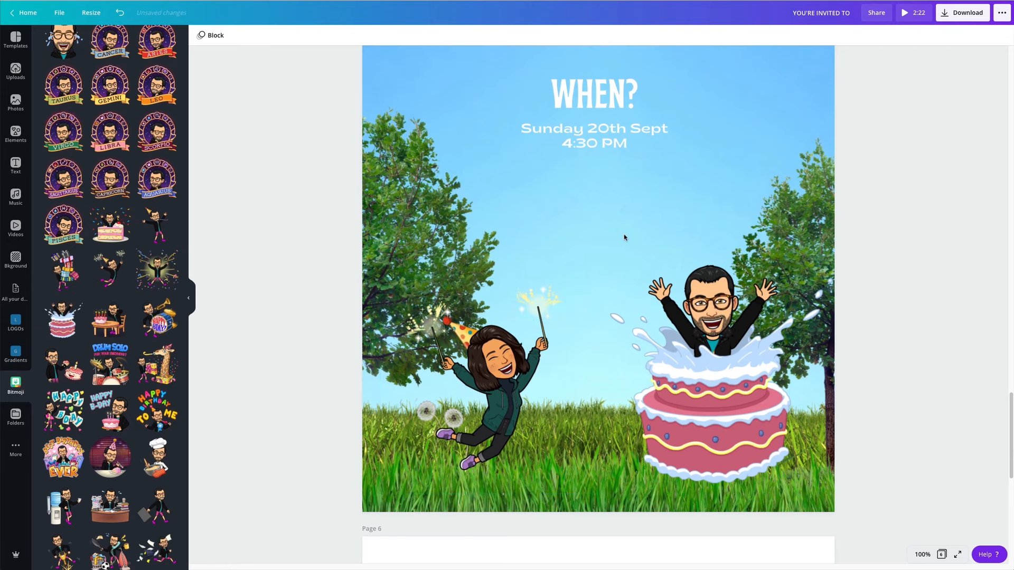
drag(472, 384, 453, 335)
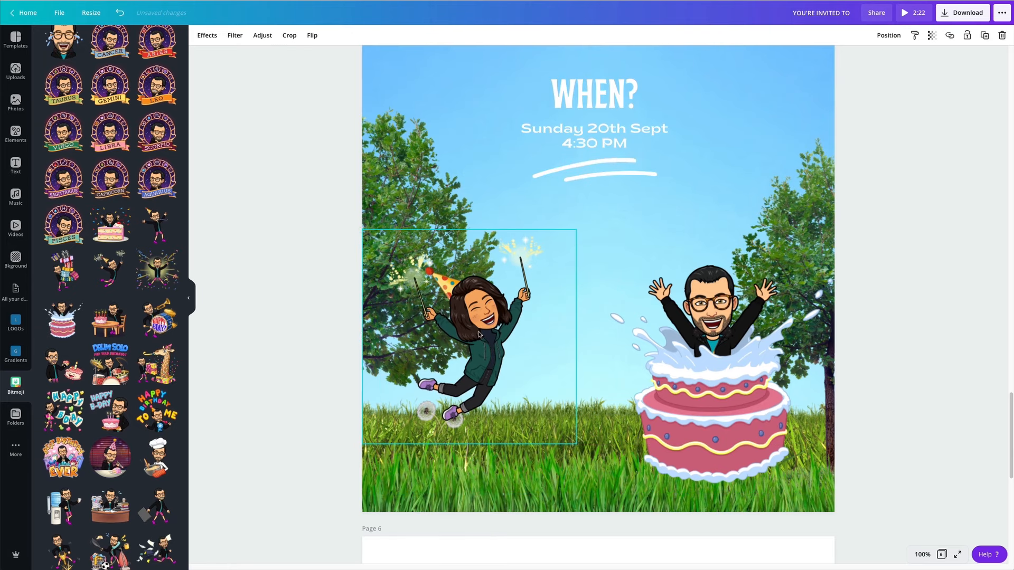
Copy the white sparkle burst from page 4's cake and place it over the woman's right-hand sparkler on page 5.
scroll(522, 208, up, 5)
click(641, 161)
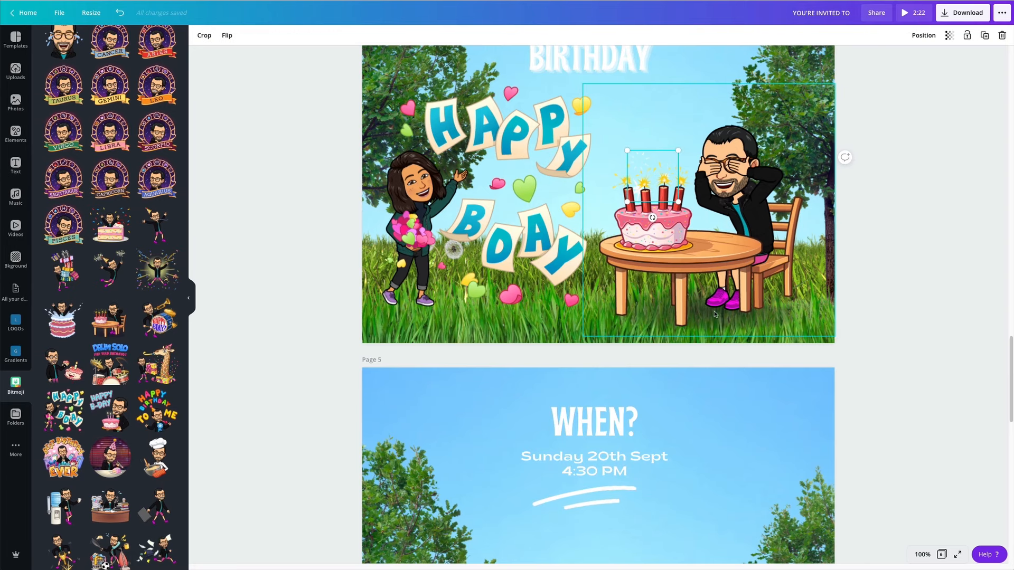
scroll(653, 399, down, 3)
click(654, 399)
click(657, 512)
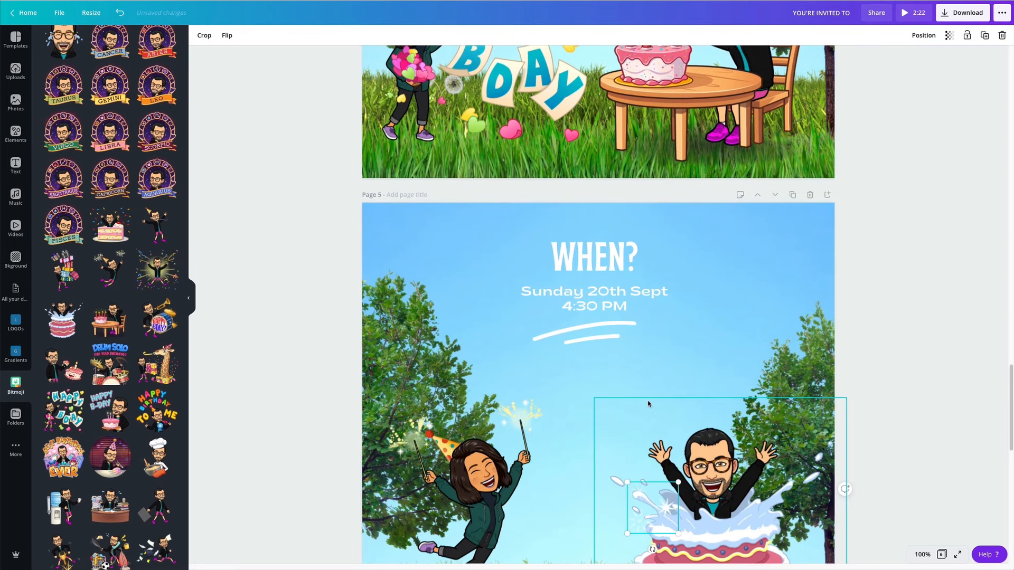
drag(657, 513, 529, 412)
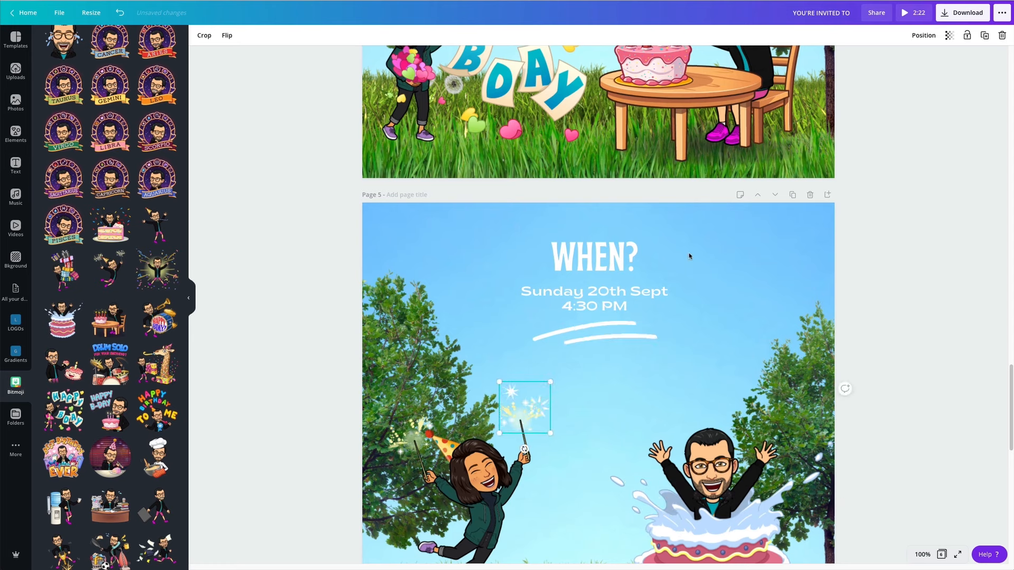
Duplicate the sparkle burst onto the woman's other sparkler and send the sparkles backward.
click(985, 36)
drag(534, 417, 411, 433)
click(921, 35)
click(887, 67)
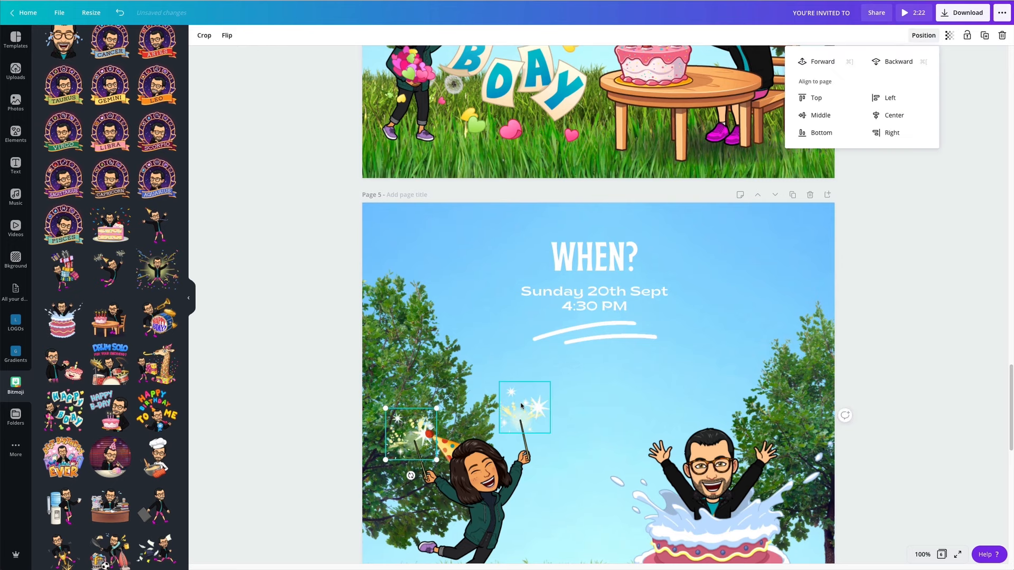
click(924, 35)
click(878, 285)
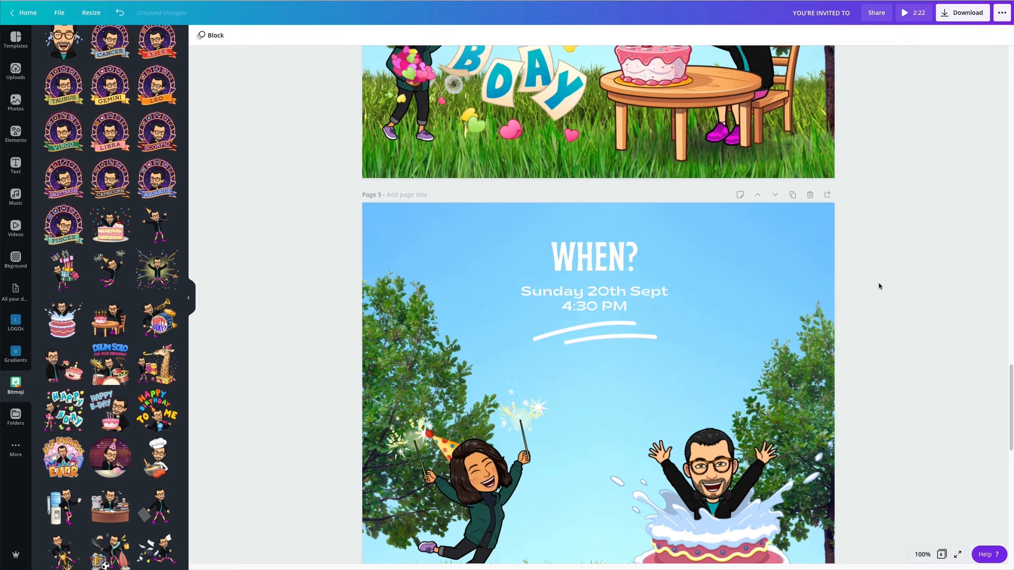
Move the "WHEN?" heading, date text and line sticker together slightly lower and centre them on page 5.
scroll(587, 225, down, 1)
drag(591, 208, 609, 323)
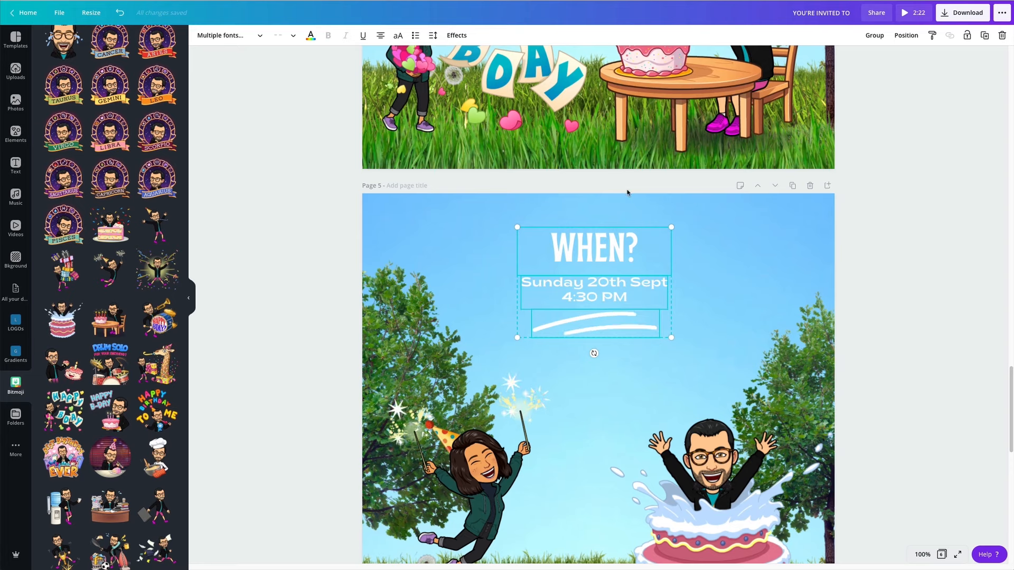
drag(597, 261, 600, 269)
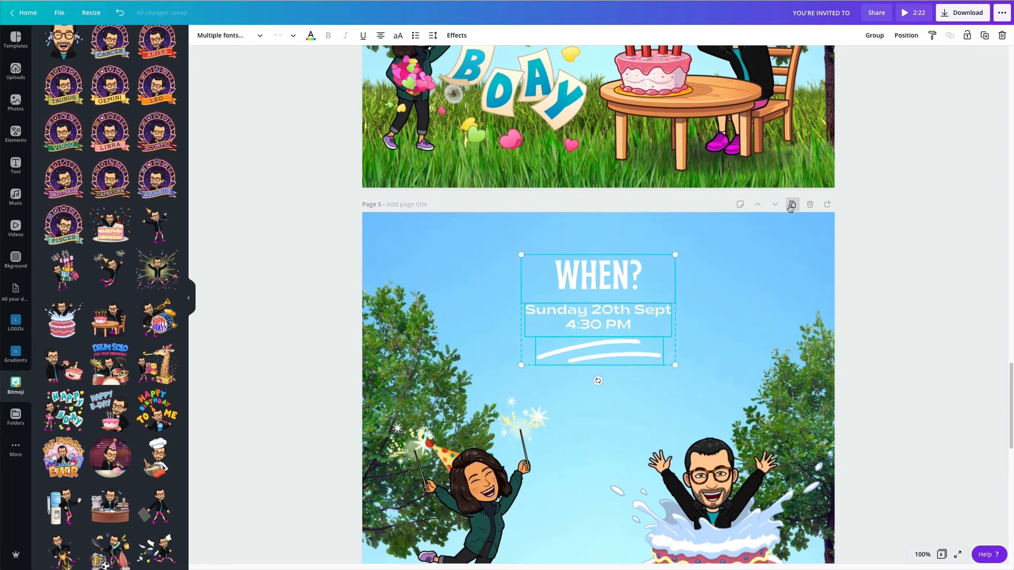
Duplicate page 5 and change the new page's heading to "WHERE?".
click(793, 205)
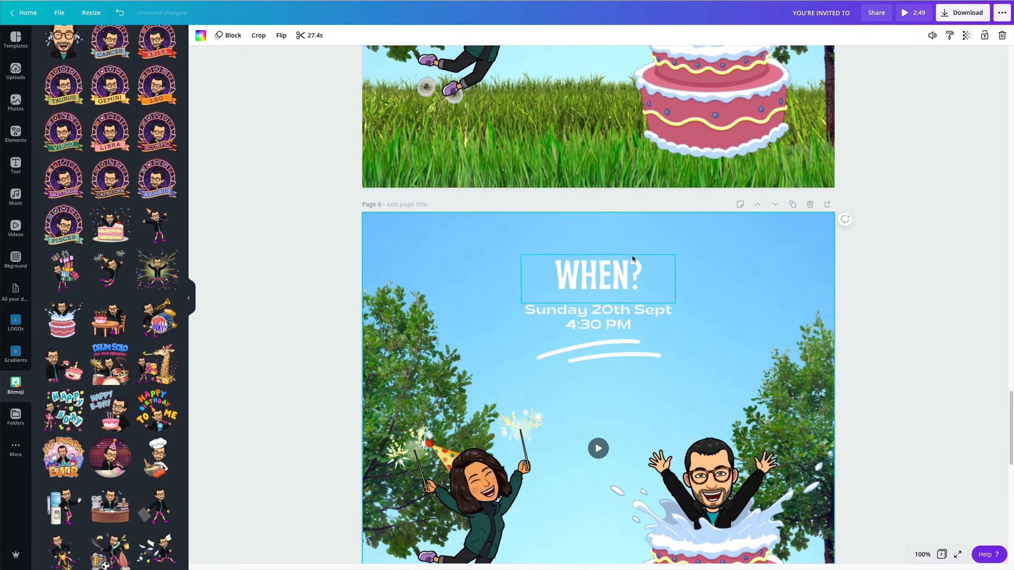
click(602, 285)
drag(602, 284, 634, 285)
text(ERE)
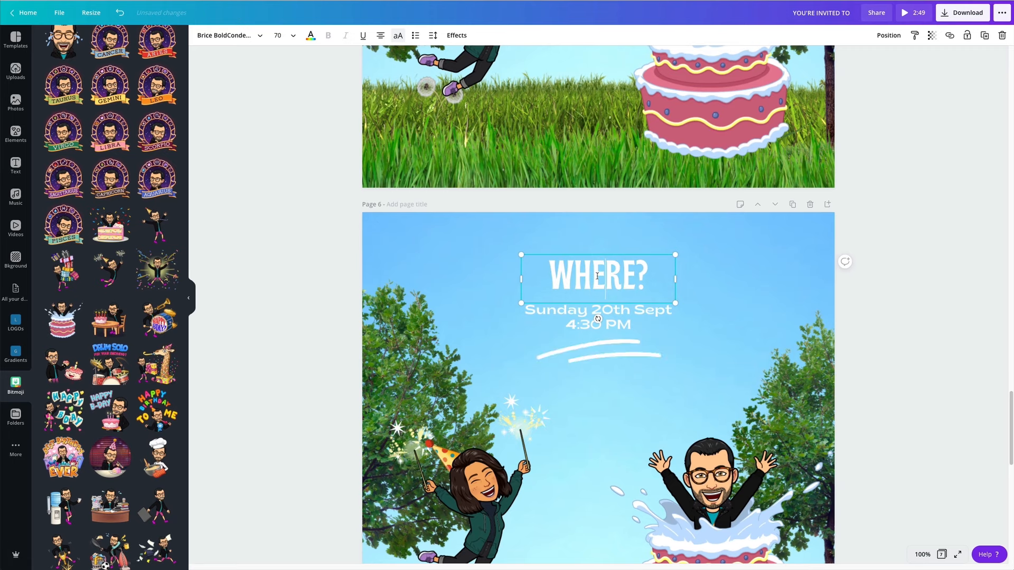
Replace the date text on page 6 with "Australian Rockery Lawn (Royal Botanic Garden)", copied from the notes window.
click(650, 330)
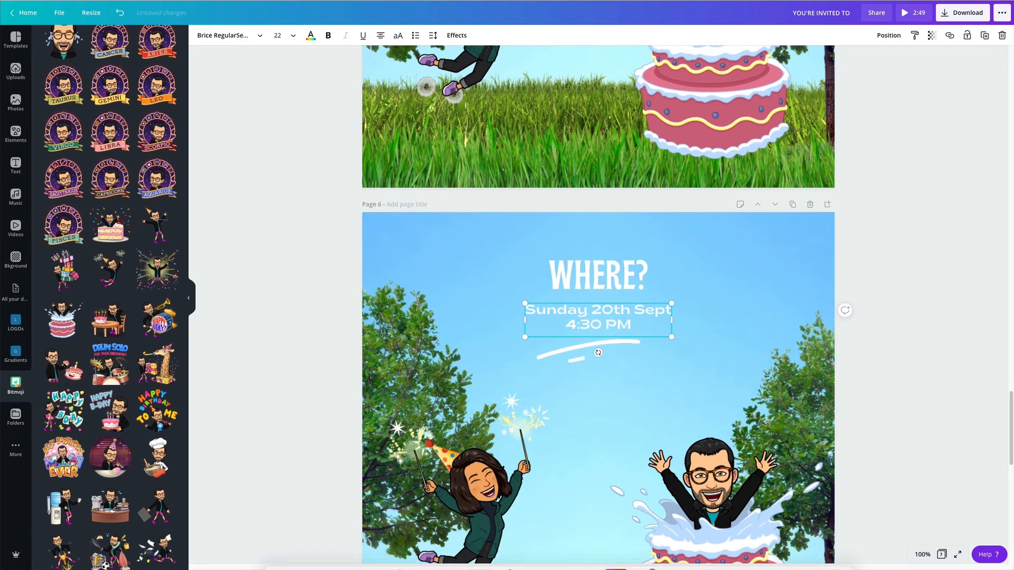
click(445, 562)
scroll(113, 319, down, 2)
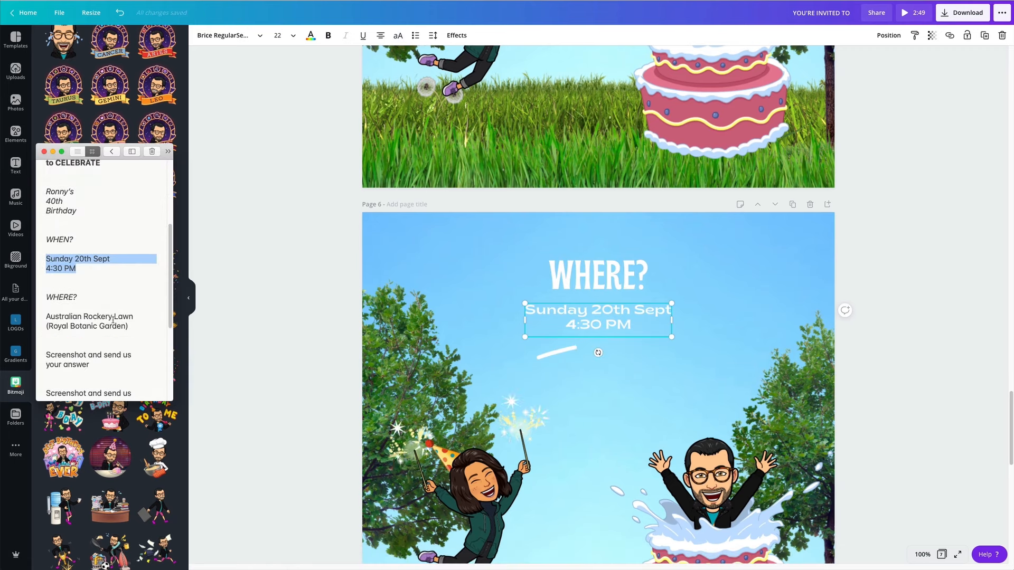
drag(127, 327, 42, 316)
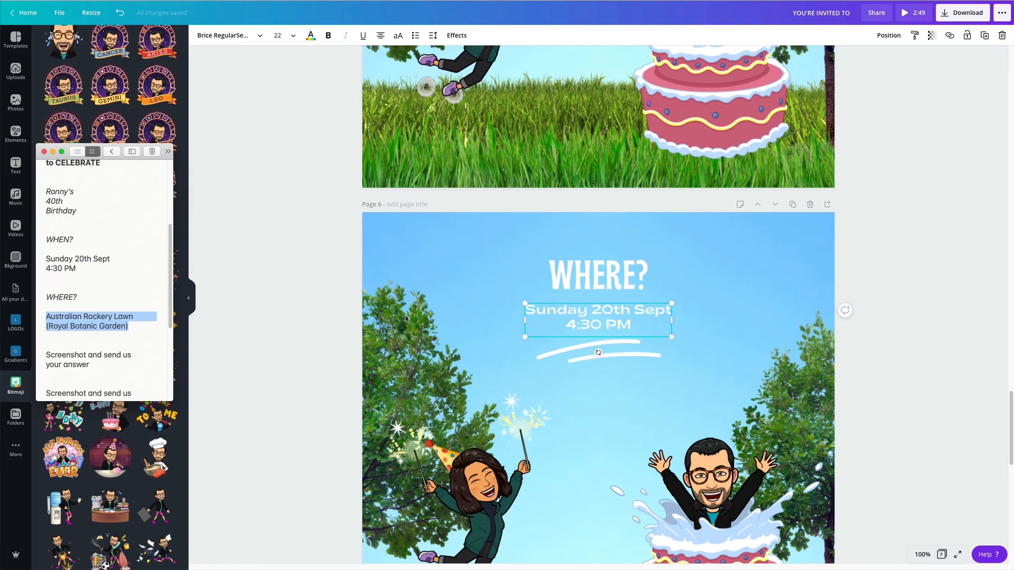
click(631, 323)
key(ctrl+a)
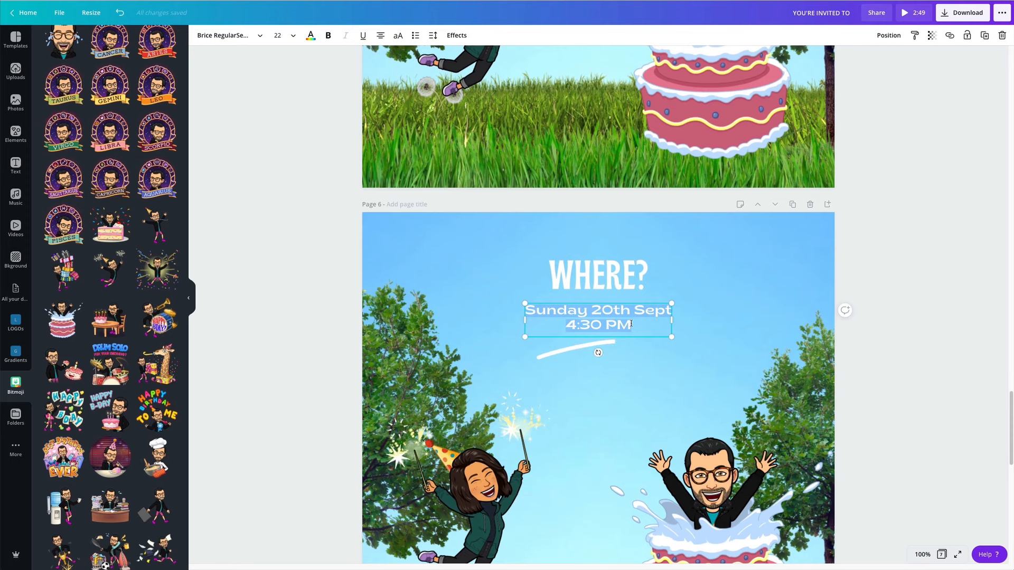
text(Australian Rockery Lawn (Royal Botanic Garden))
Delete the line sticker below the venue text and move the "WHERE?" heading and venue up near page 6's upper edge.
click(616, 351)
key(Delete)
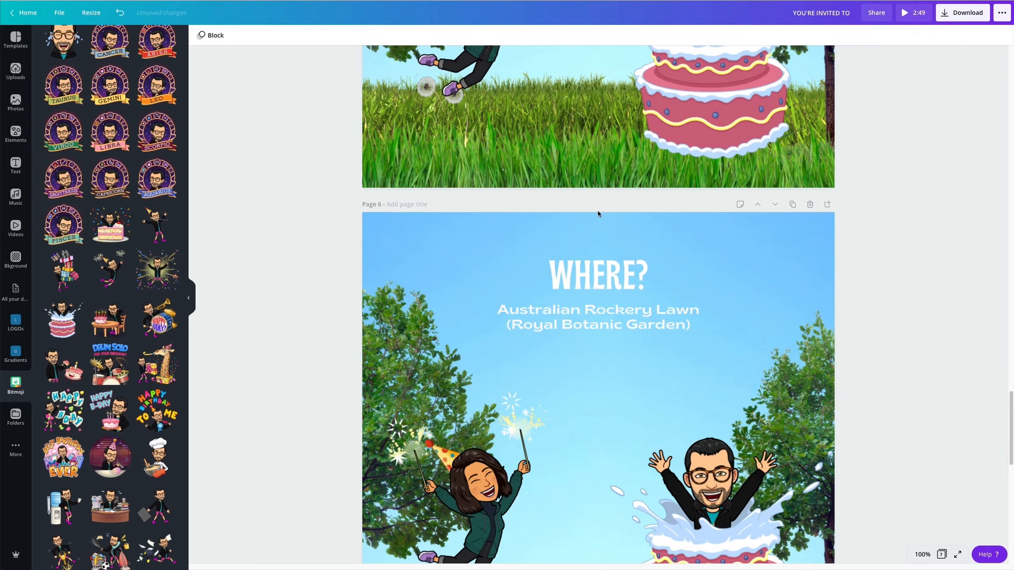
drag(600, 211, 602, 306)
drag(593, 269, 592, 239)
Delete the sparkler woman, the man in the cake and the sparkle bursts from page 6.
click(512, 483)
key(Delete)
click(693, 489)
key(Delete)
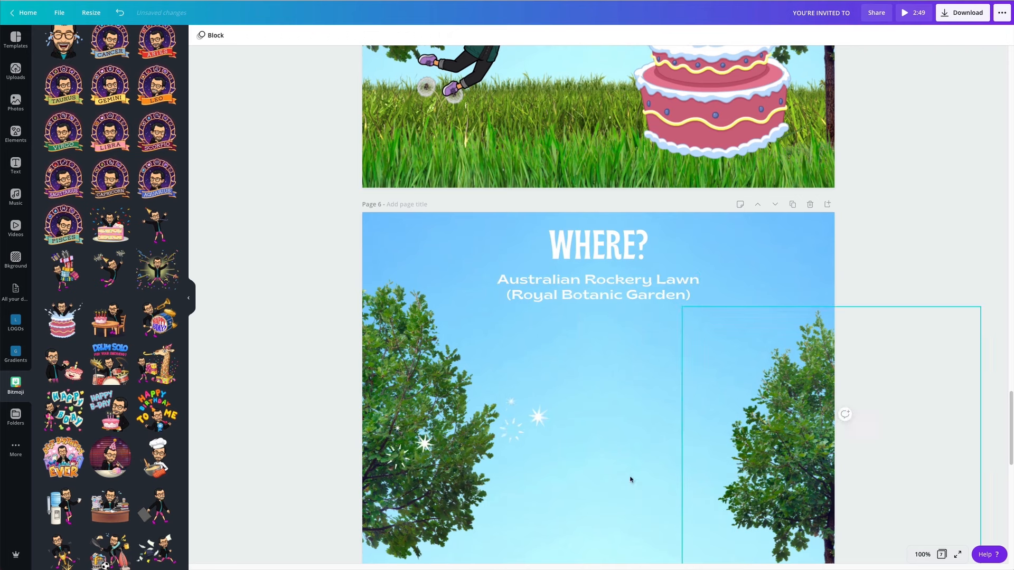
scroll(526, 250, down, 3)
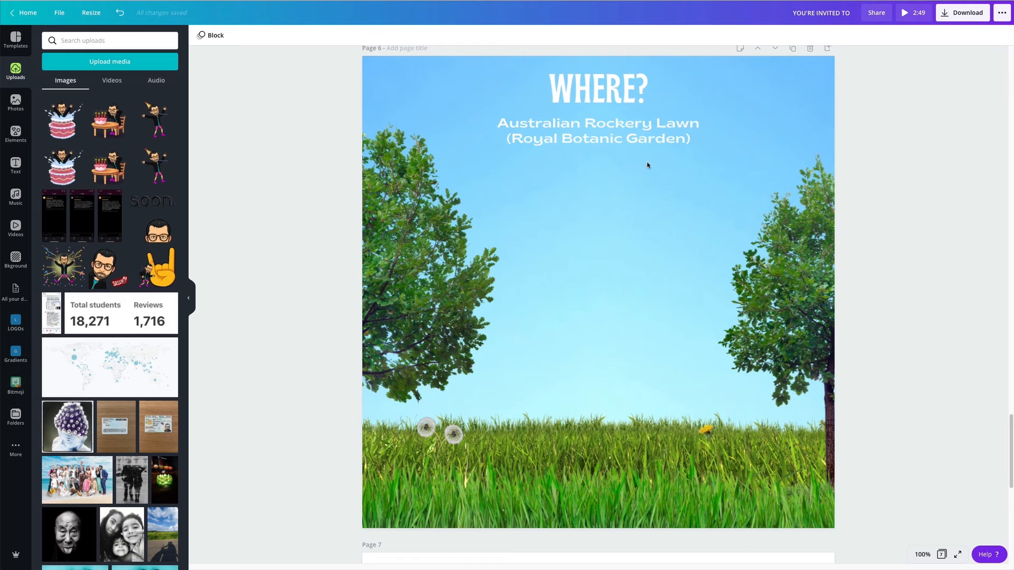
Upload the invitation's map video from the device and place it large on page 6 beneath the venue text.
click(101, 64)
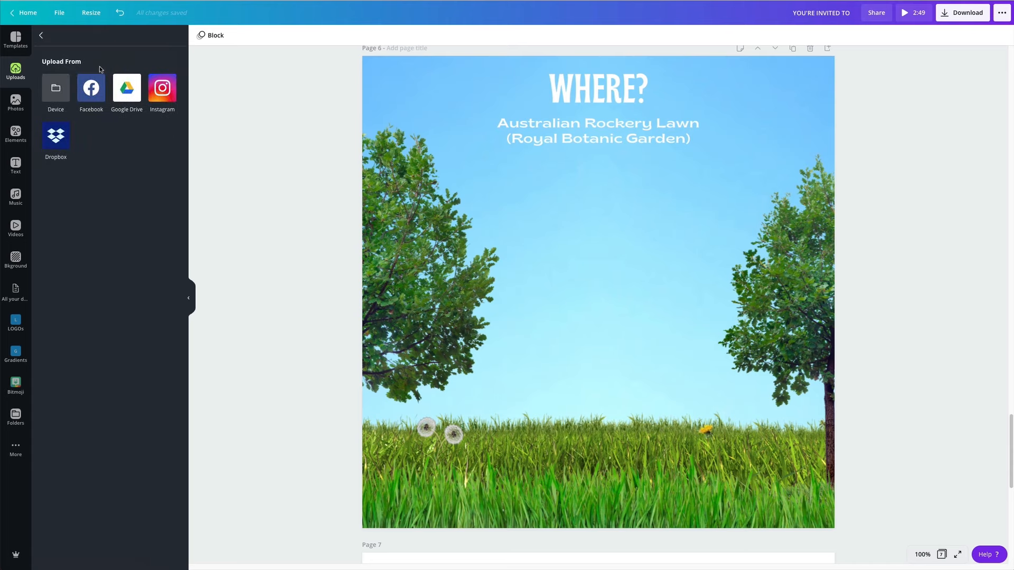
click(62, 88)
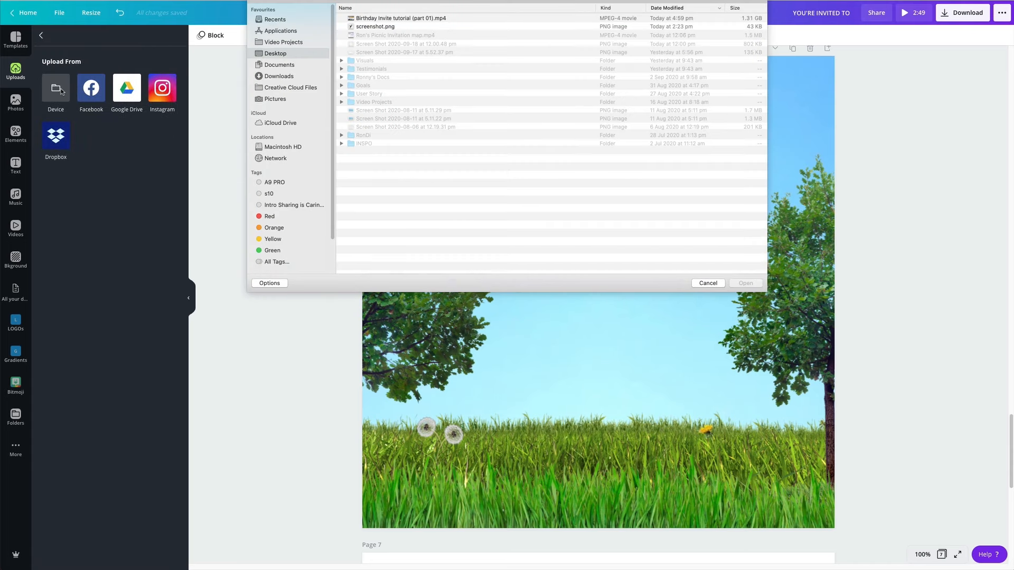
double_click(371, 18)
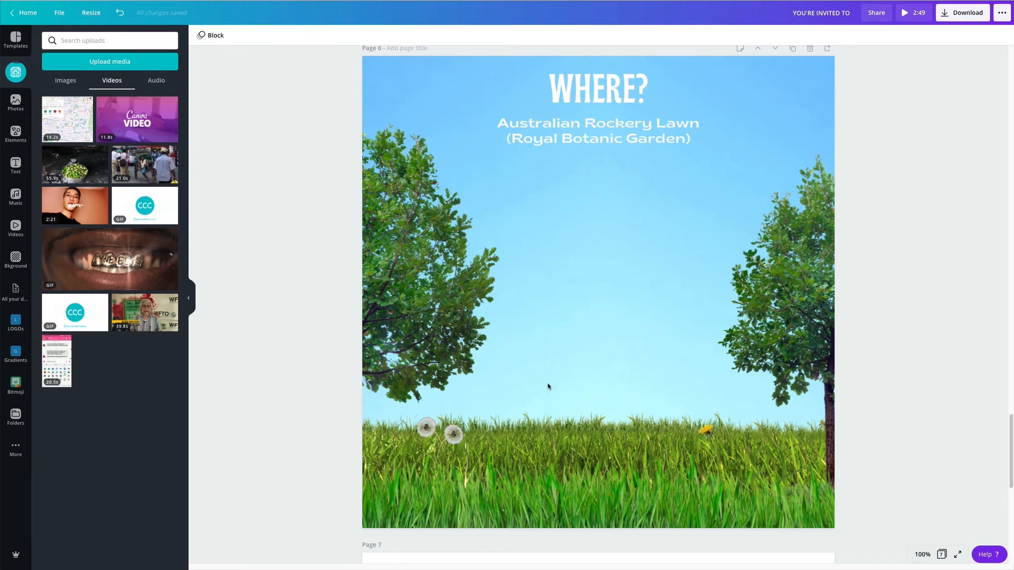
drag(620, 284, 625, 294)
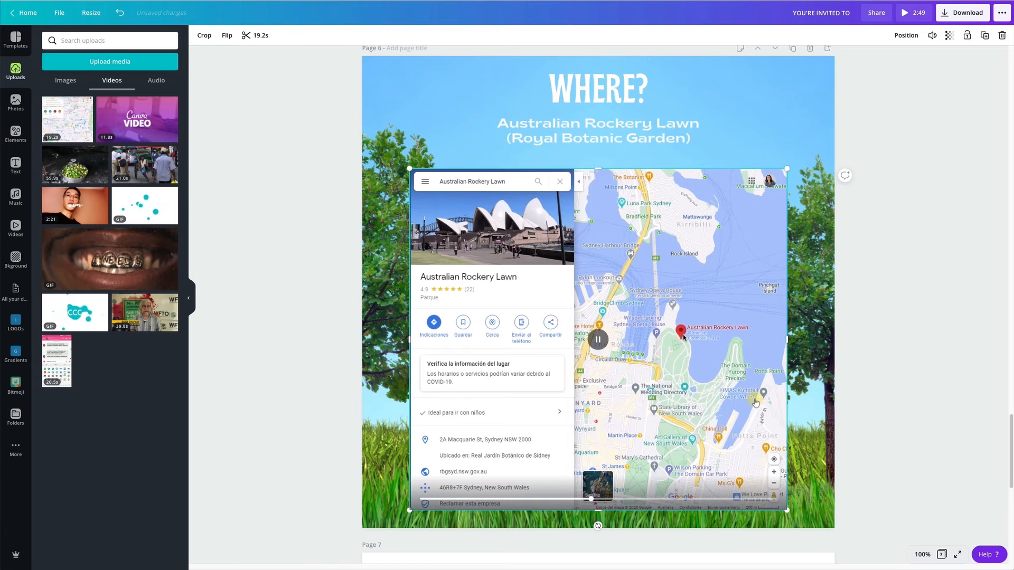
Duplicate page 6 and delete the map video from the new page 7.
scroll(693, 164, up, 1)
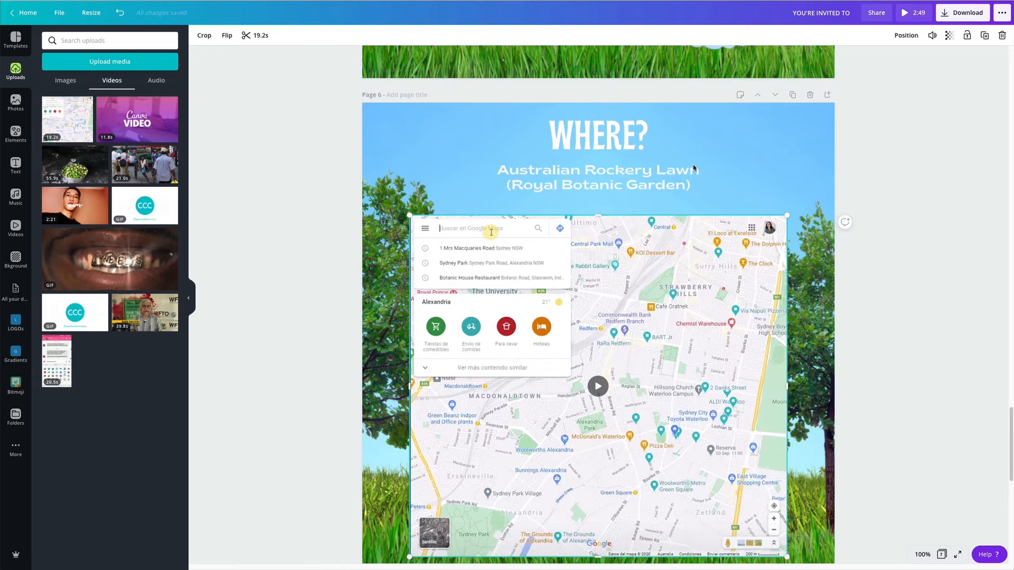
click(792, 97)
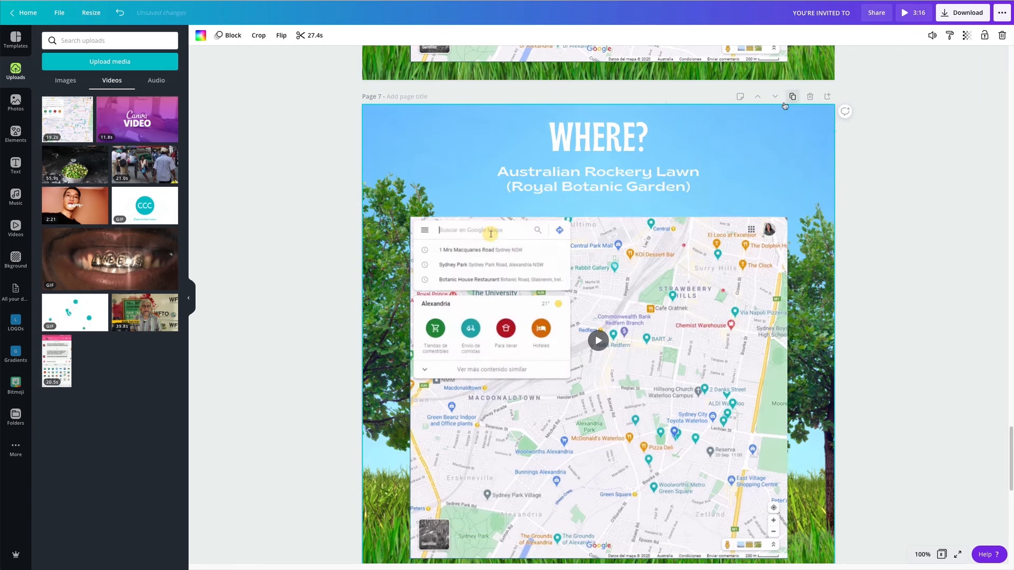
key(Delete)
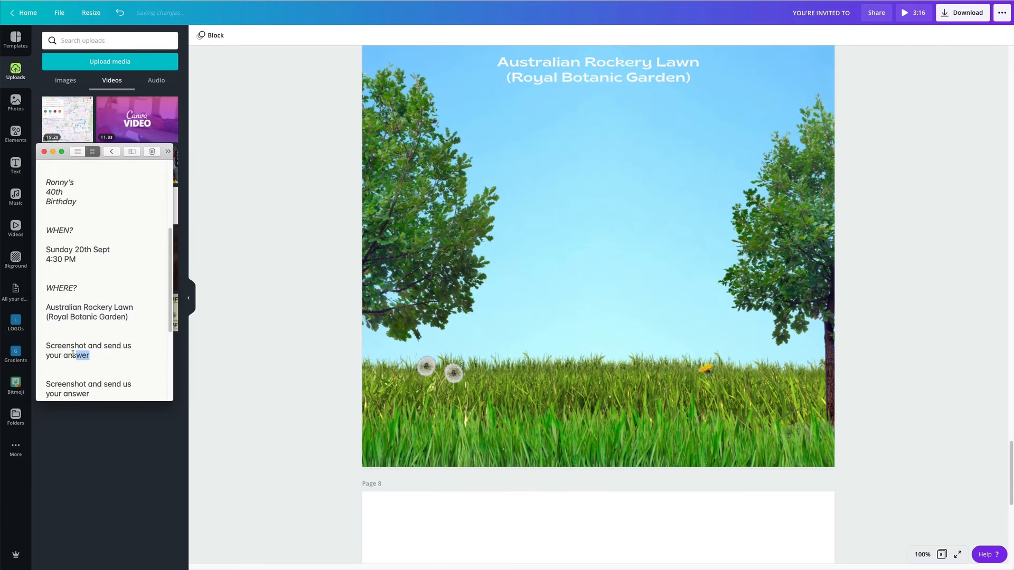
Delete the venue text on page 7, move the heading lower and replace it with "SCREENSHOT AND SEND US YOUR ANSWER" from the notes.
drag(79, 356, 48, 349)
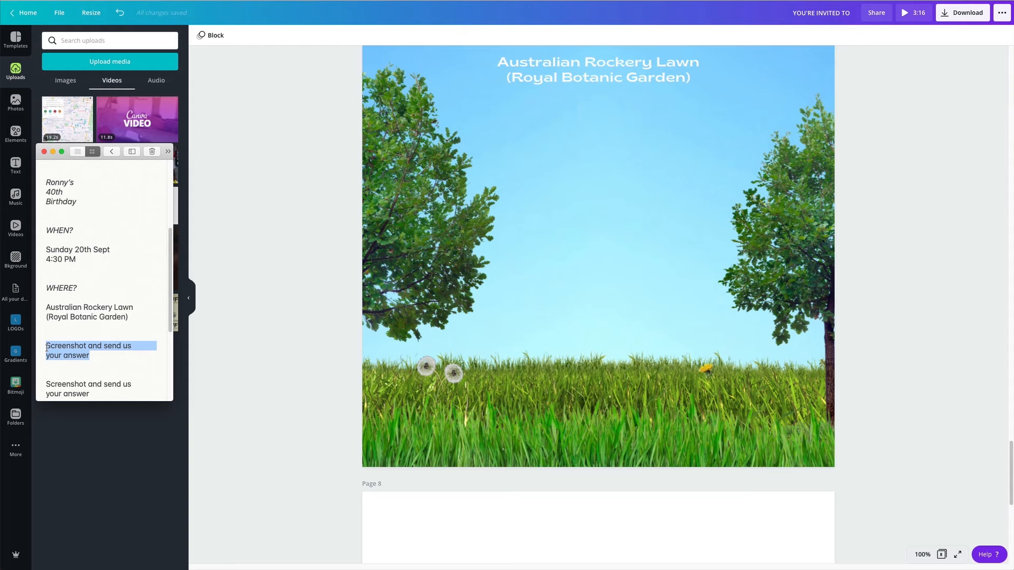
scroll(597, 351, up, 2)
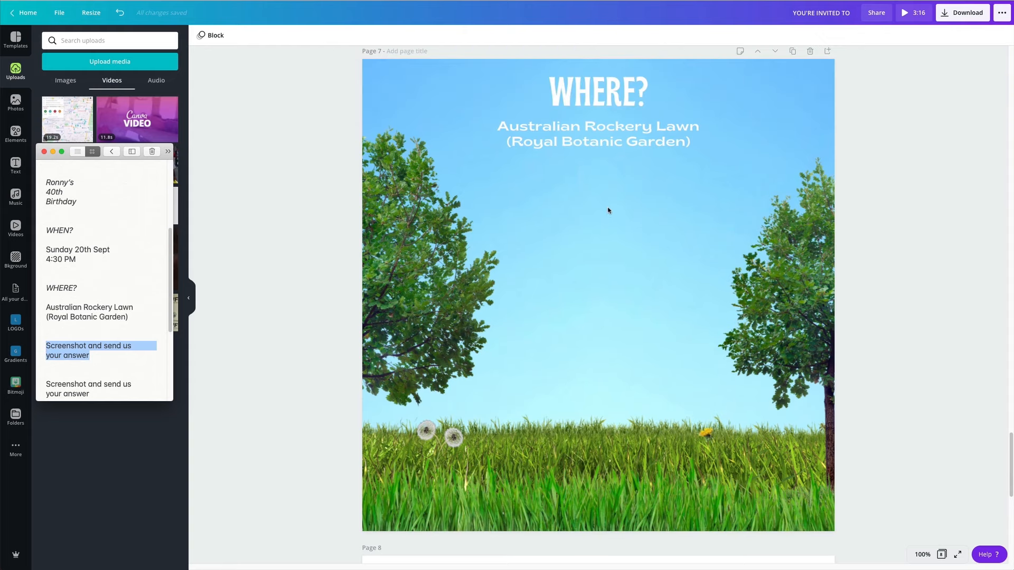
click(589, 146)
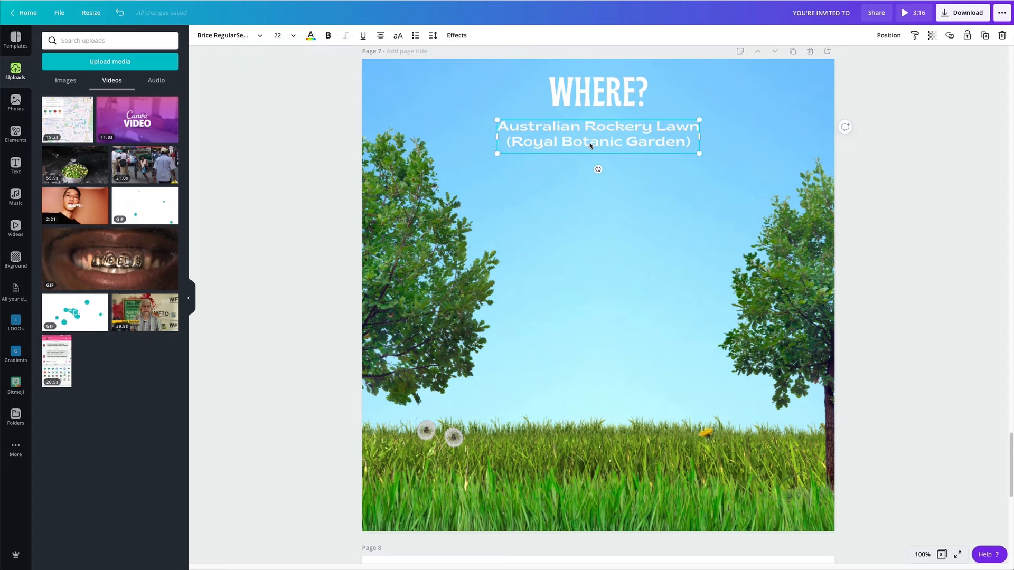
key(Delete)
drag(587, 96, 587, 157)
double_click(587, 156)
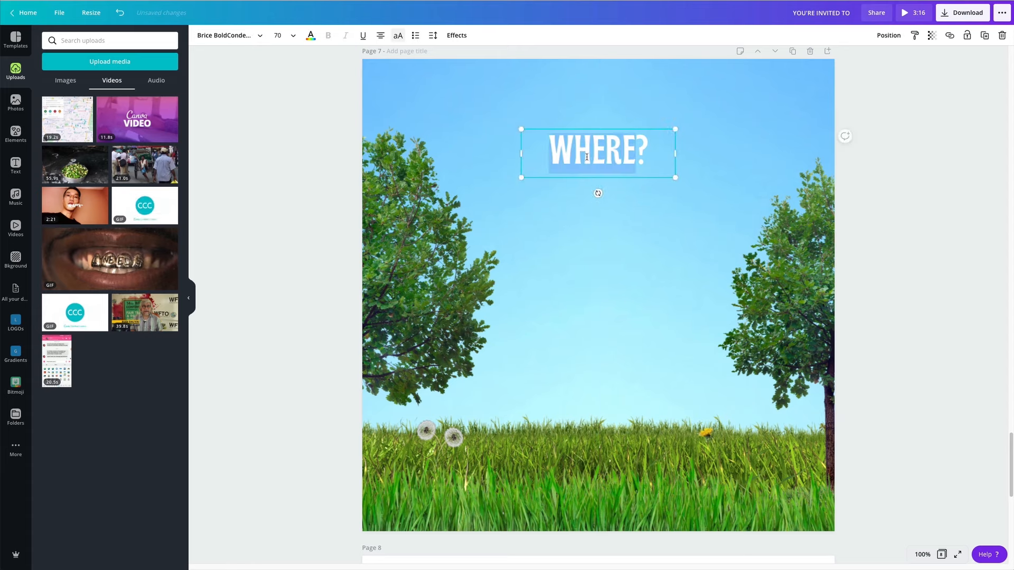
text(SCREENSHOT AND SEND US YOUR ANSWER)
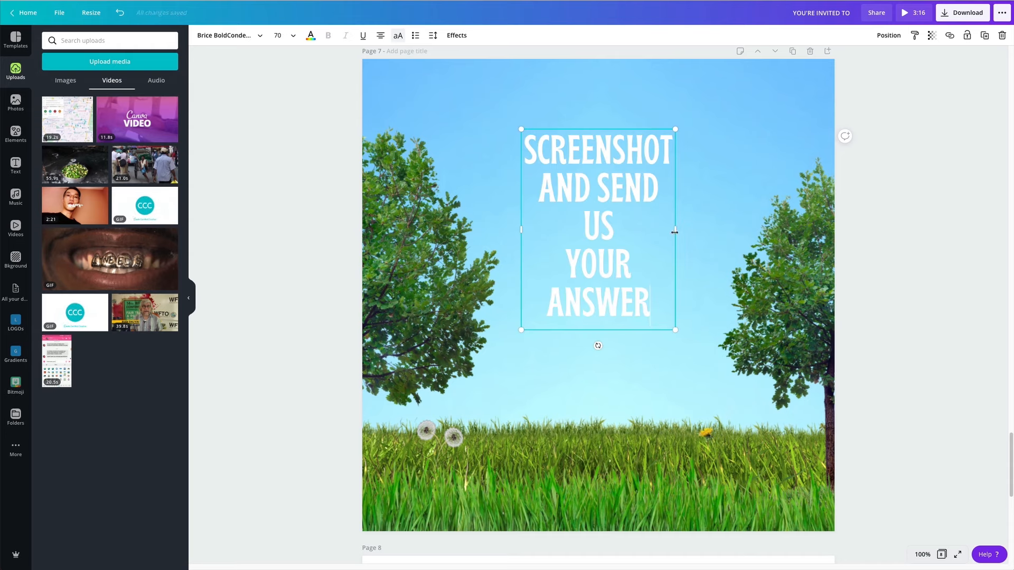
Widen the page 7 heading to fit on three lines, centre it horizontally and place it in the upper part of the sky.
drag(674, 231, 763, 233)
click(886, 204)
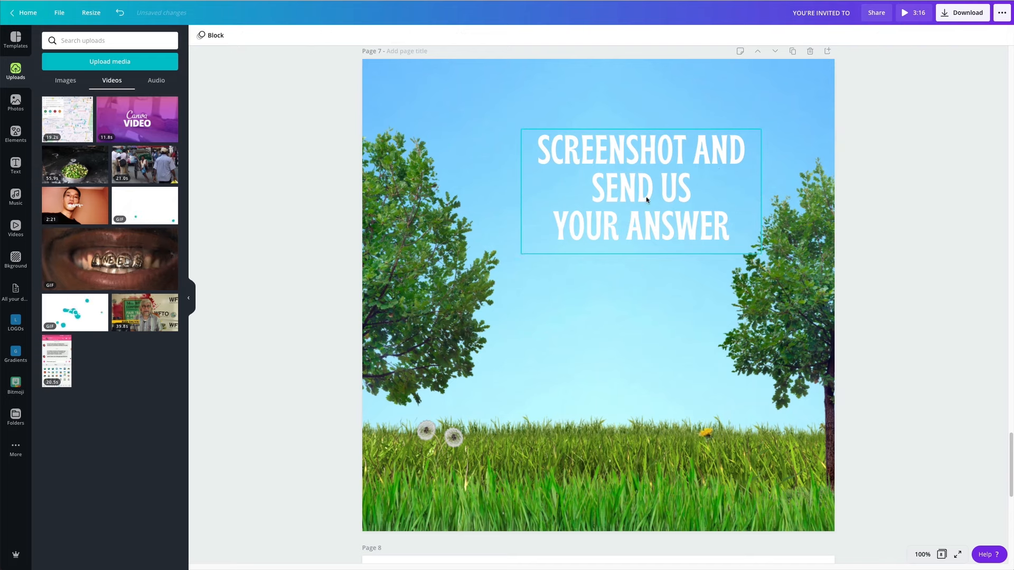
click(646, 199)
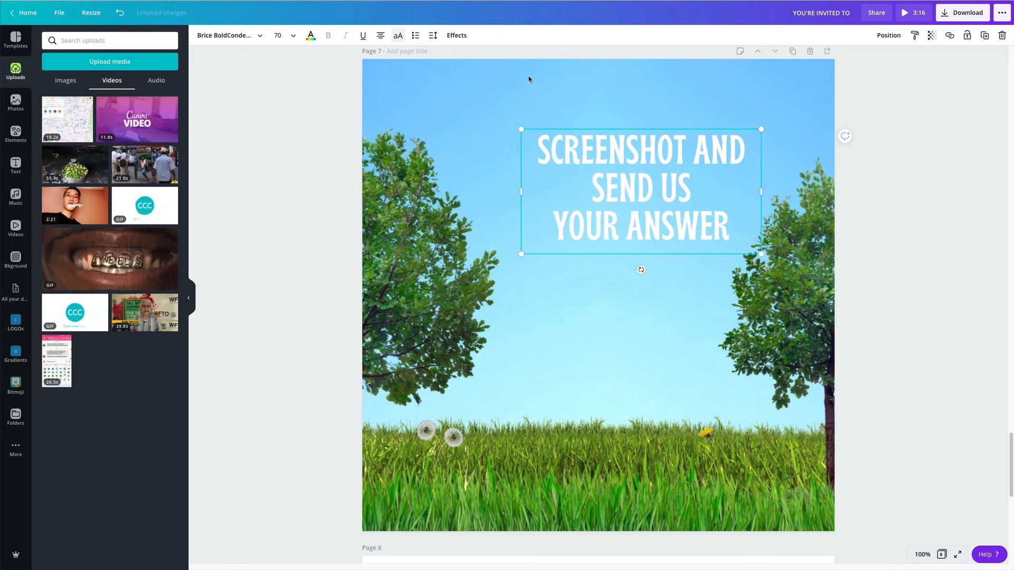
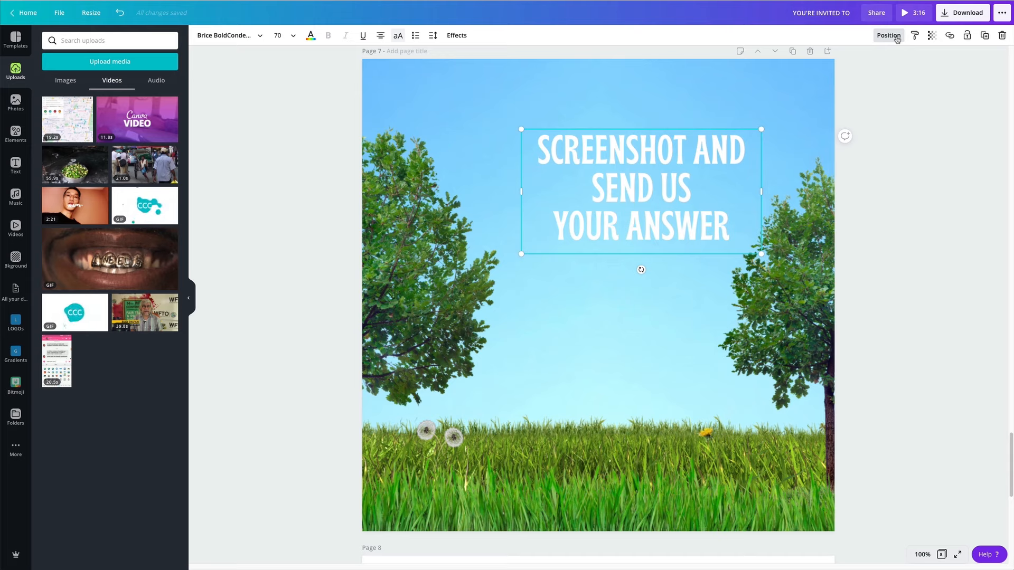
click(897, 38)
click(783, 116)
click(851, 115)
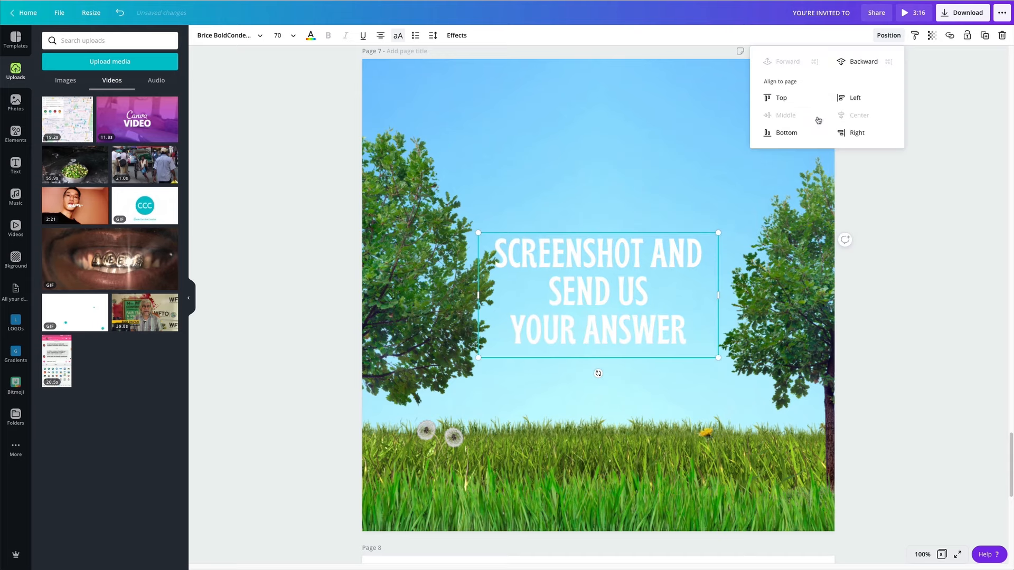
drag(573, 242, 580, 135)
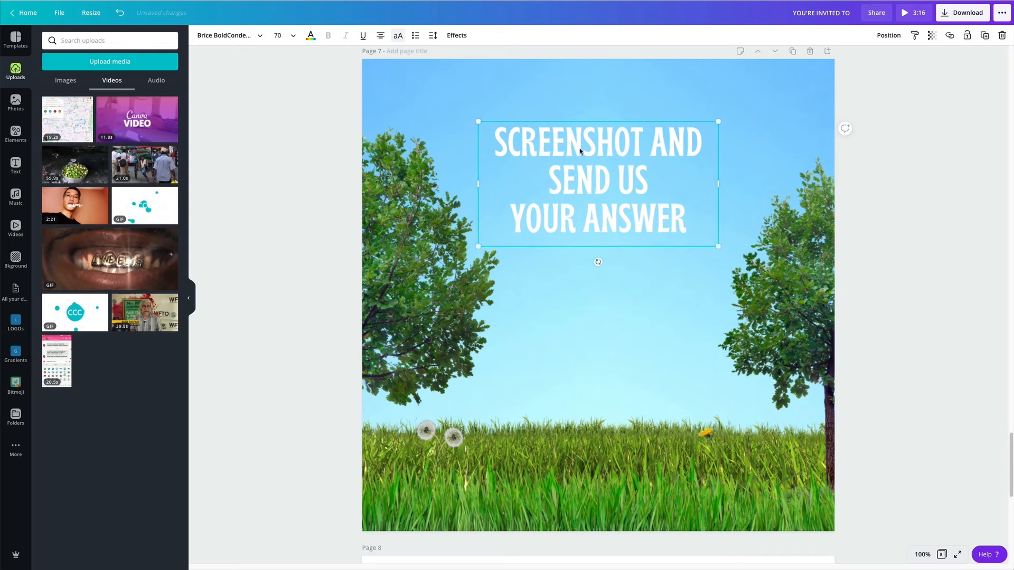
click(616, 272)
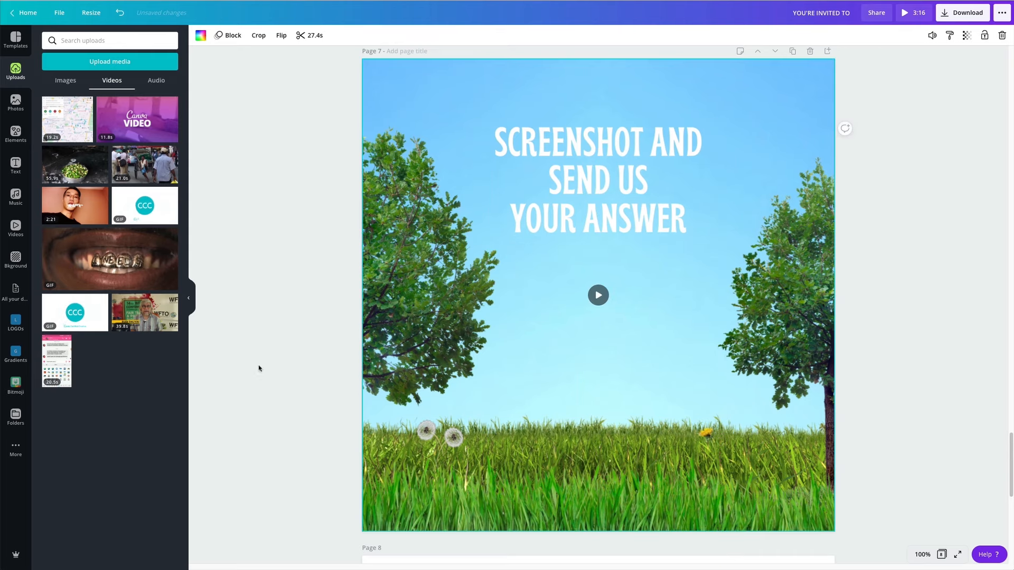
Add the Bitmoji of the man bursting through torn paper to page 7 and move it down onto the grass beneath the heading.
click(15, 388)
scroll(96, 343, down, 5)
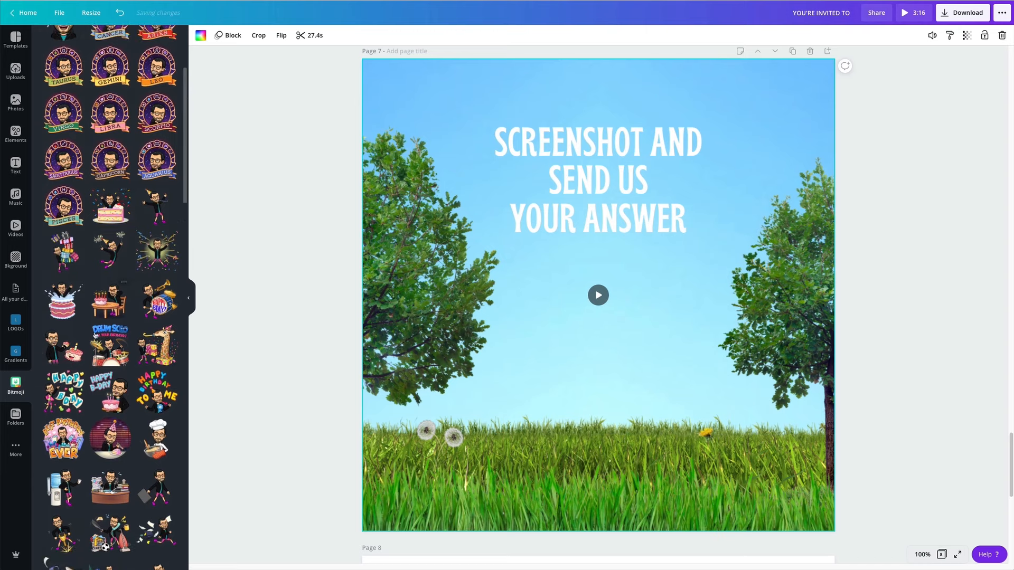
scroll(98, 348, down, 10)
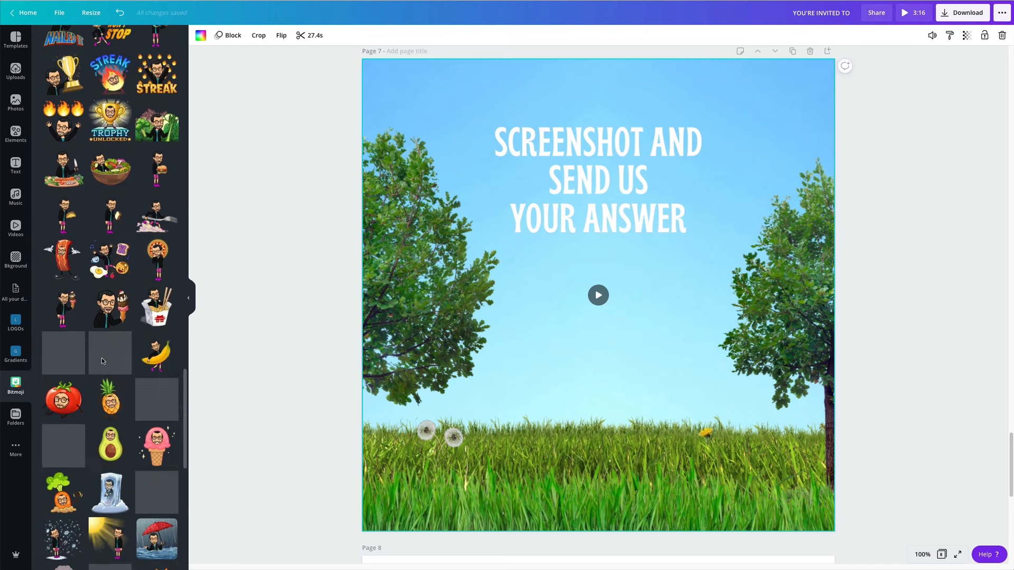
scroll(98, 354, down, 7)
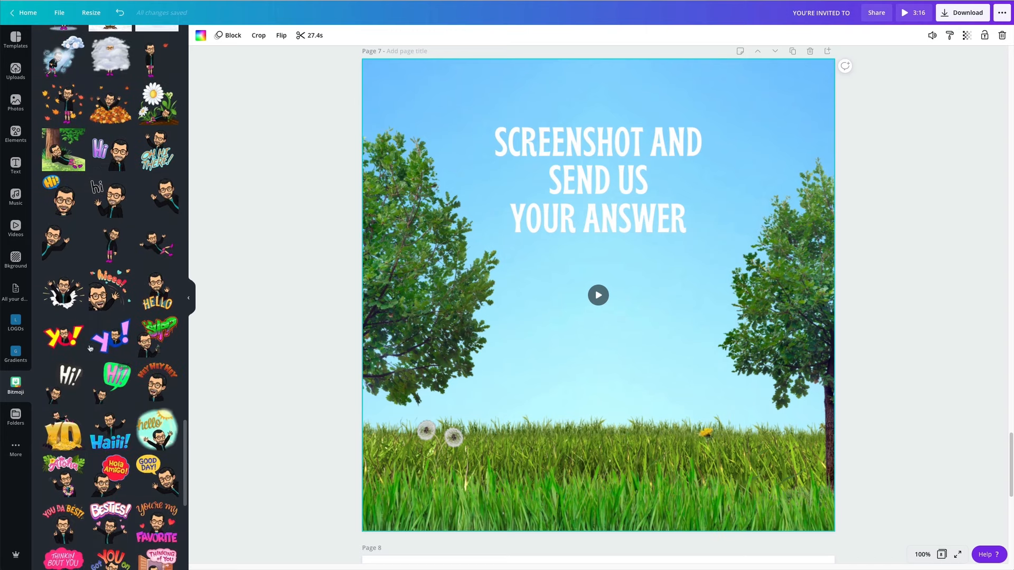
click(51, 293)
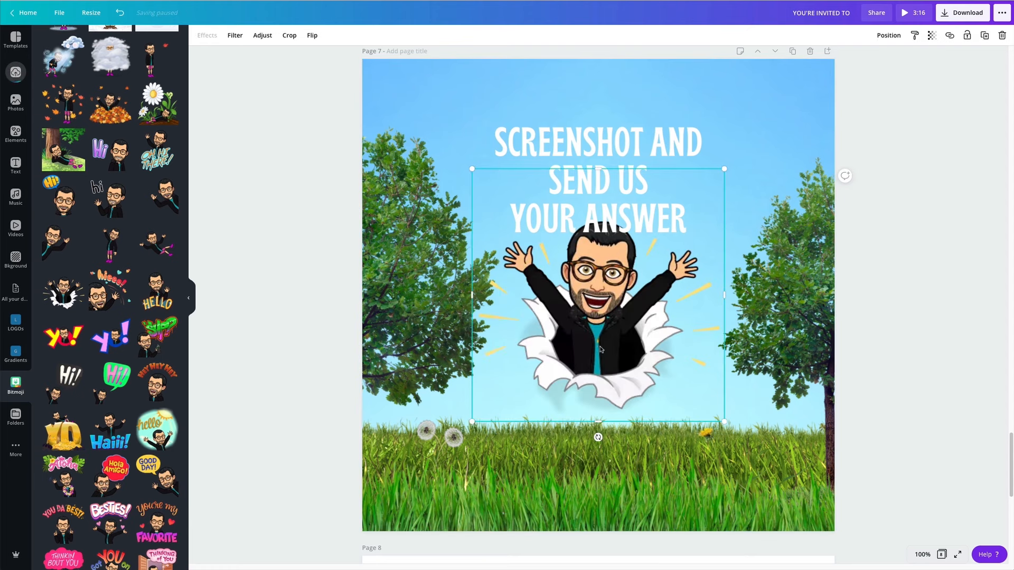
drag(601, 348, 602, 428)
click(960, 292)
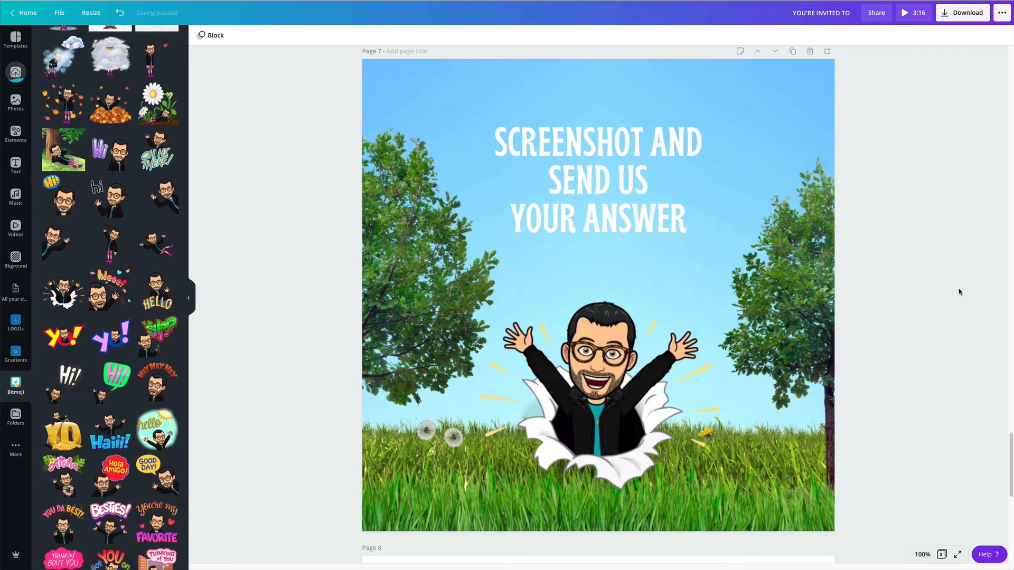
Change "US" to "ME" in the page 7 heading so it reads "SCREENSHOT AND SEND ME YOUR ANSWER".
click(629, 180)
double_click(629, 180)
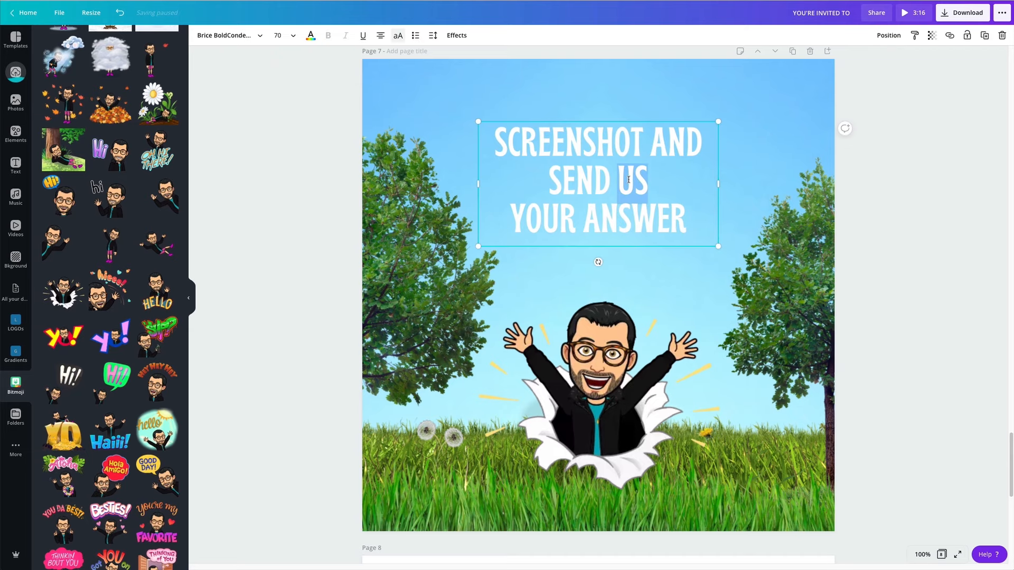
text(ME)
click(925, 94)
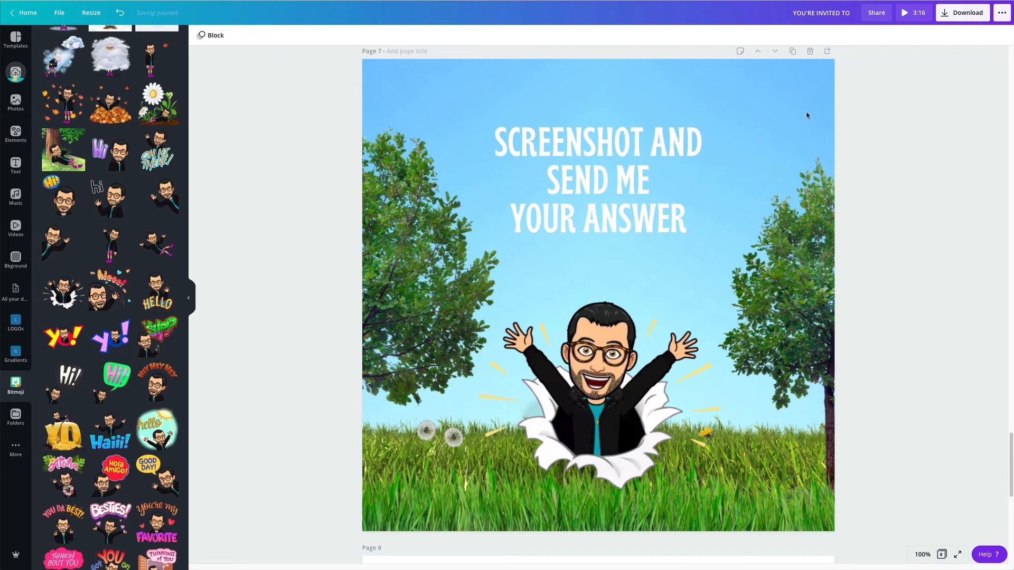
Duplicate page 7 and delete the torn-paper Bitmoji from the new page 8.
scroll(791, 55, down, 3)
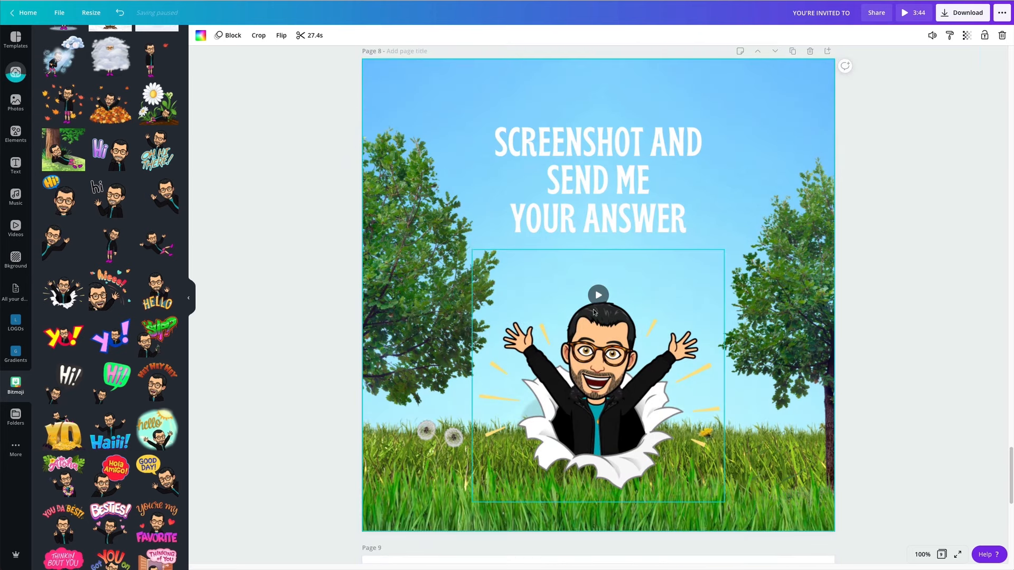
click(607, 395)
key(Delete)
Look up the wording for the reply page in the invitation notes.
click(599, 233)
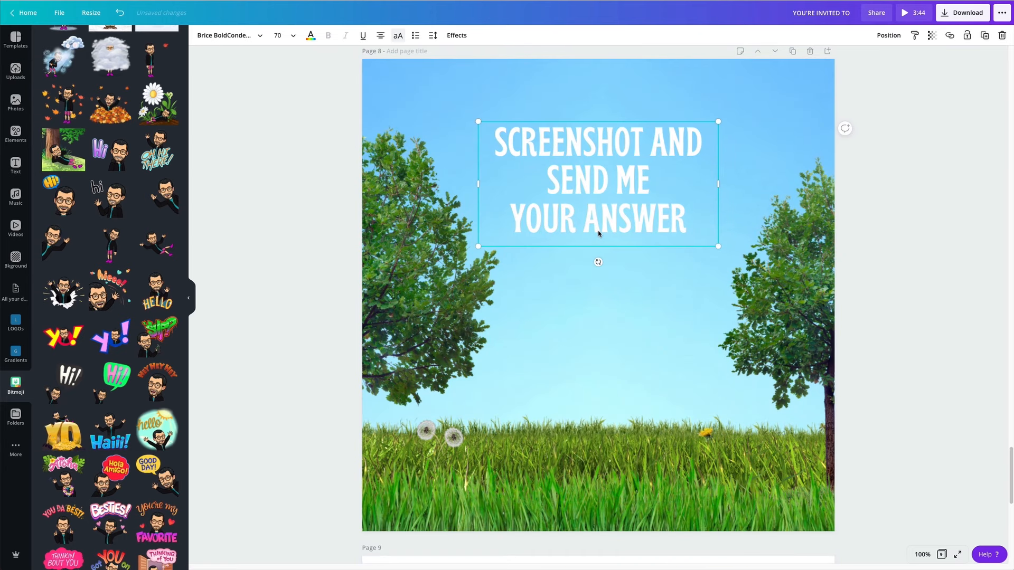
mouse_move(298, 568)
click(433, 553)
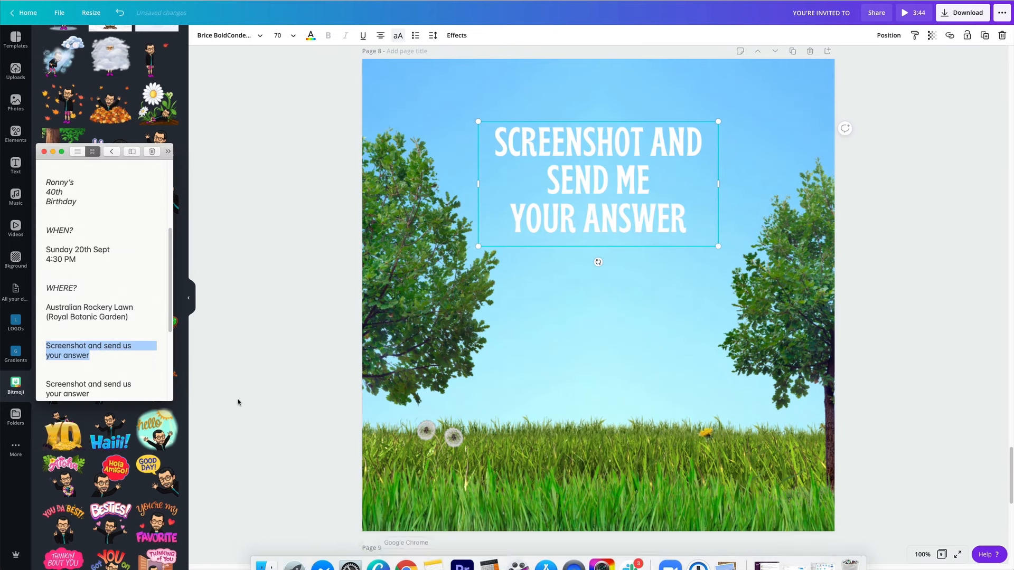
scroll(96, 351, down, 2)
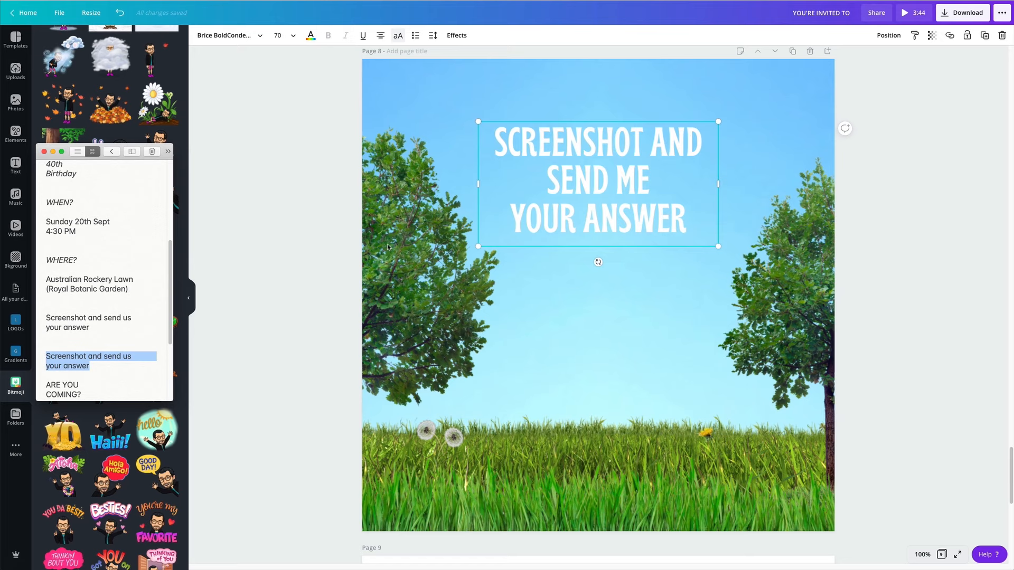
double_click(541, 234)
click(769, 151)
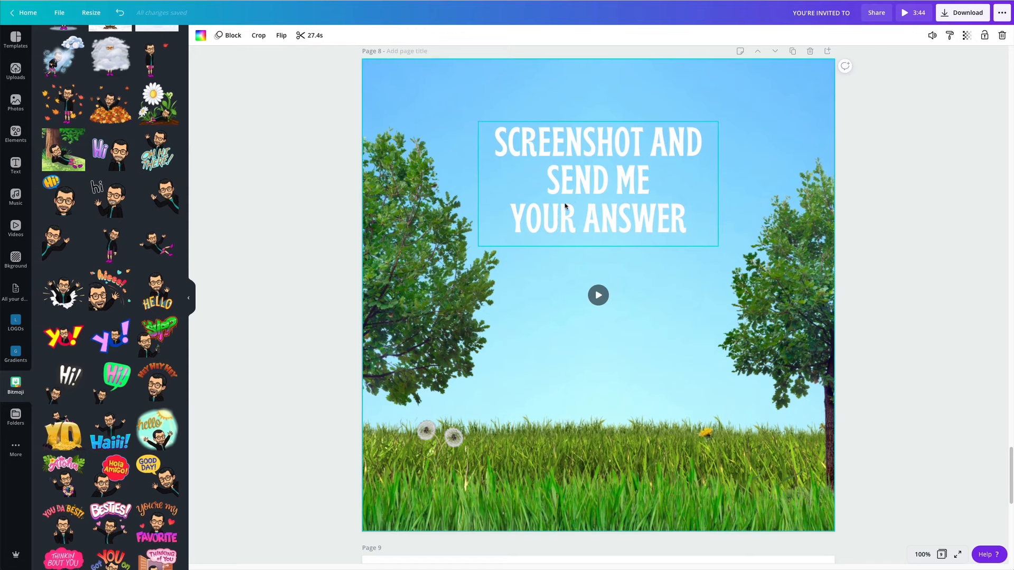
Copy the text style of the page 6 venue text "Australian Rockery Lawn (Royal Botanic Garden)" onto the page 8 heading.
scroll(586, 187, up, 15)
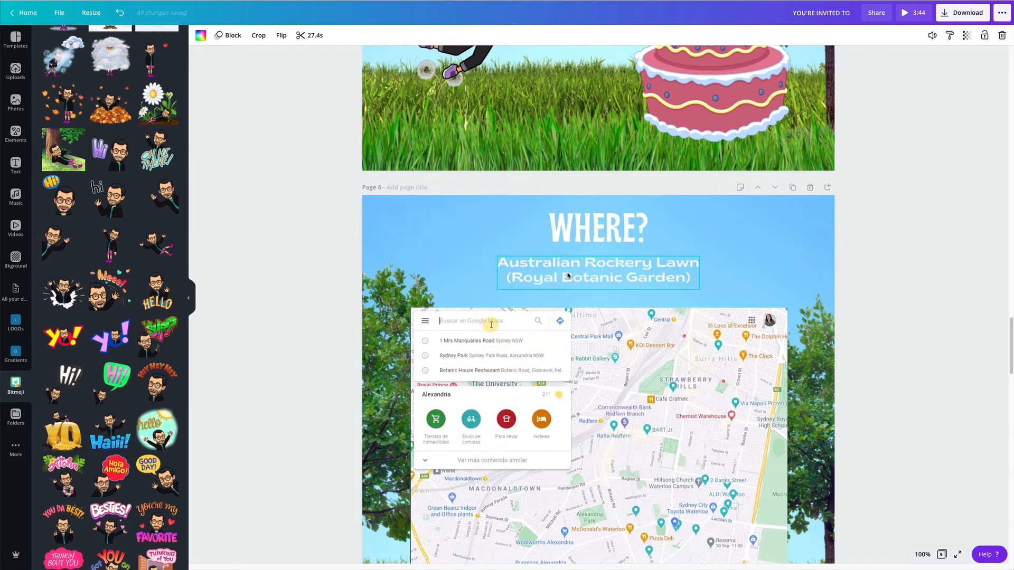
scroll(568, 276, up, 5)
click(584, 83)
scroll(628, 278, down, 4)
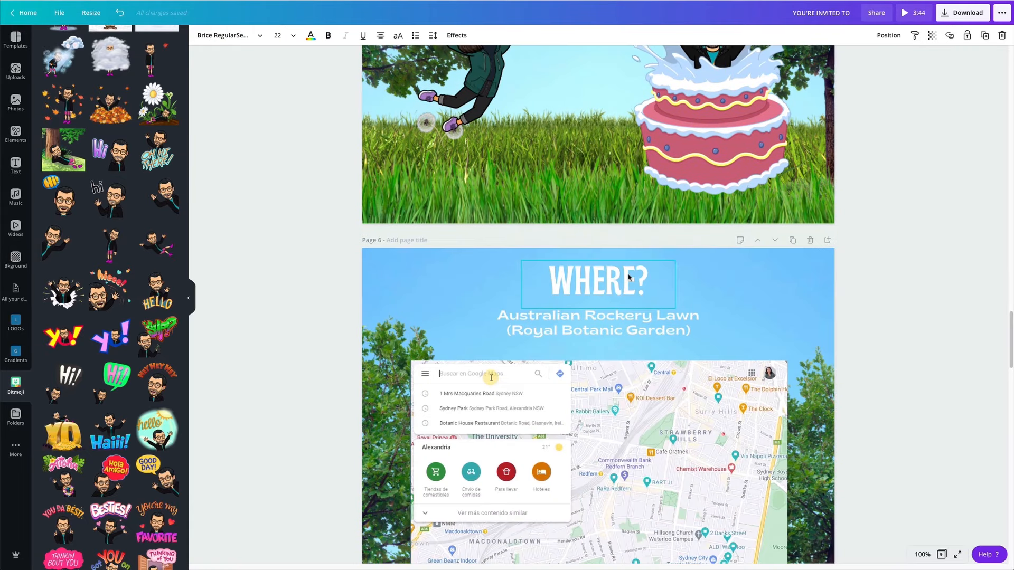
scroll(629, 278, down, 20)
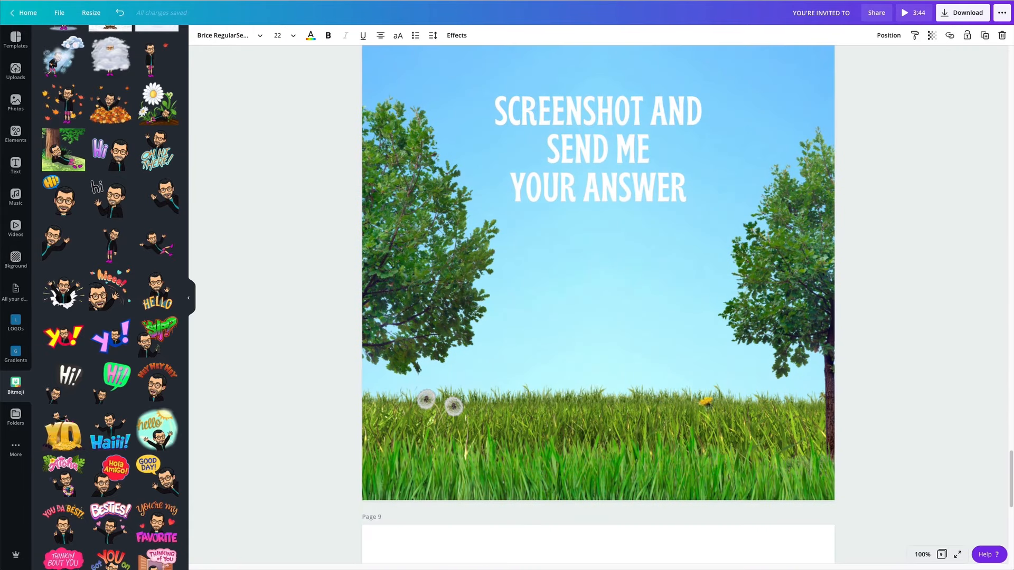
click(584, 132)
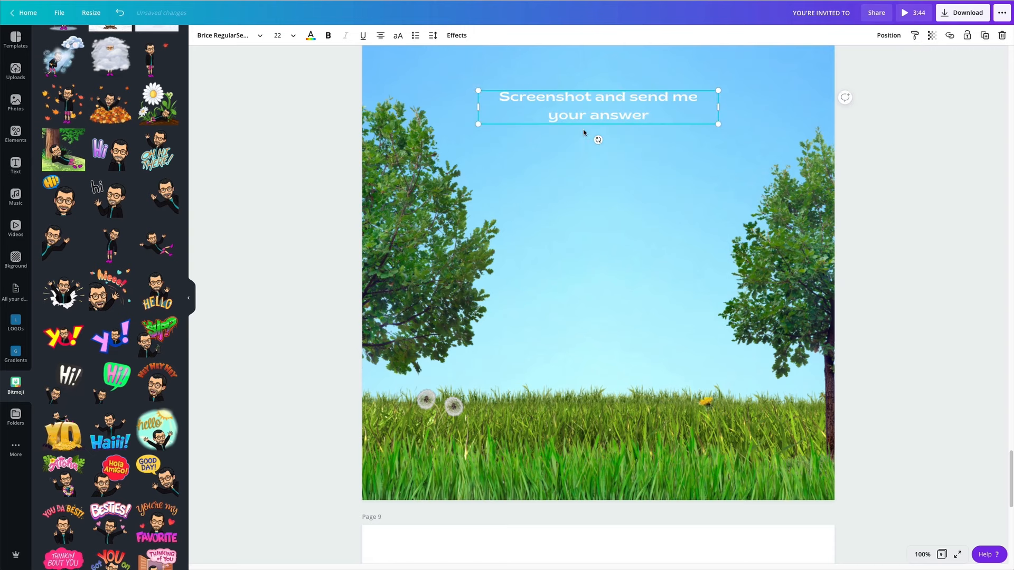
Centre the restyled "Screenshot and send me your answer" text on page 8 and make it semi-transparent.
scroll(585, 155, up, 3)
drag(606, 199, 606, 196)
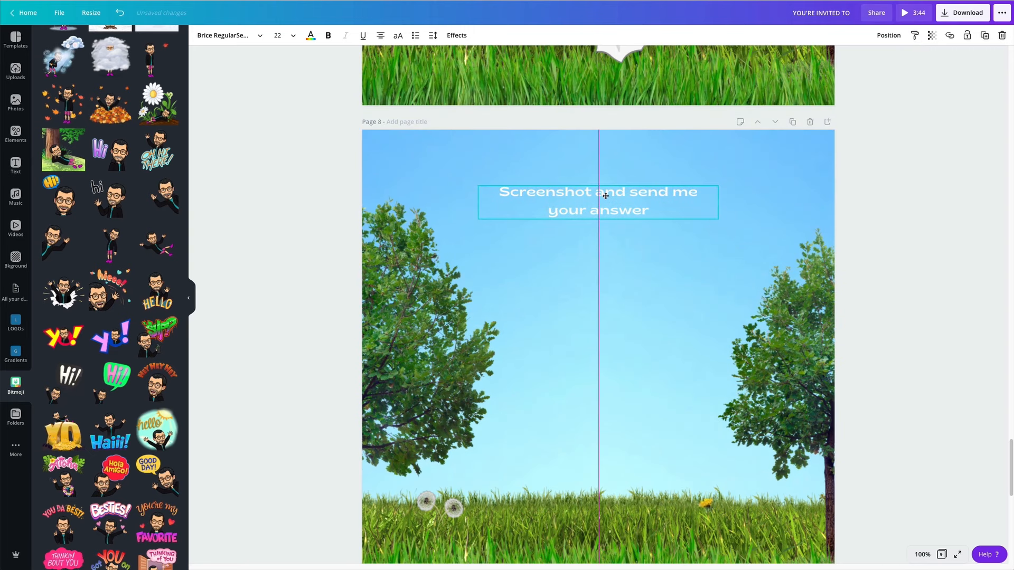
click(932, 37)
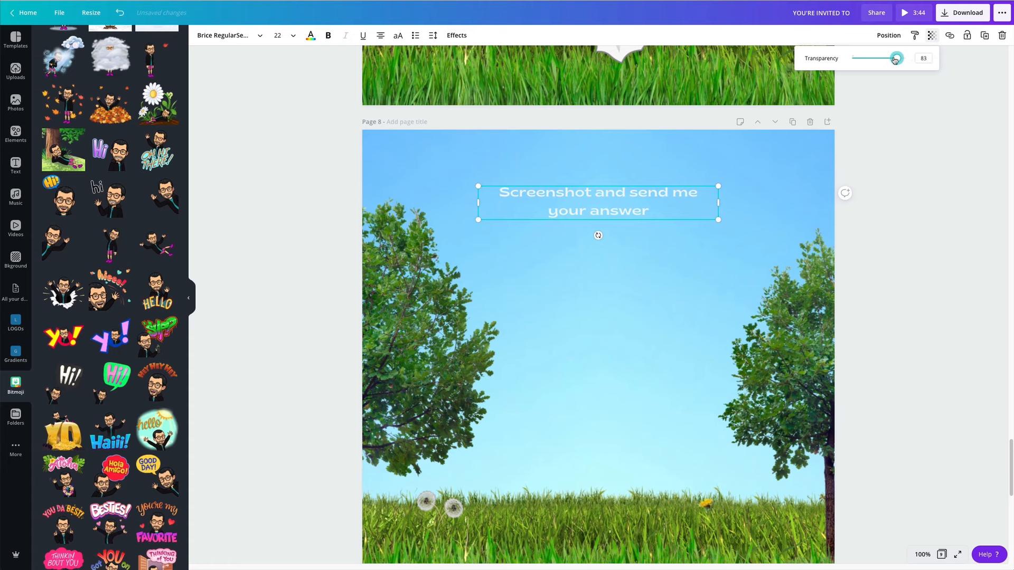
click(903, 190)
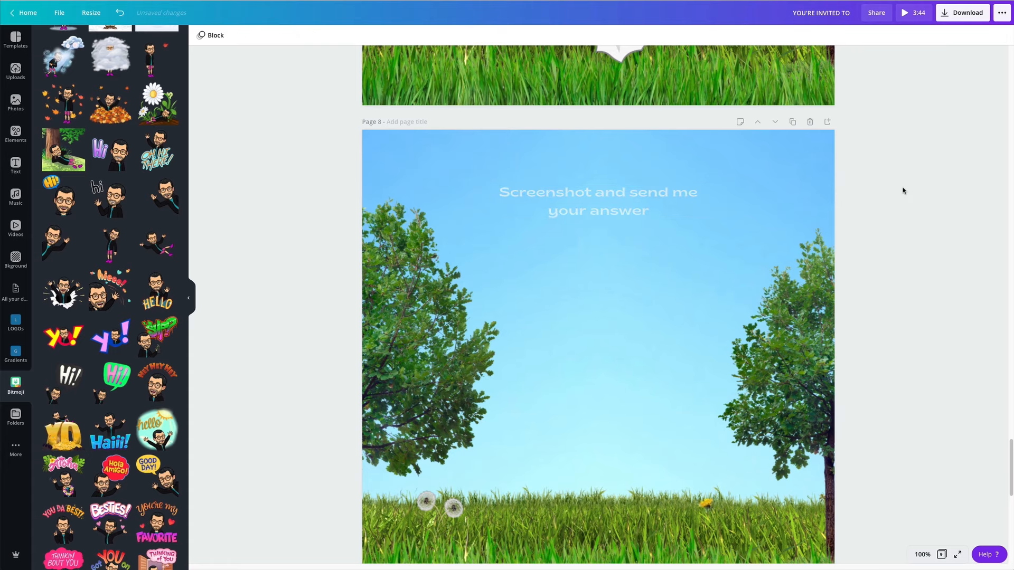
Search the elements library for "yes stickers".
scroll(462, 301, down, 1)
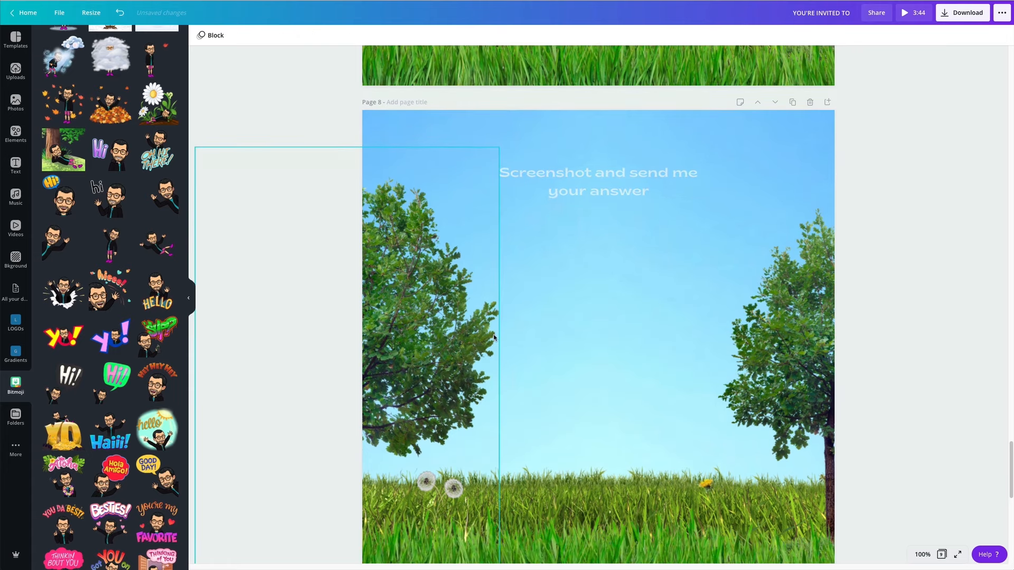
scroll(494, 337, down, 1)
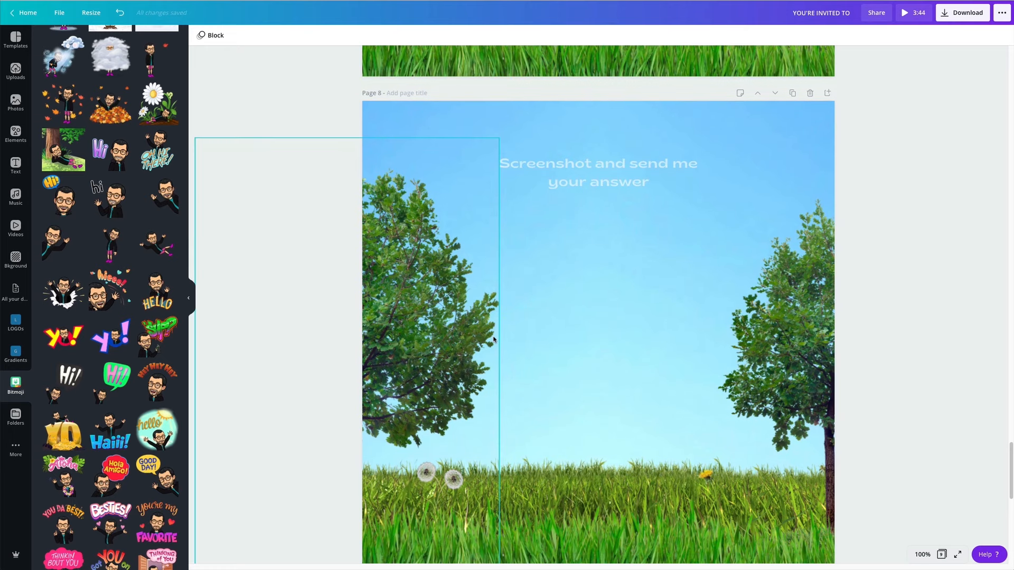
scroll(494, 341, down, 1)
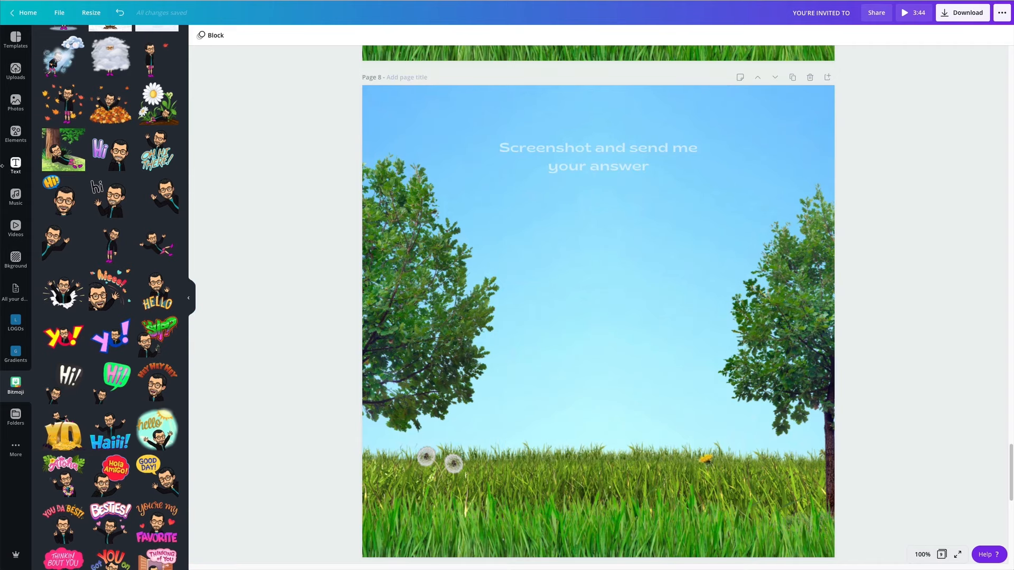
click(12, 75)
click(16, 133)
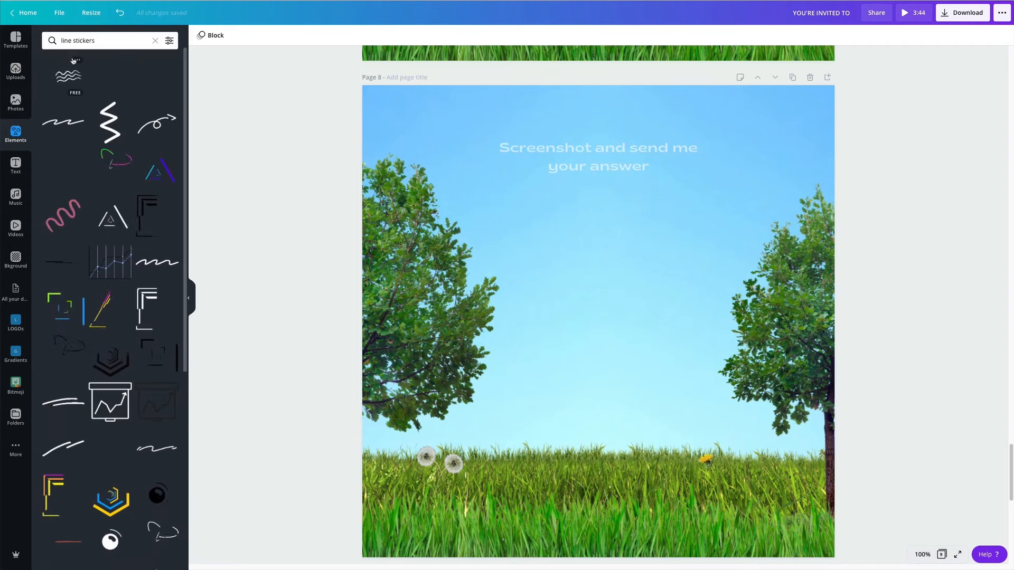
double_click(62, 41)
text(ye)
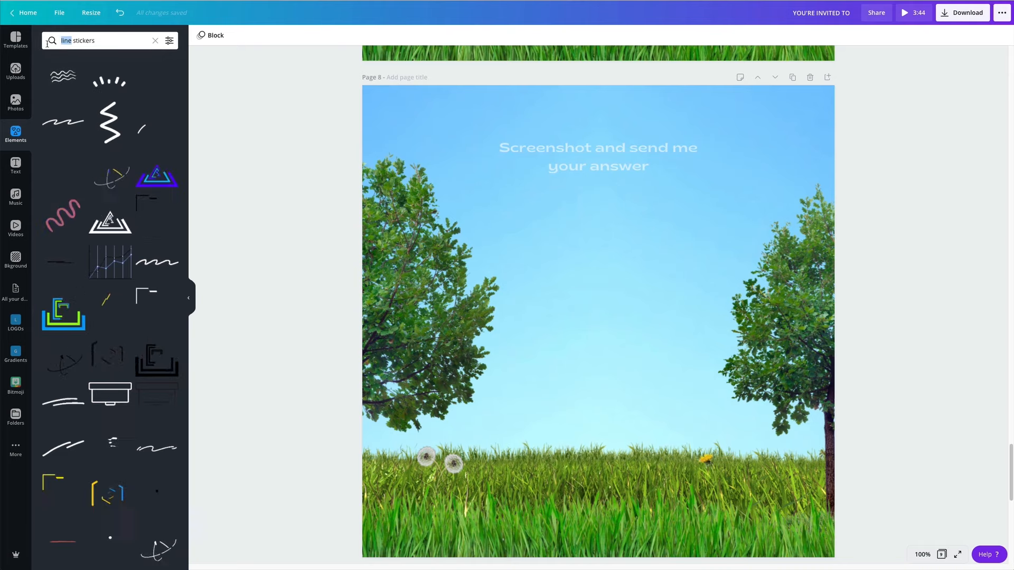
text(s)
key(Return)
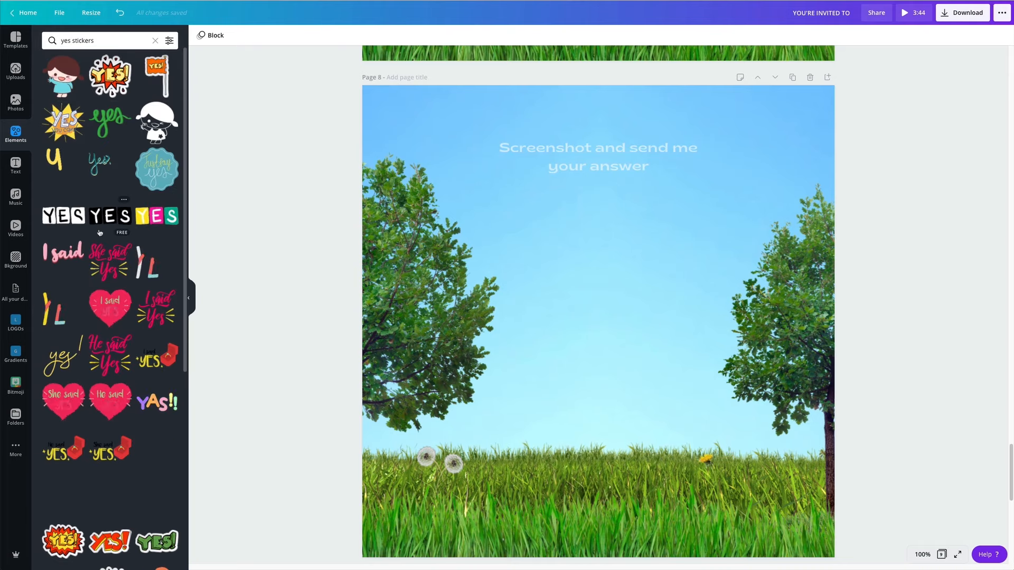
Add the black-and-white block-letter YES sticker to page 8, shrink it and centre it beneath the screenshot message.
click(113, 216)
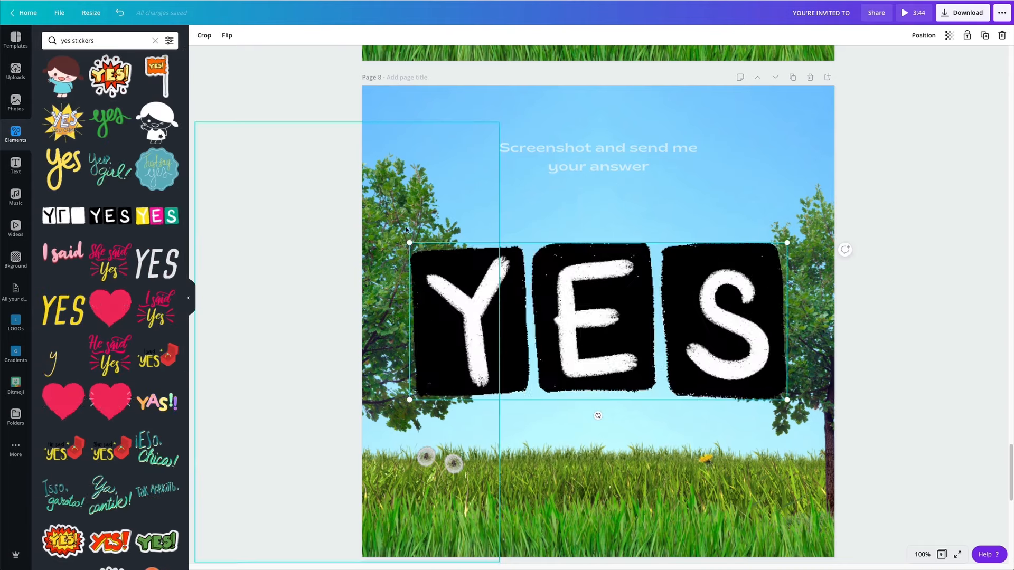
drag(410, 243, 564, 307)
drag(655, 352, 578, 242)
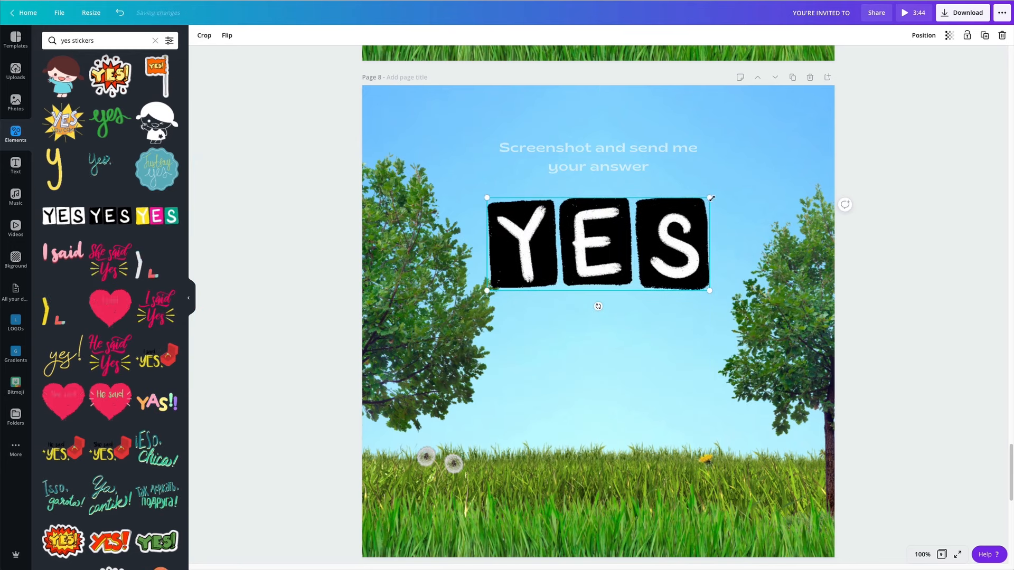
Add the Bitmoji of the woman in a party hat to page 8 and stand her on the grass at the left.
click(694, 416)
click(707, 390)
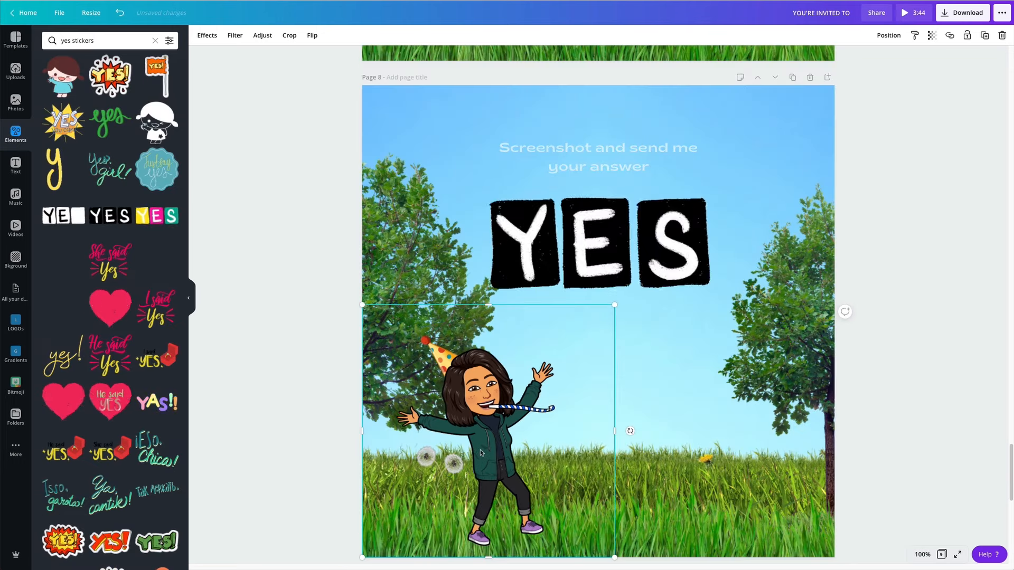
drag(484, 471, 482, 447)
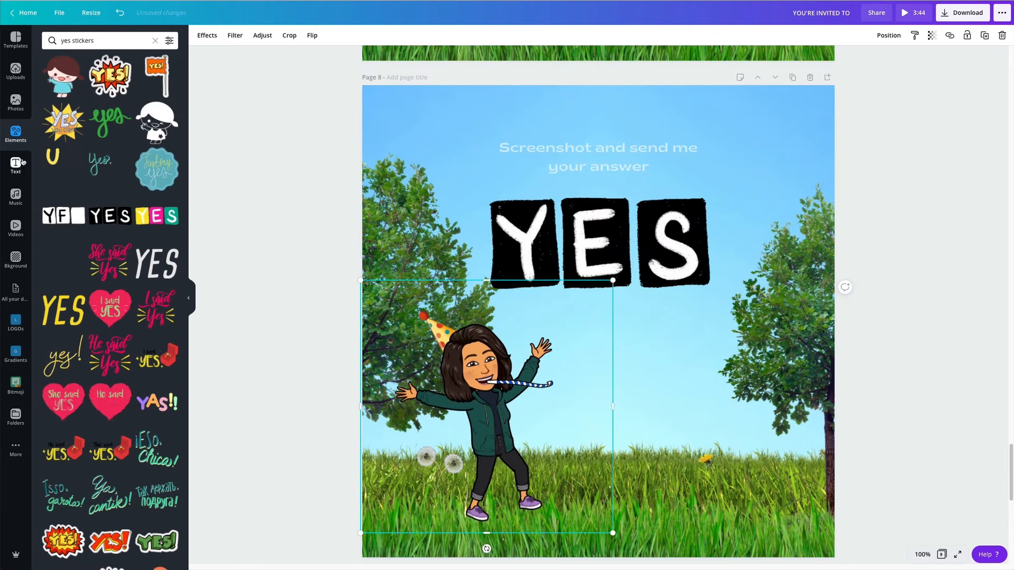
Add the sparkling dancing-man Bitmoji to page 8 and stand him on the grass opposite the woman.
click(16, 385)
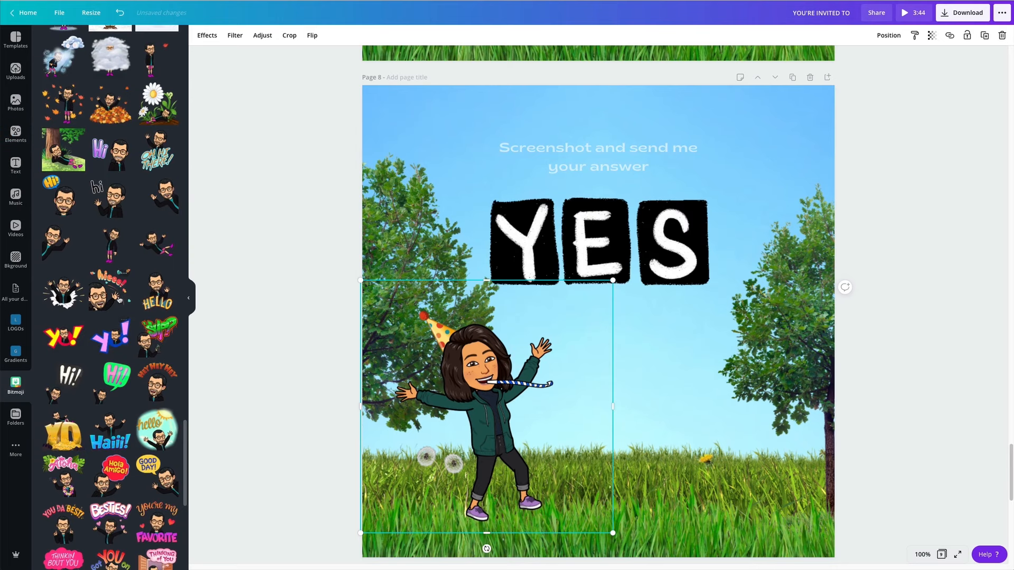
scroll(120, 300, down, 15)
click(157, 230)
drag(621, 351, 737, 427)
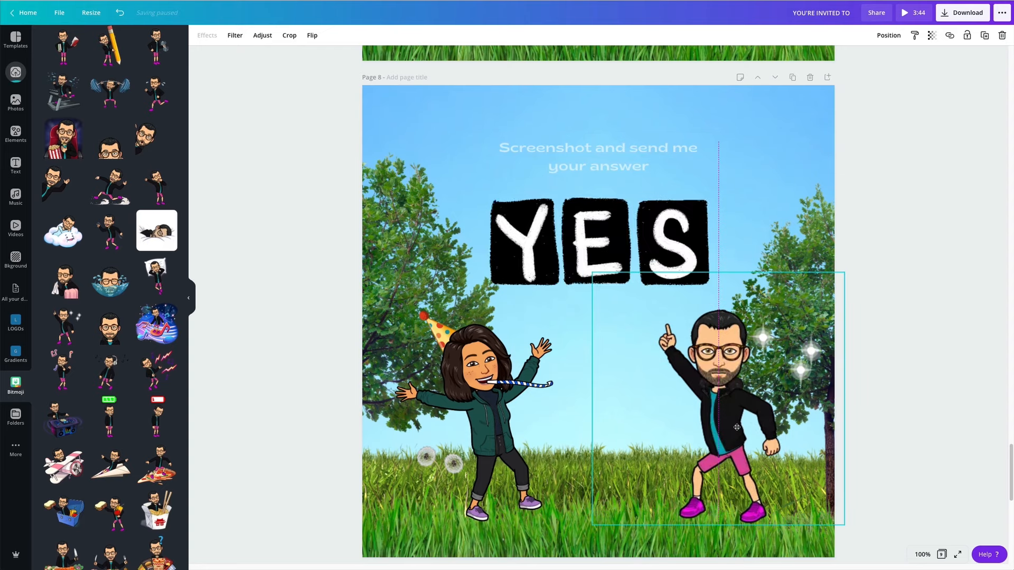
click(922, 283)
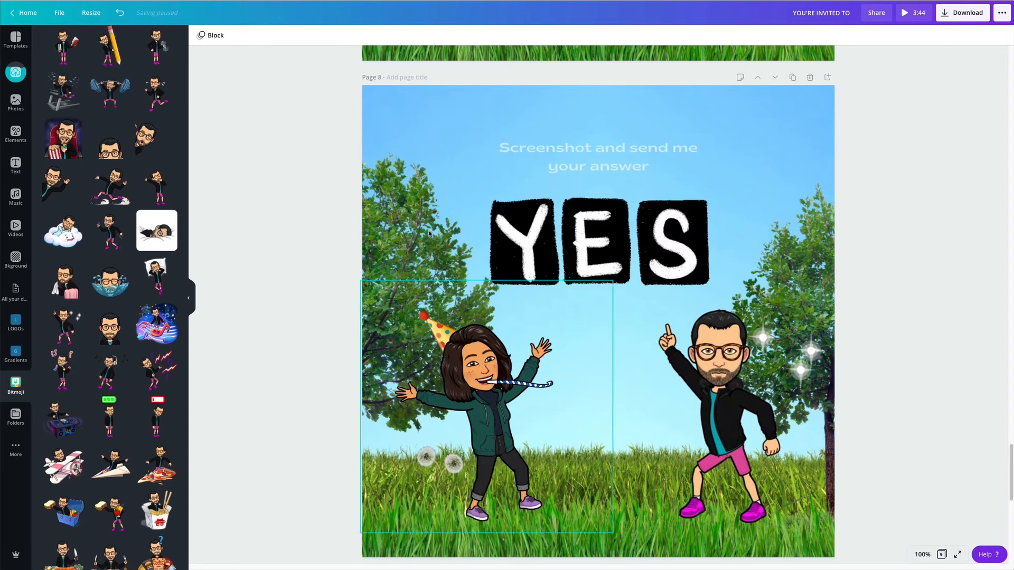
Find "confetti stickers" in the elements library, add the multicoloured falling confetti to page 8 and move it to the page's upper edge.
click(386, 107)
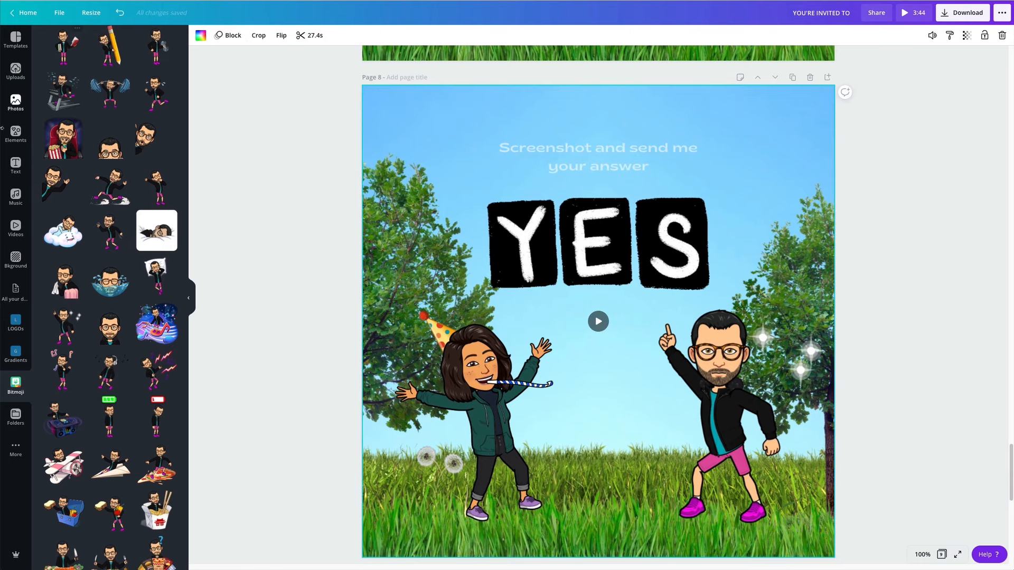
click(15, 133)
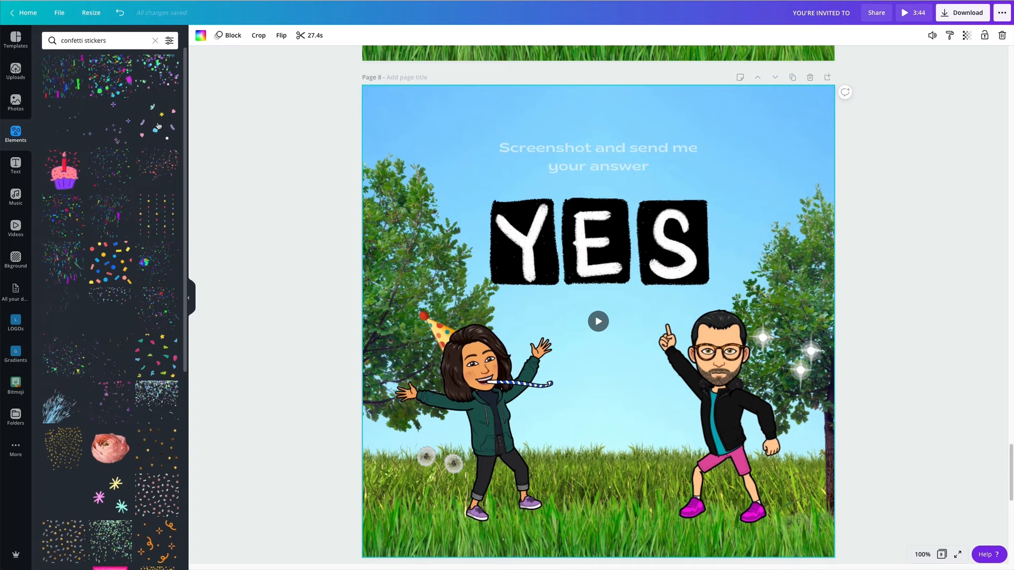
click(157, 169)
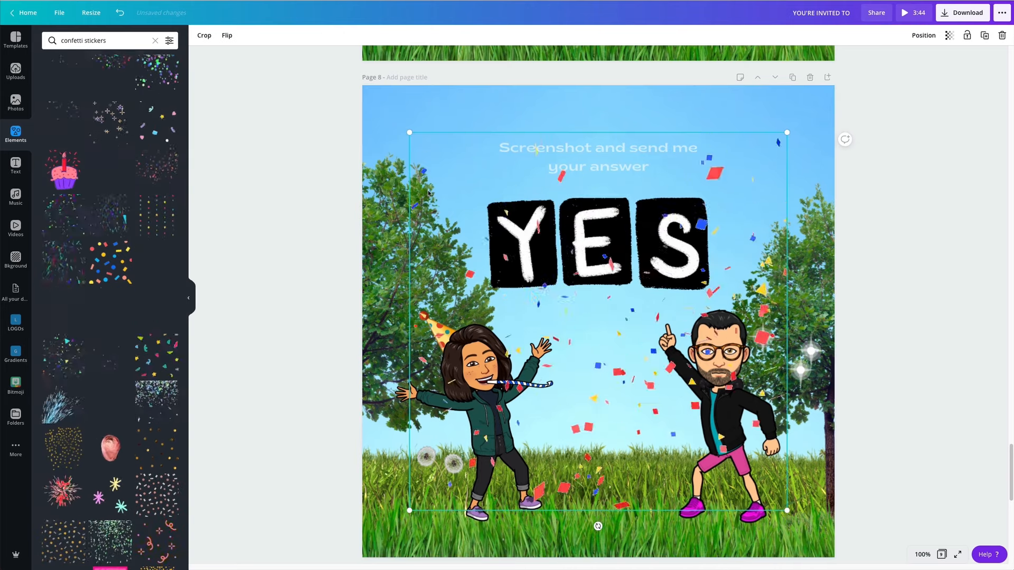
mouse_move(428, 152)
mouse_down()
mouse_move(439, 153)
mouse_move(432, 142)
mouse_up()
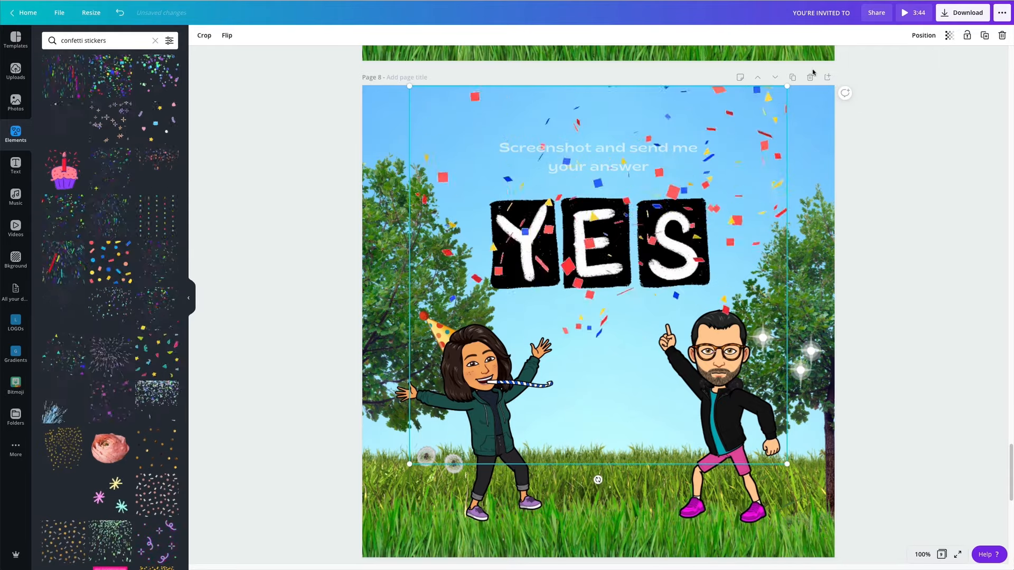
Make the page 8 confetti semi-transparent and send it to the back behind the text, sticker and Bitmojis.
click(949, 35)
click(883, 194)
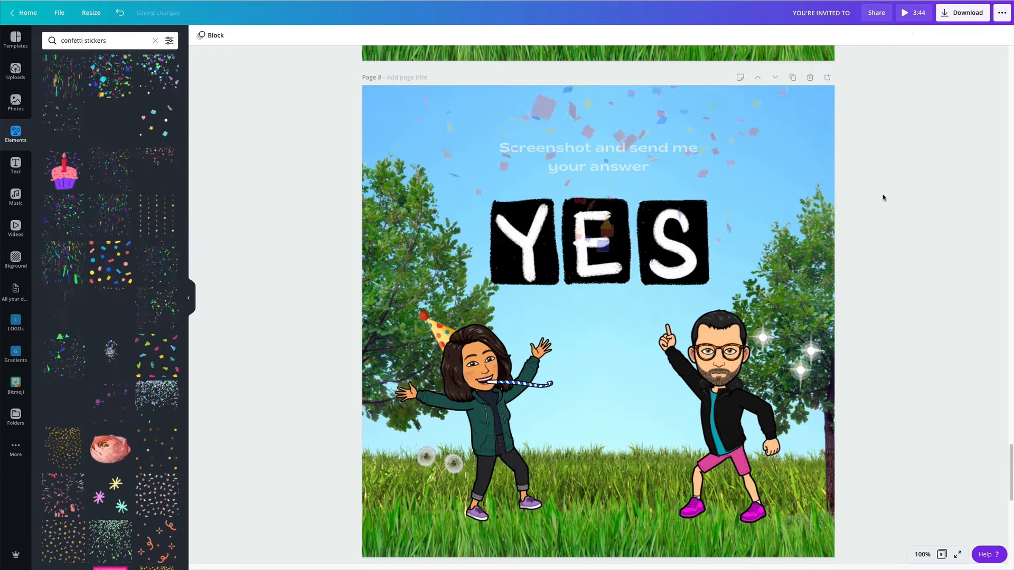
click(720, 117)
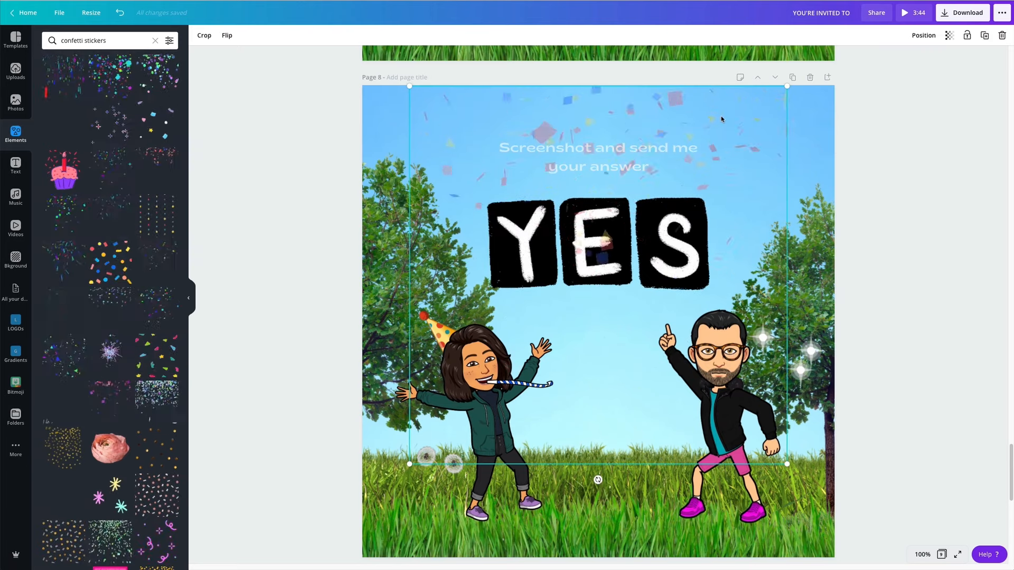
click(921, 38)
click(893, 81)
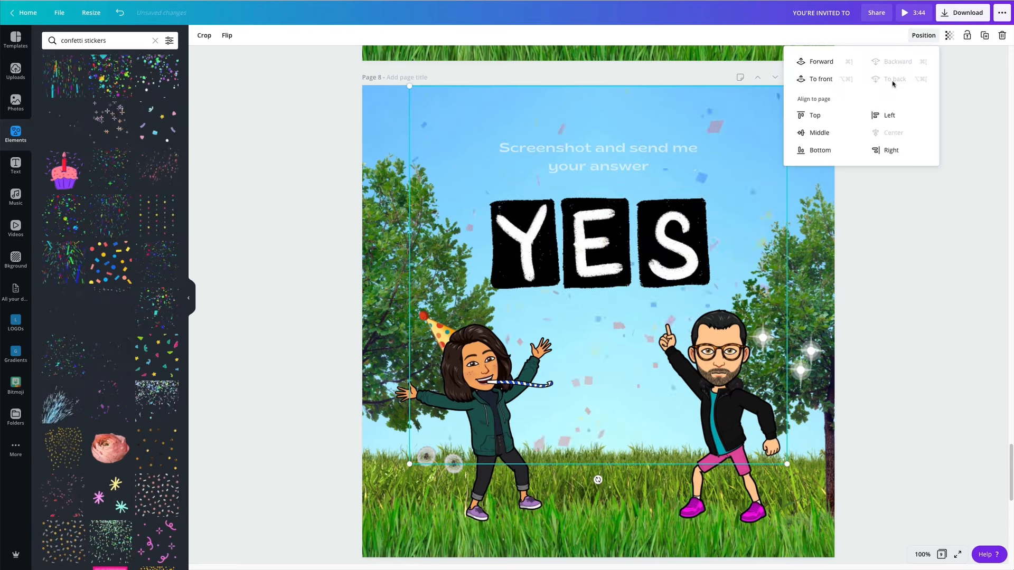
click(931, 278)
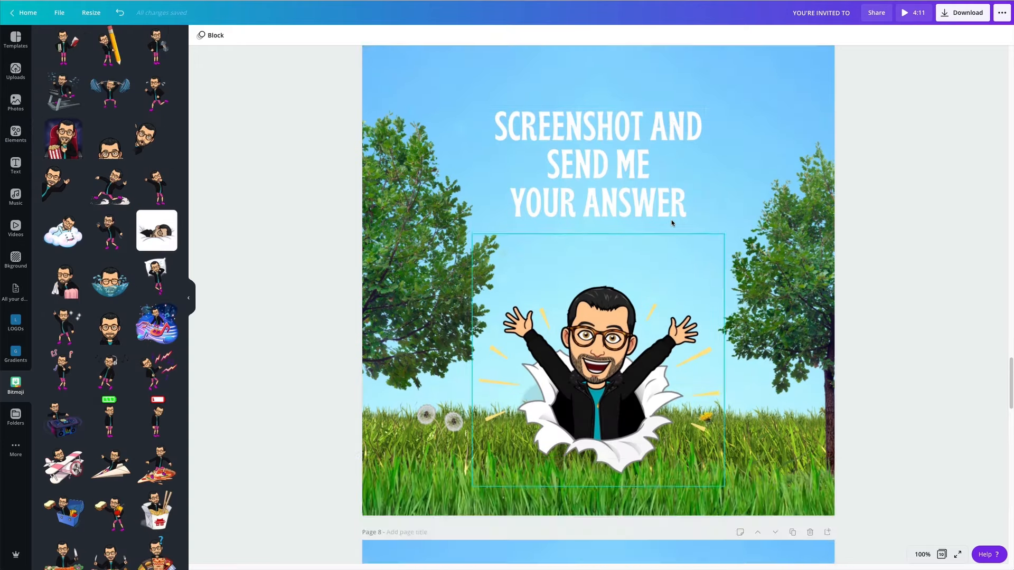
Switch to the notes window and copy the text "ARE YOU COMING?" from it.
scroll(673, 222, up, 2)
scroll(673, 222, down, 3)
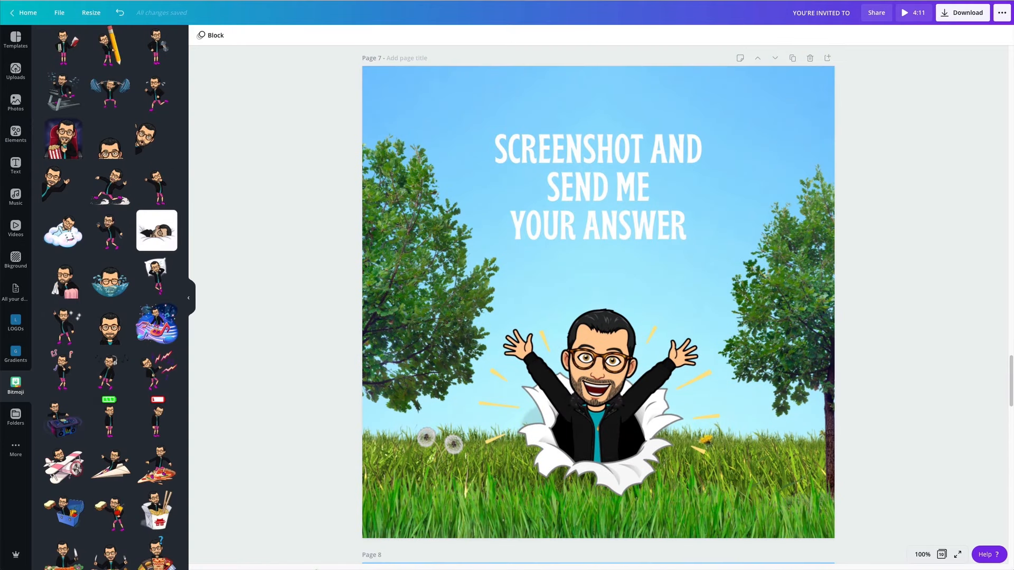
click(433, 552)
scroll(68, 311, down, 2)
drag(82, 355, 53, 348)
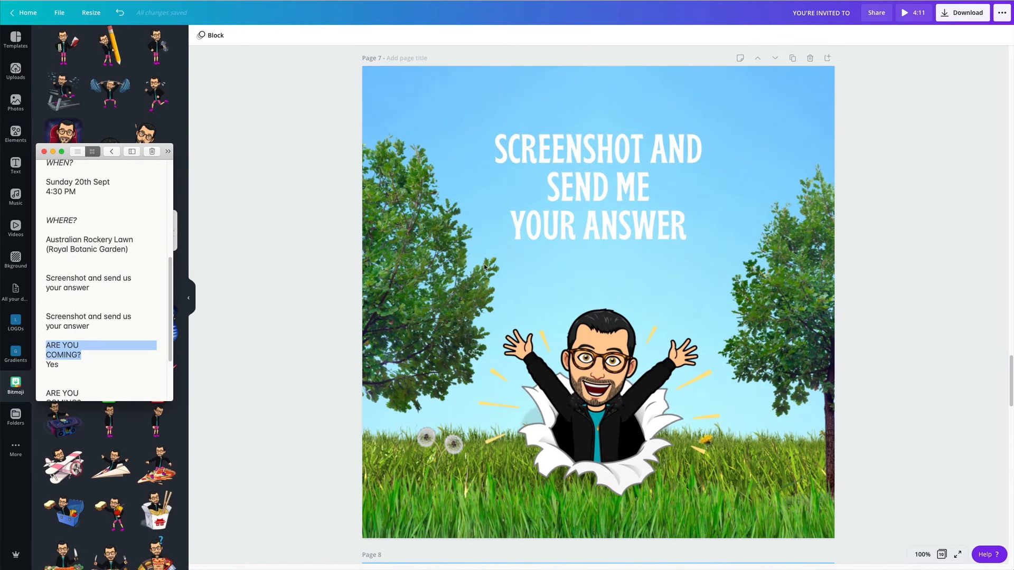
Add the text "ARE YOU COMING?" to page 8, move the YES sticker down, and place the text above the sticker.
scroll(485, 267, down, 6)
click(438, 241)
key(t)
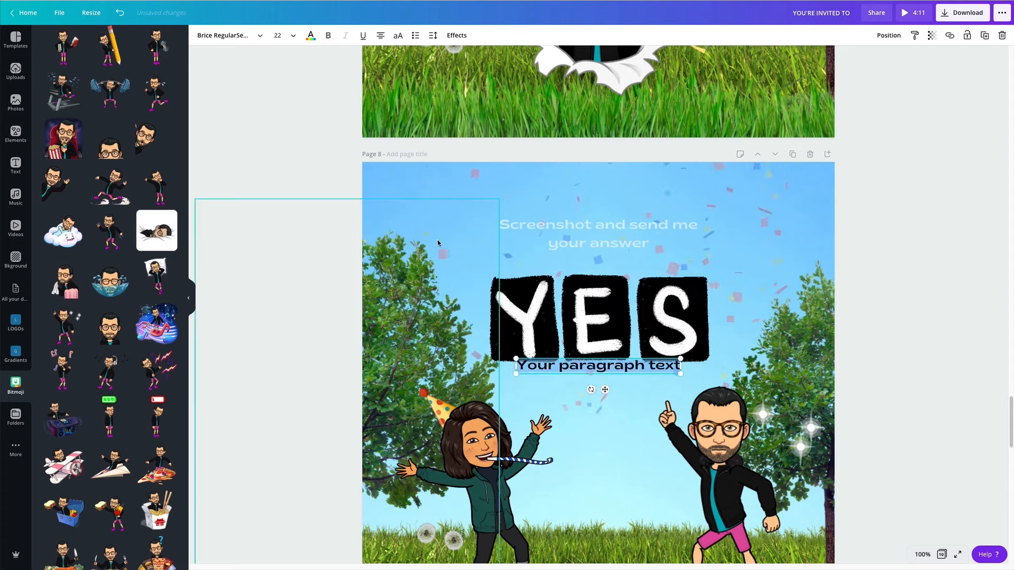
text(ARE YOU COMING?)
drag(605, 329, 616, 453)
drag(607, 372, 604, 316)
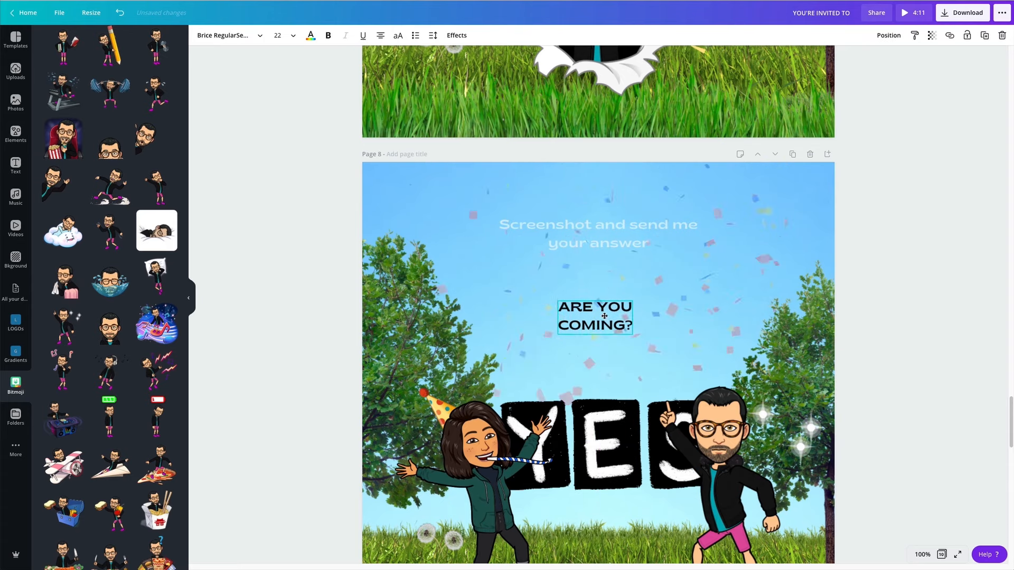
Copy the page 7 heading's style onto "ARE YOU COMING?" and move both page 8 texts higher.
scroll(608, 264, up, 10)
scroll(768, 144, down, 10)
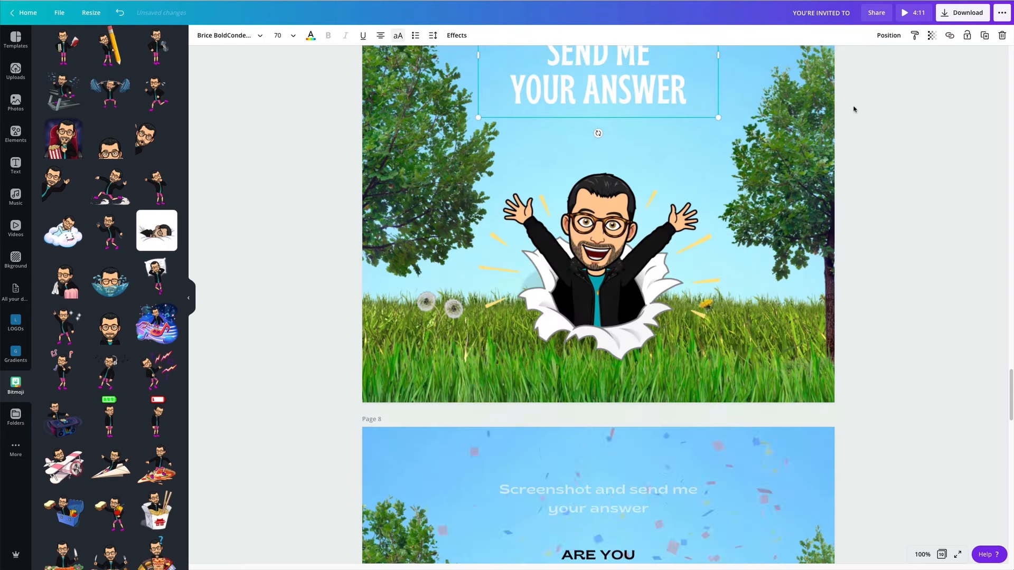
click(573, 393)
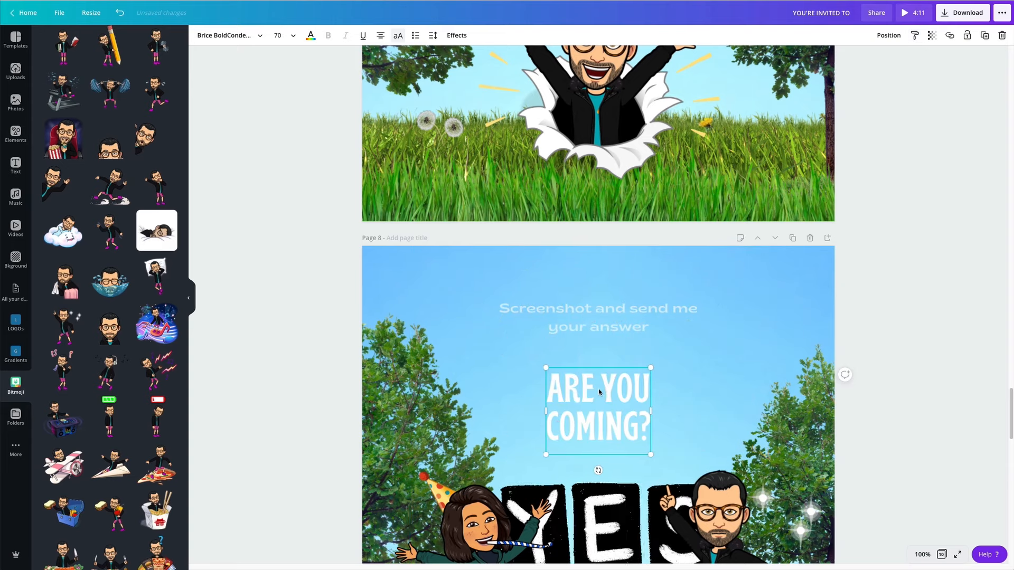
drag(602, 327, 602, 301)
Move the YES sticker up beneath "ARE YOU COMING?" on page 8 and stand the two Bitmojis below its outer letters.
click(602, 508)
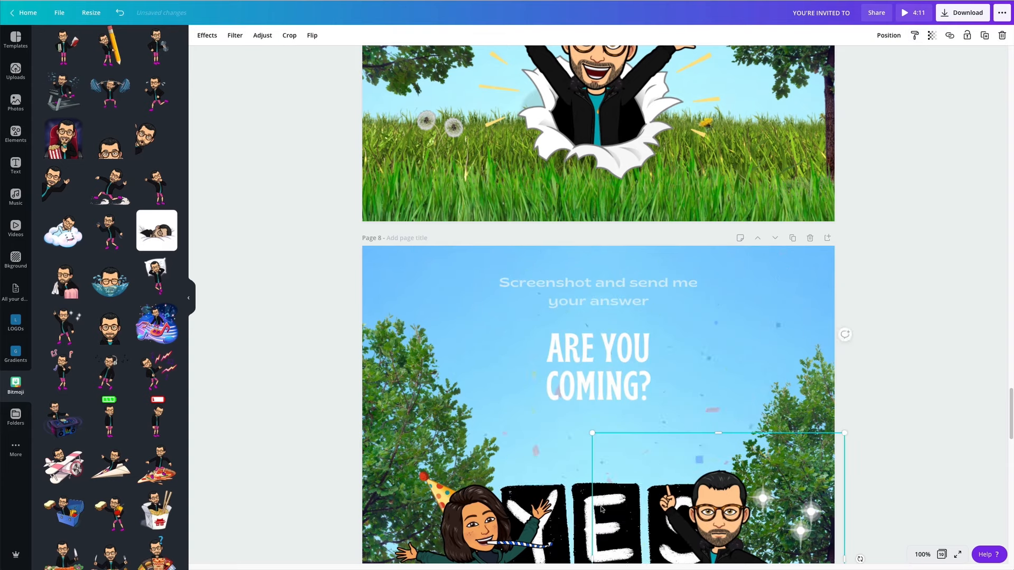
scroll(581, 498, down, 2)
drag(631, 475, 612, 393)
scroll(611, 392, down, 4)
drag(496, 328, 482, 333)
drag(789, 326, 734, 334)
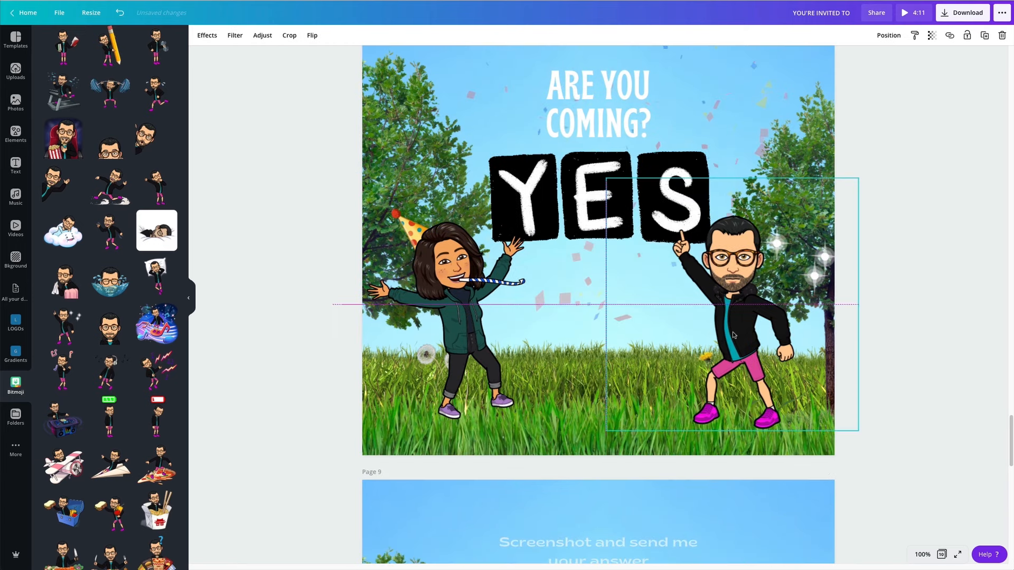
scroll(734, 335, up, 2)
drag(578, 221, 578, 211)
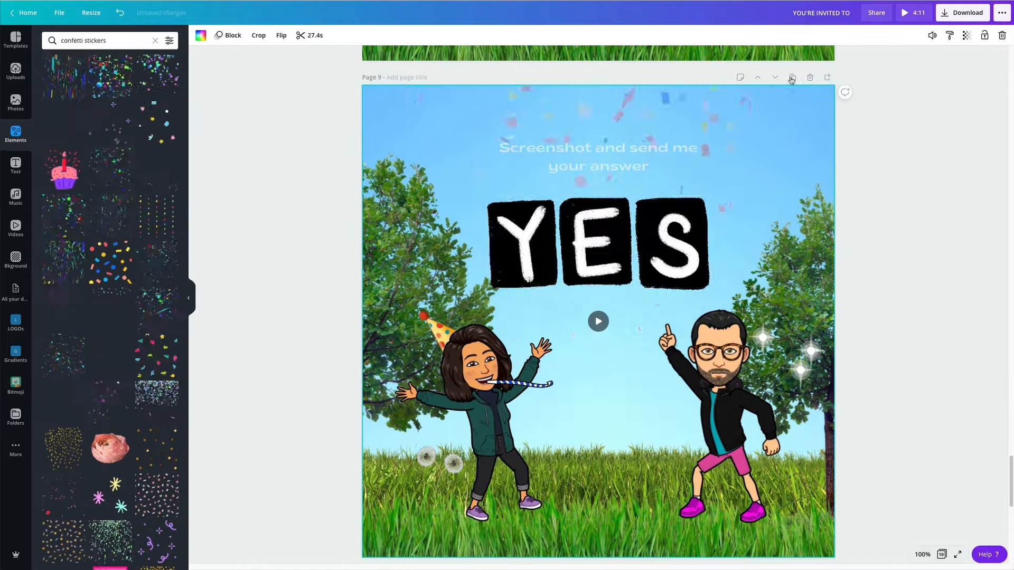
Delete the YES sticker from page 9 and return to the elements library.
key(Delete)
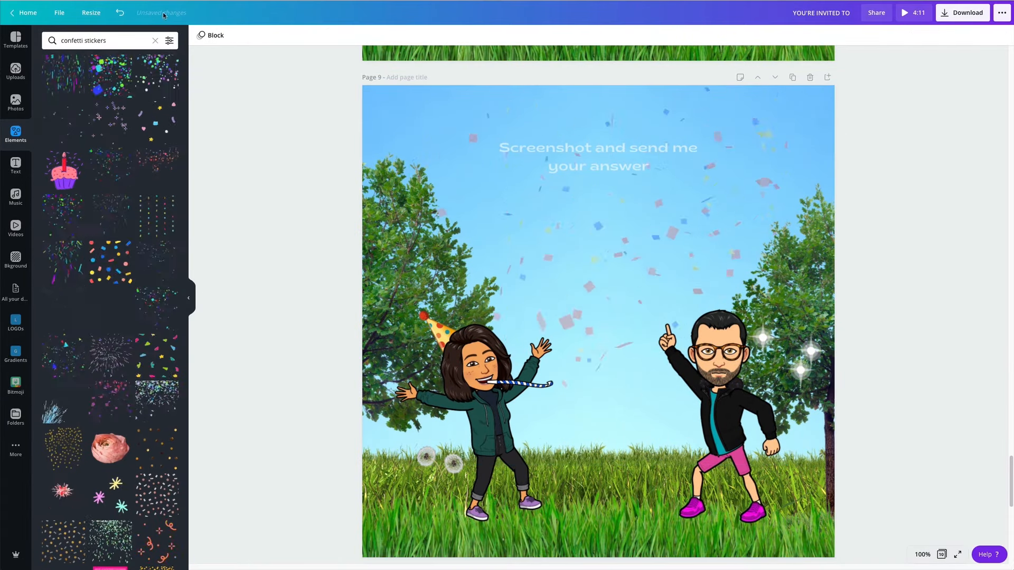
click(19, 79)
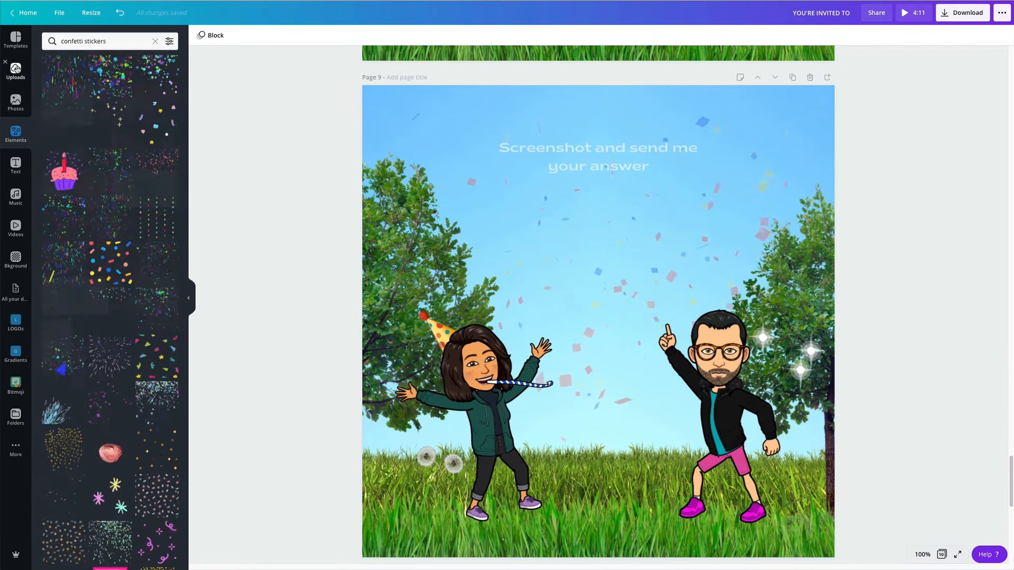
click(17, 136)
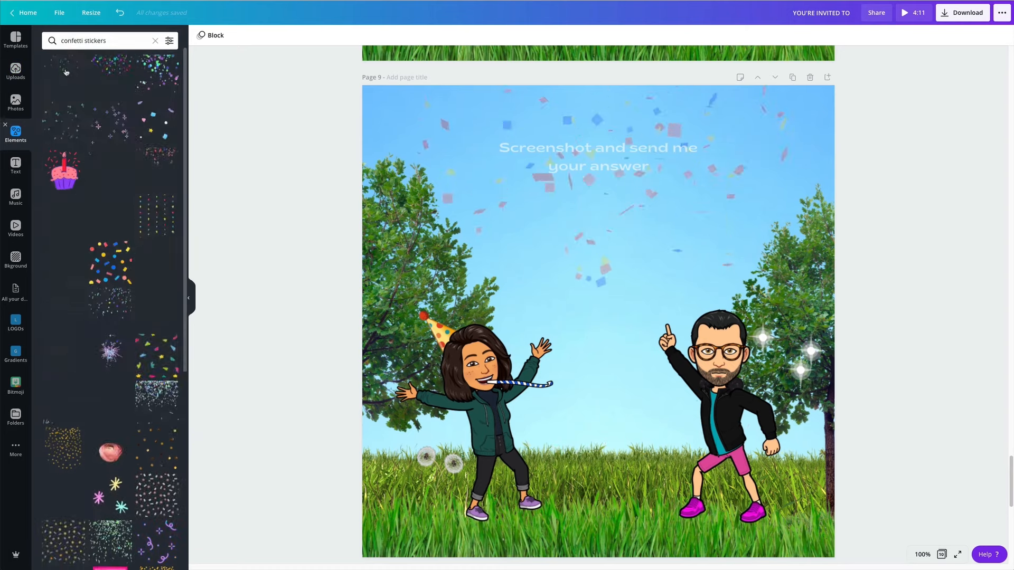
Search the elements library for "no stickers" and for "n stickers".
double_click(74, 40)
text(no)
key(Return)
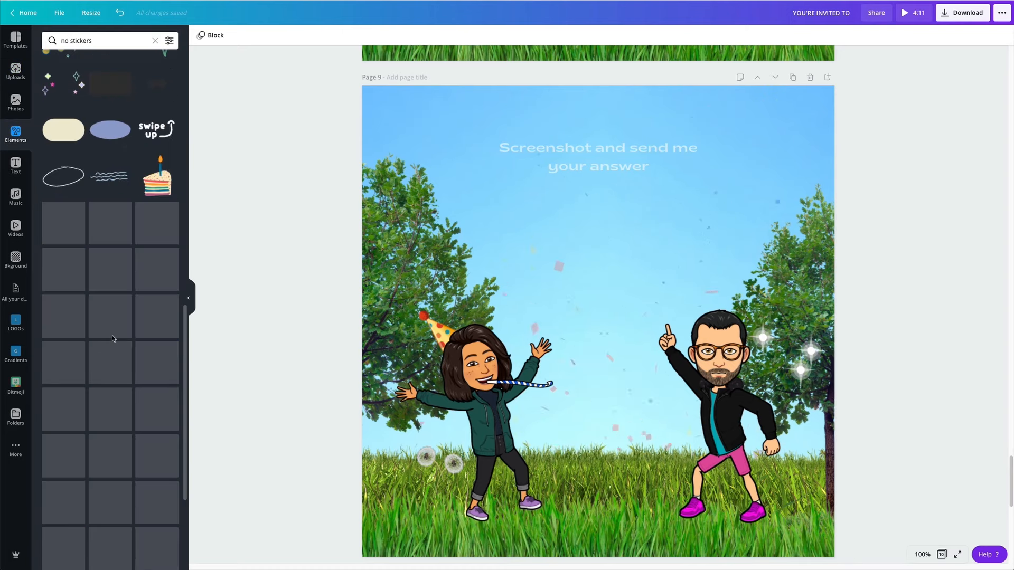
scroll(112, 335, down, 3)
scroll(112, 342, up, 15)
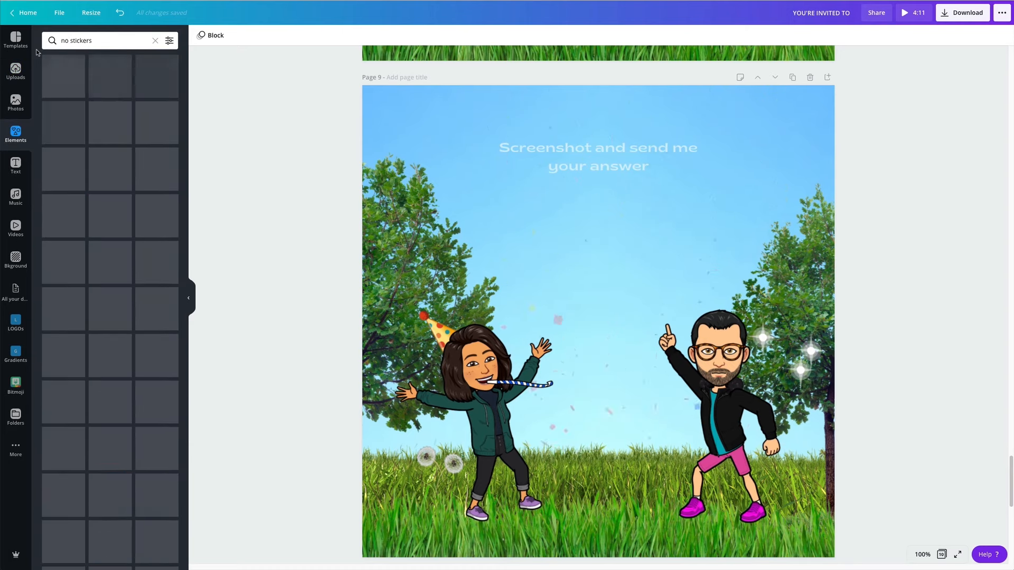
drag(69, 42, 67, 44)
key(BackSpace)
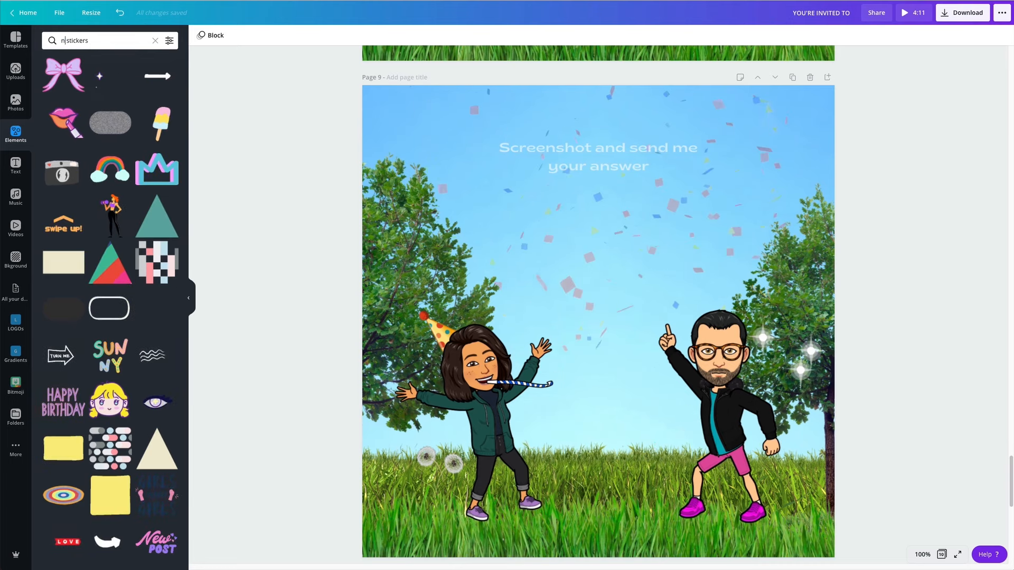
key(Return)
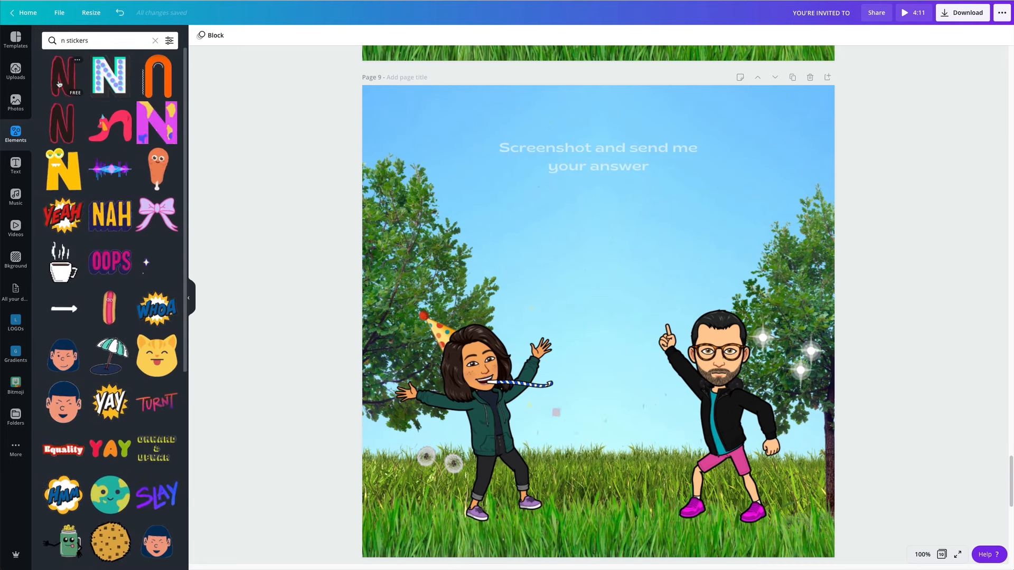
Find "o stickers", add the white O on a black circle to page 9, shrink it and place it below the text.
drag(66, 42, 59, 45)
text(o)
key(Return)
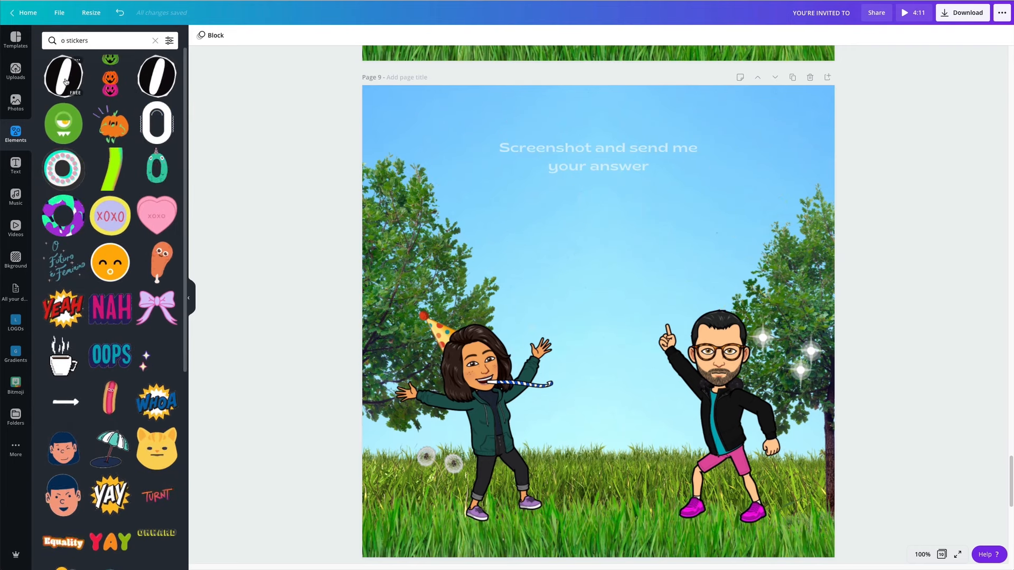
click(64, 77)
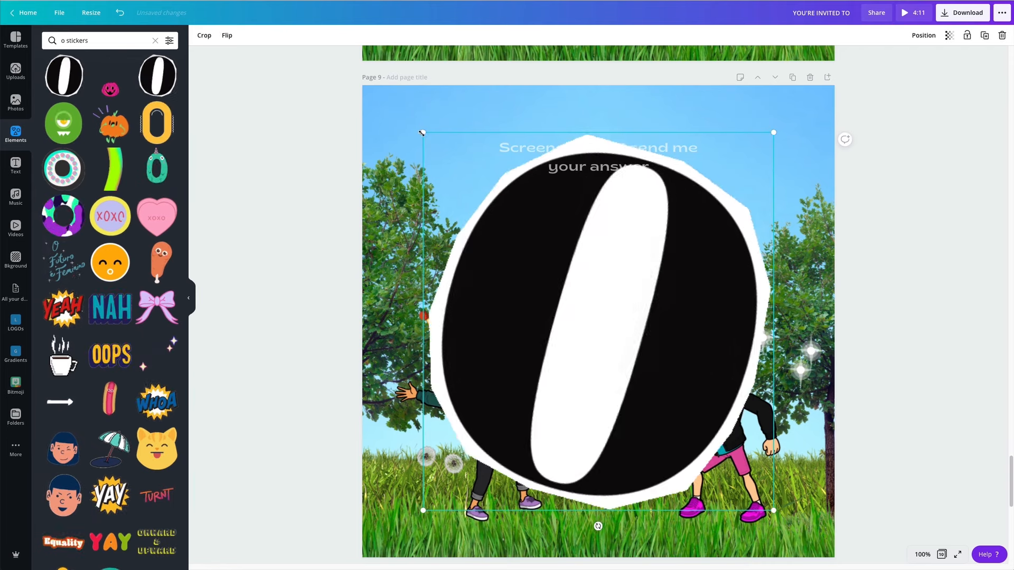
drag(423, 133, 617, 451)
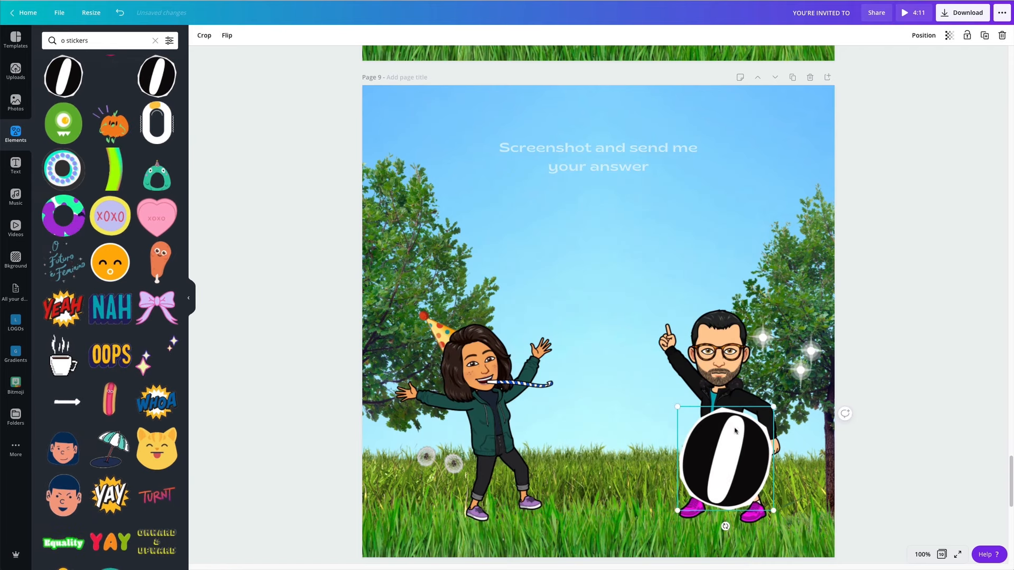
drag(769, 500, 696, 297)
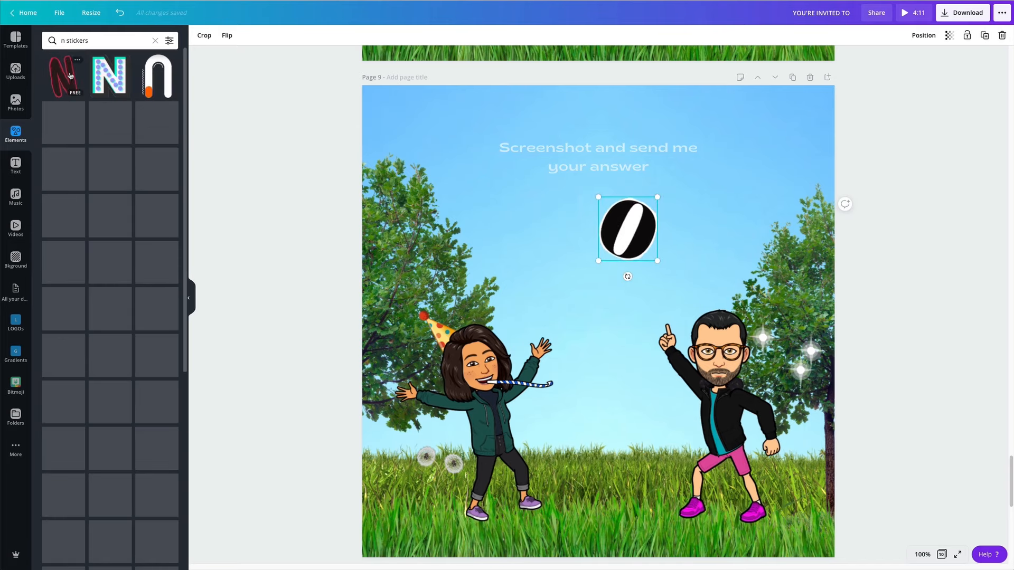
Add the dark N sticker with the red outline to page 9, shrink it and place it before the O to spell NO.
click(63, 75)
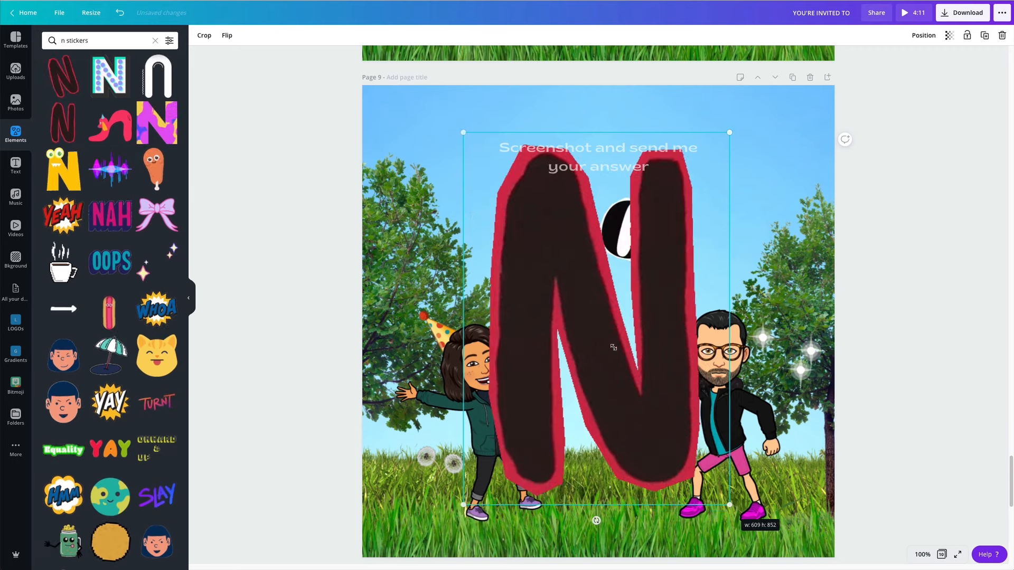
drag(613, 347, 528, 230)
drag(505, 193, 571, 235)
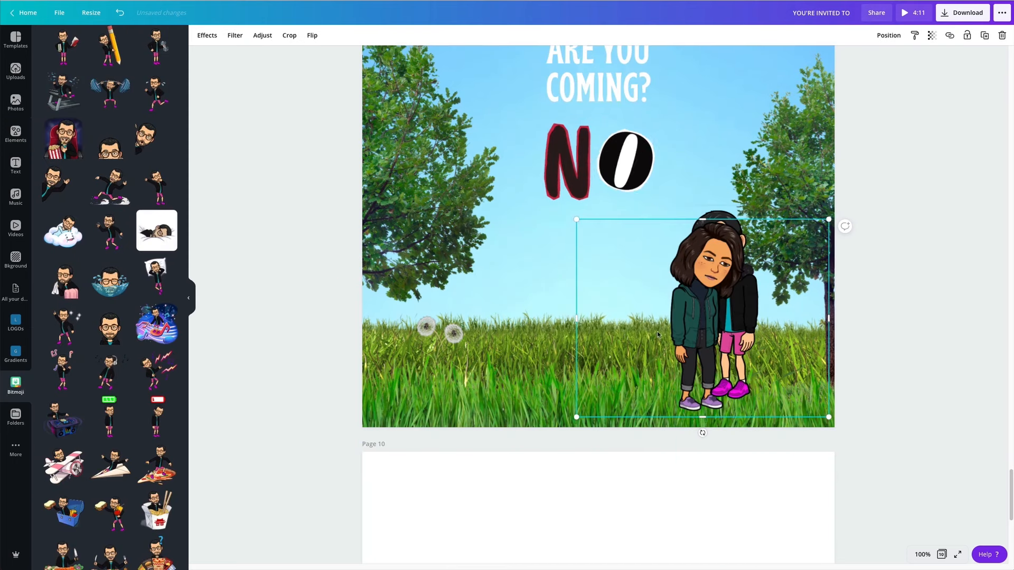
Move the sad woman Bitmoji on page 9 away from the sad man to the opposite side of the grass.
drag(693, 322, 468, 310)
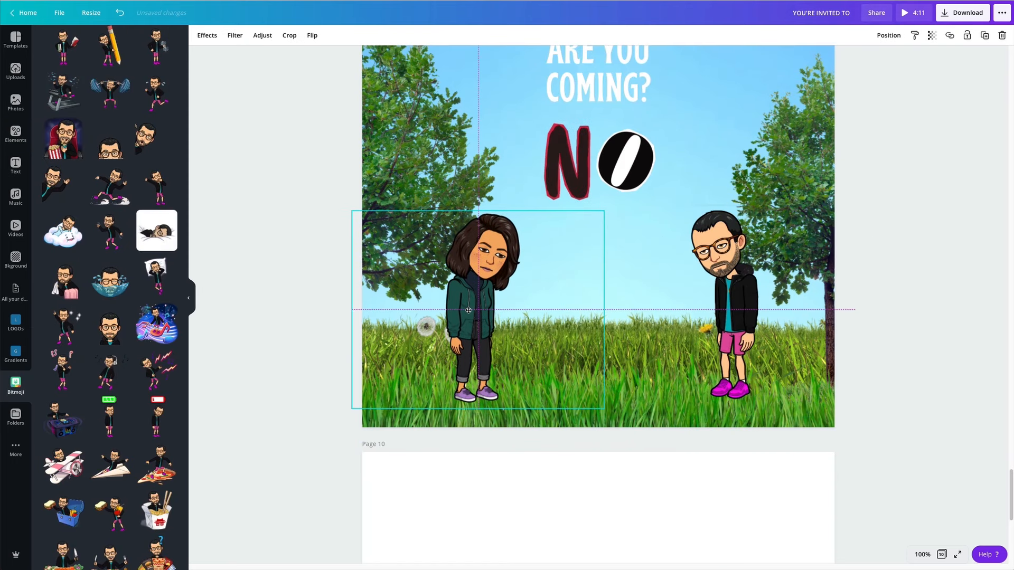
click(944, 247)
scroll(944, 244, up, 1)
Find "poop" in the elements library, add the brown character with arms and legs to page 9, and set it small beside the woman.
click(15, 132)
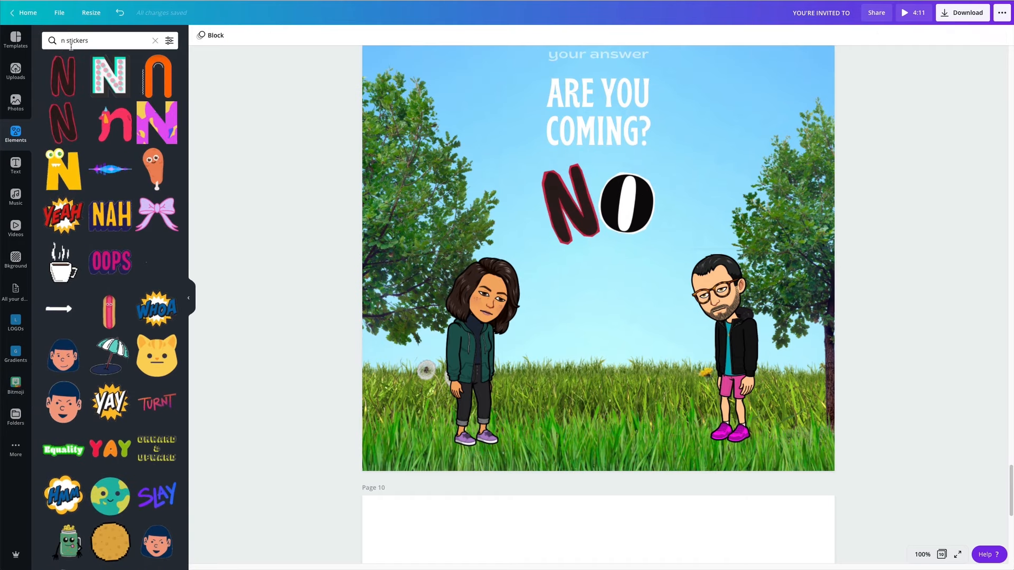
click(71, 46)
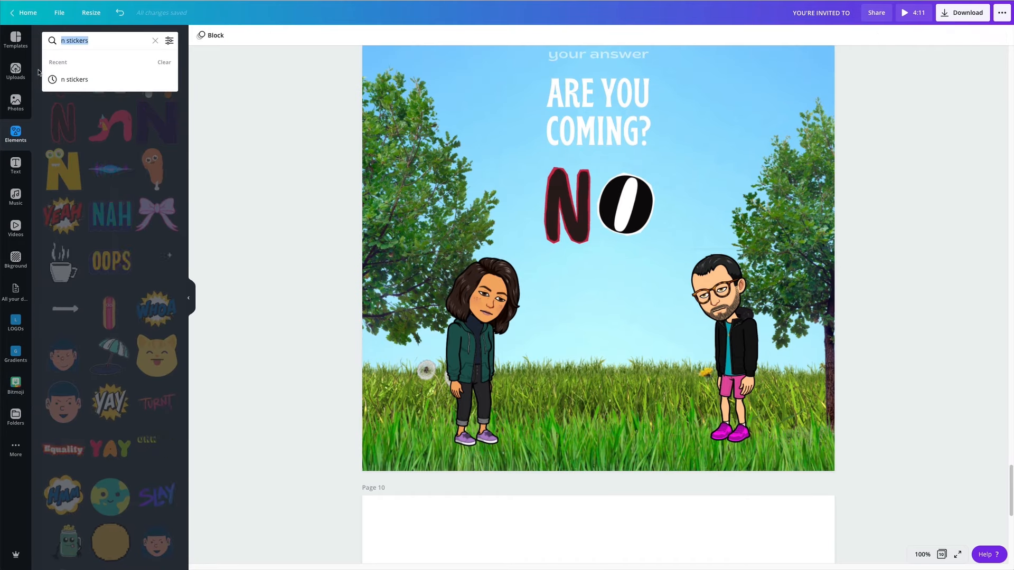
text(poop)
key(Return)
click(110, 79)
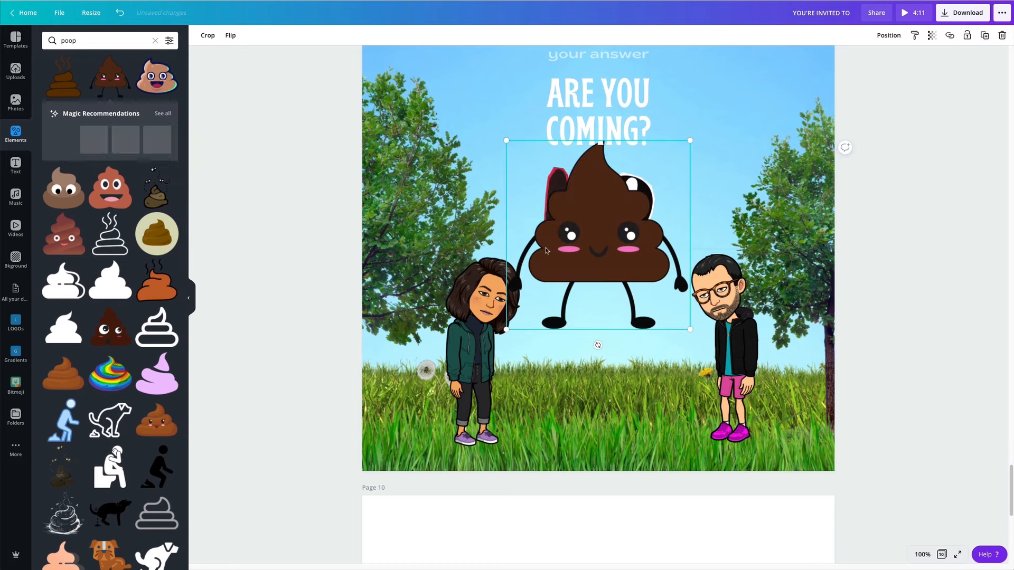
drag(690, 141, 588, 245)
drag(551, 287, 556, 349)
drag(591, 310, 547, 359)
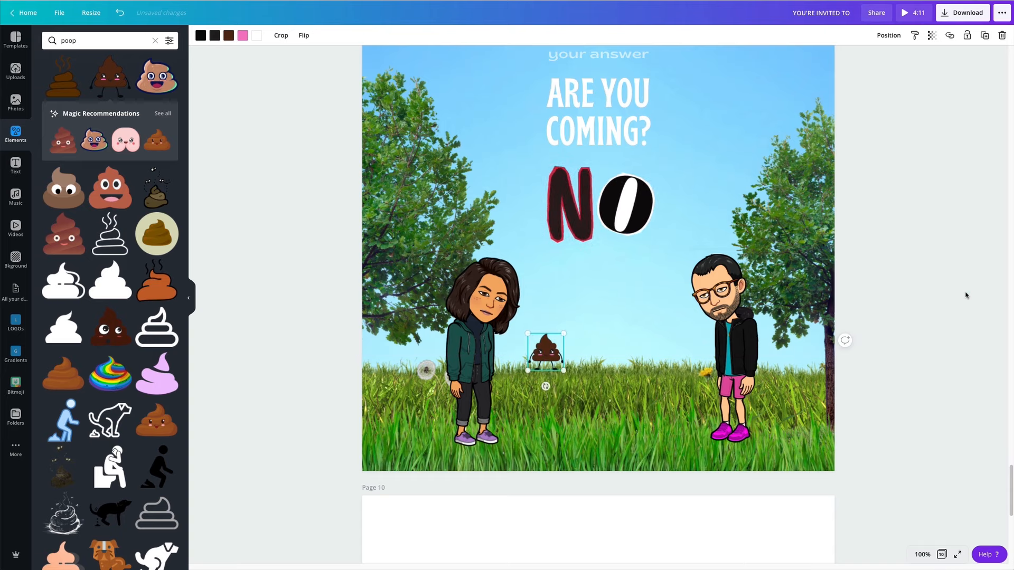
Duplicate page 9 without its stickers and Bitmojis, and change the copy's heading to "HOPE TO SEE YOU THERE!".
scroll(827, 315, up, 2)
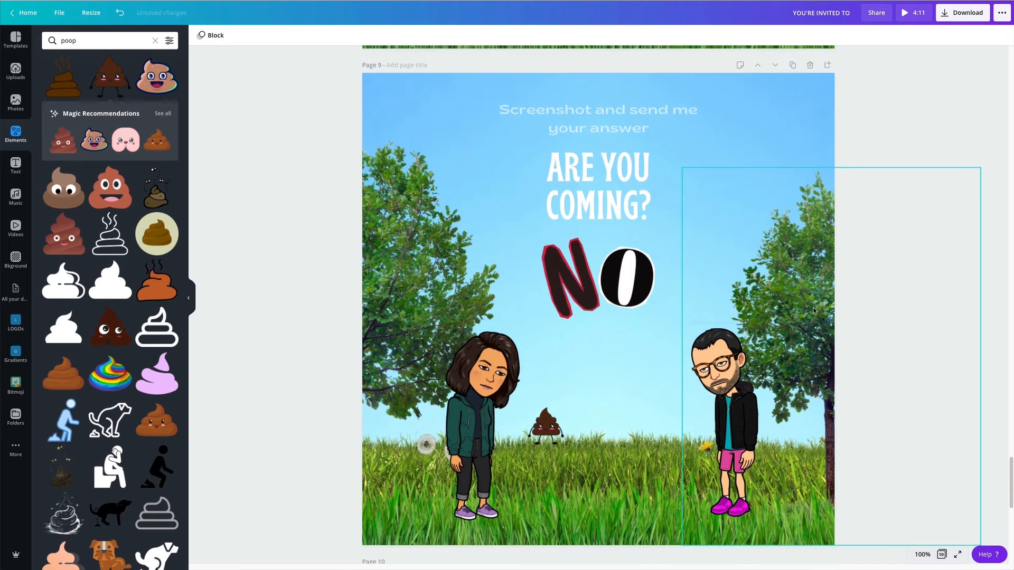
scroll(816, 317, down, 3)
scroll(815, 317, down, 1)
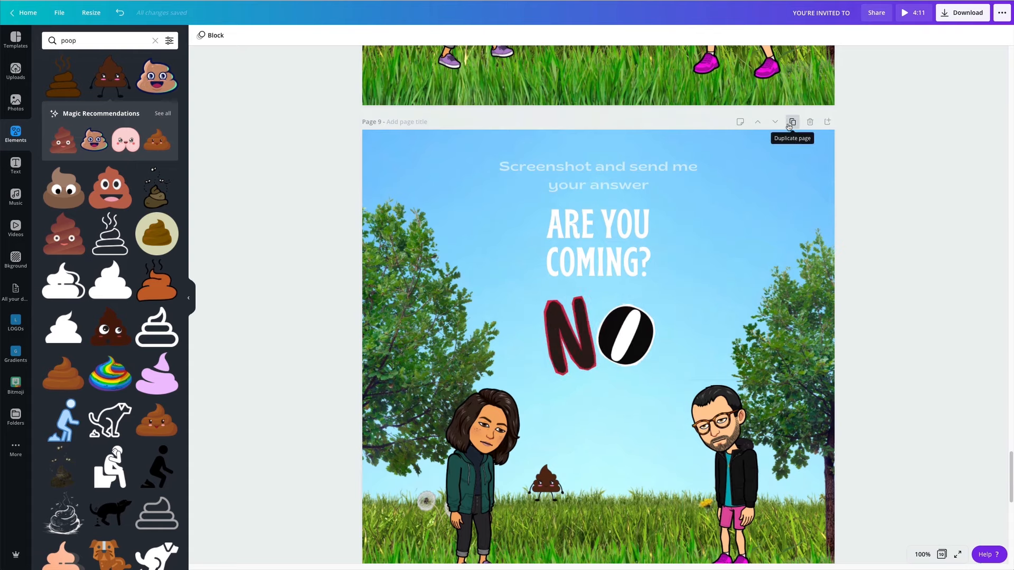
click(792, 122)
click(625, 260)
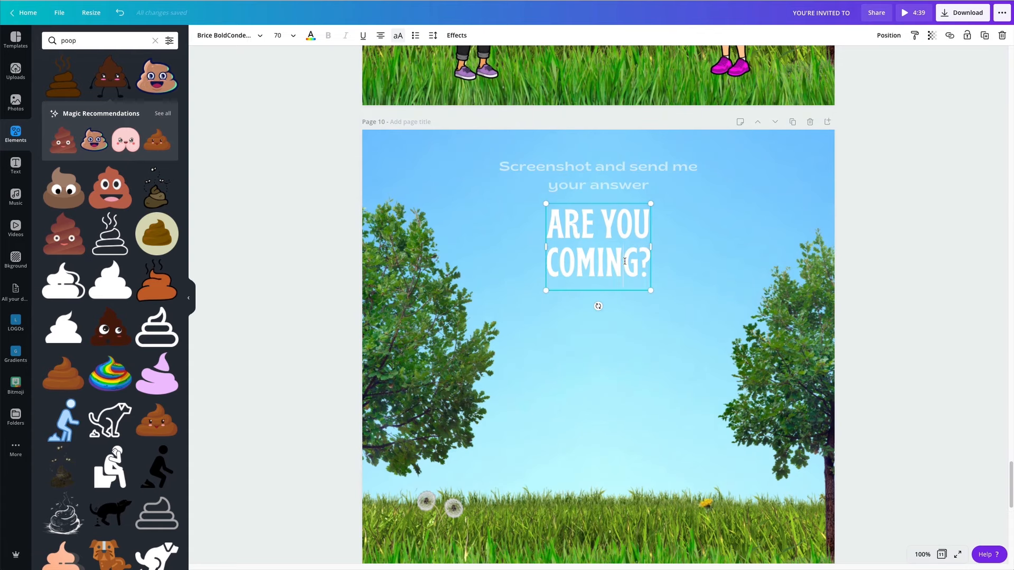
text(HOPE TO SEE YOU THERE!)
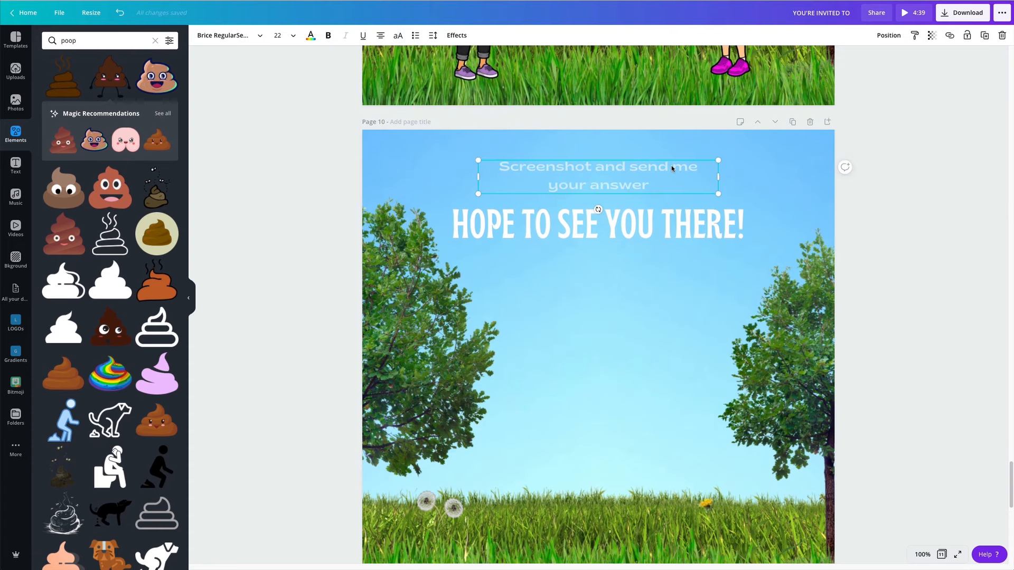
Delete the small "Screenshot and send me your answer" text from page 10, wrap the heading onto two lines and centre it.
key(Delete)
click(687, 222)
drag(744, 227, 677, 228)
drag(573, 233, 607, 233)
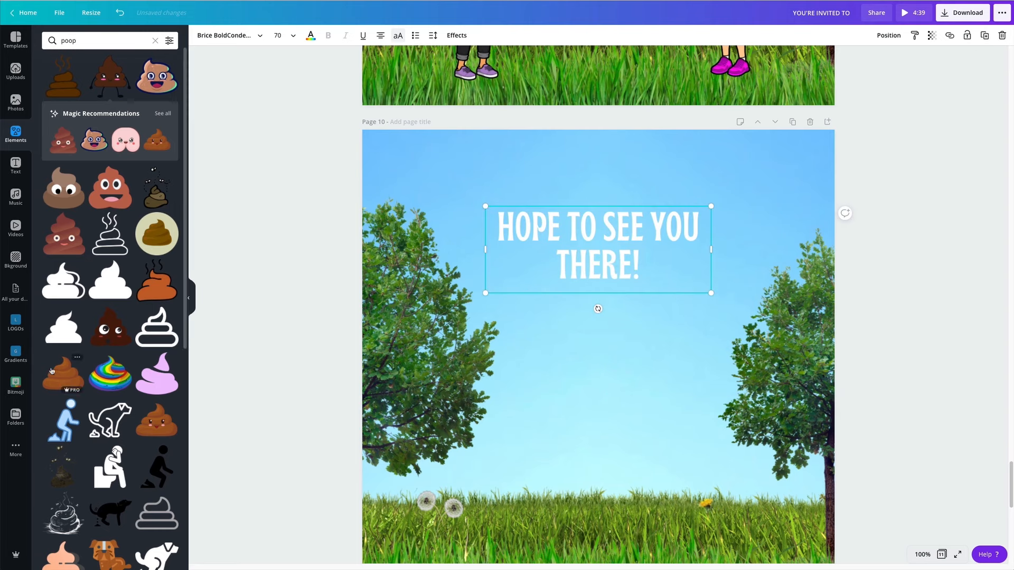
Add the Bitmoji of the man playing a trumpet beside a rooster on a fence to page 10, standing on the grass.
click(16, 383)
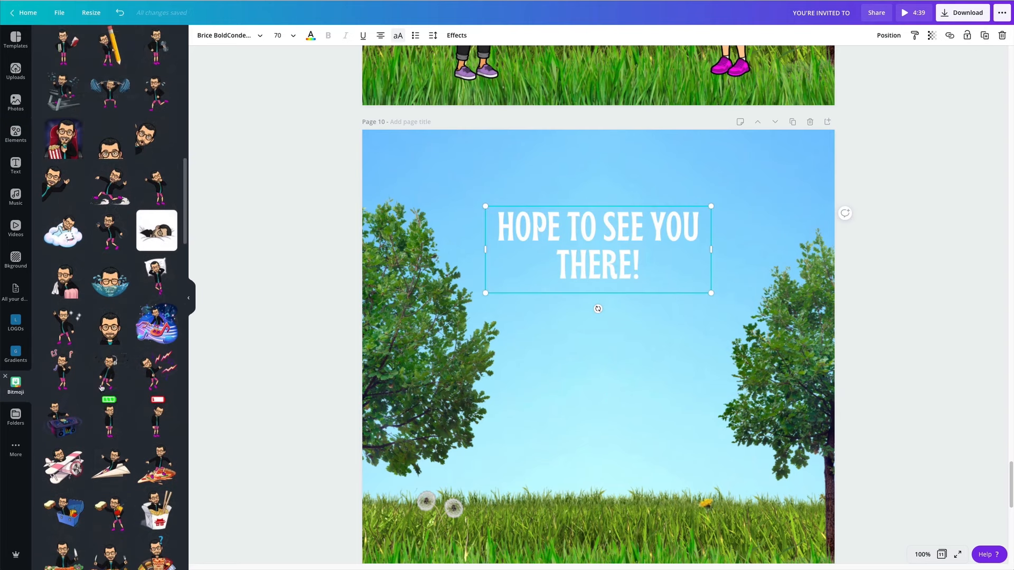
scroll(106, 393, down, 10)
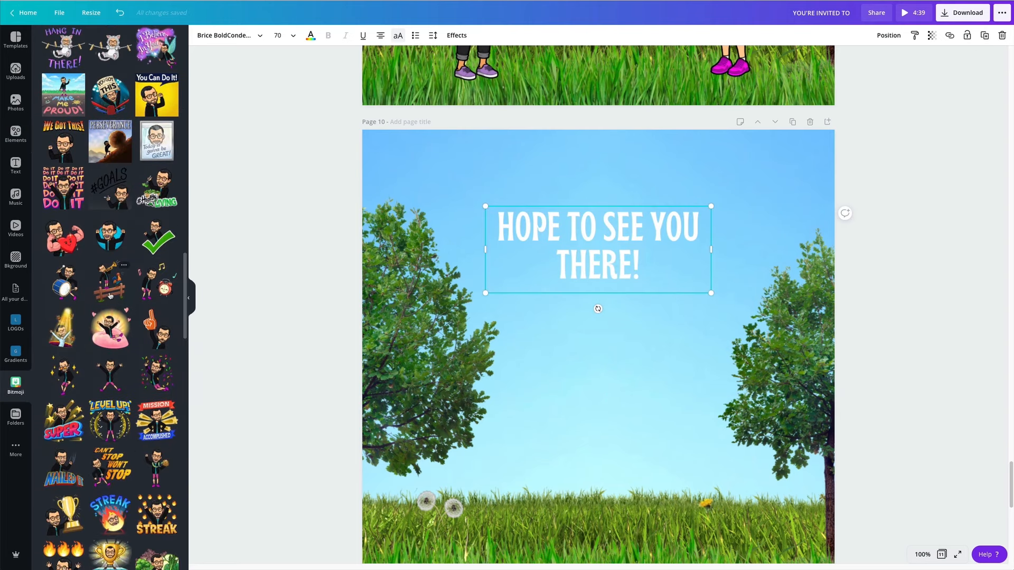
drag(110, 295, 511, 443)
scroll(515, 449, down, 1)
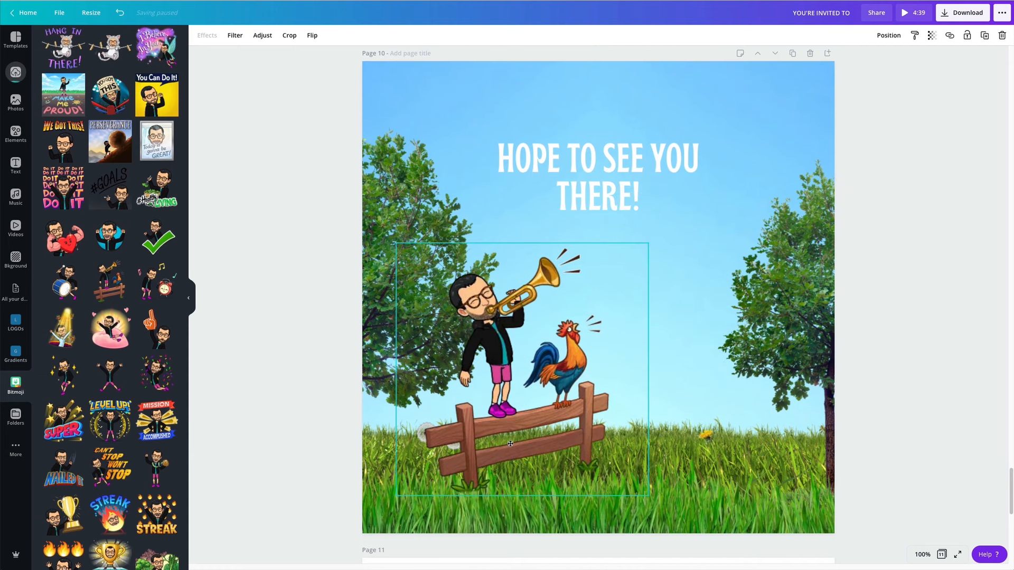
Find "musical note sticker" in the elements library and place the yellow note with pink hearts on page 10, small and tilted beside the trumpet.
click(871, 304)
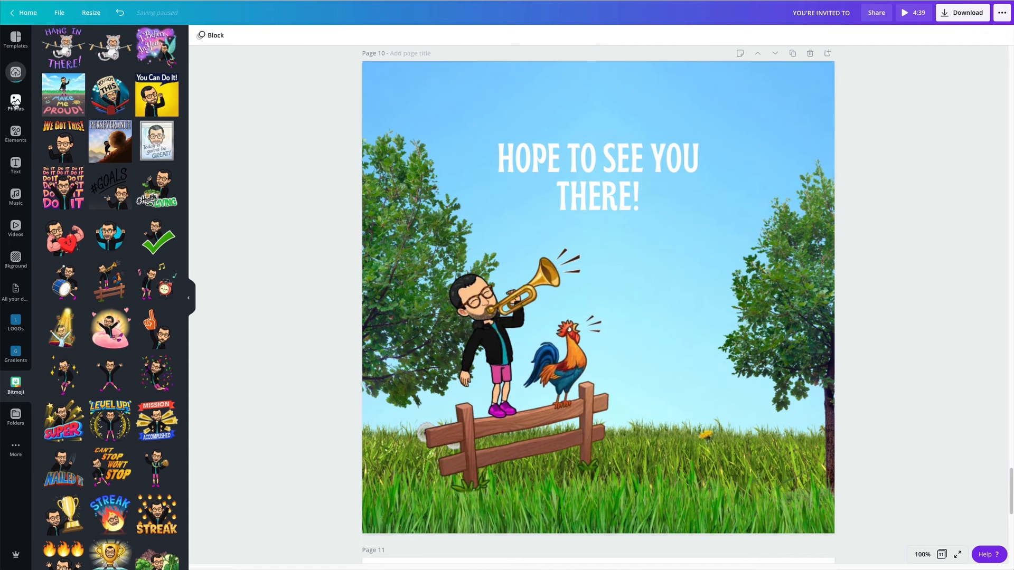
click(15, 134)
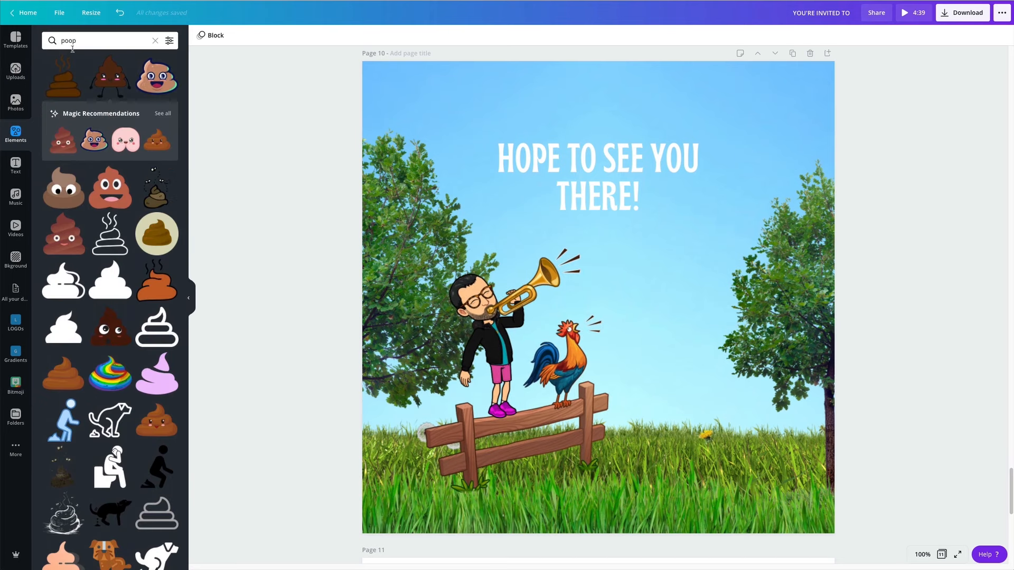
text(musical note sticker)
key(Return)
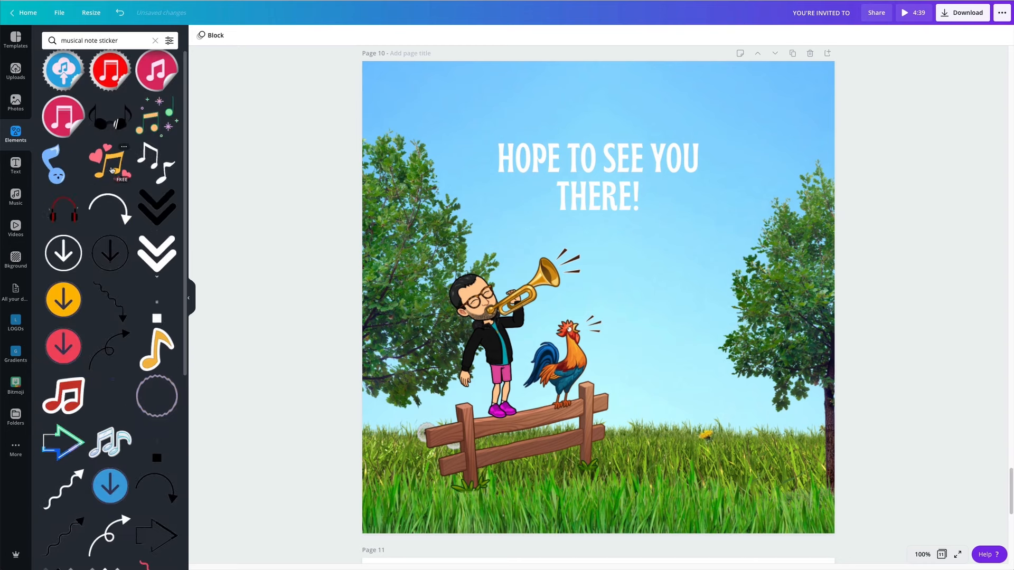
click(110, 161)
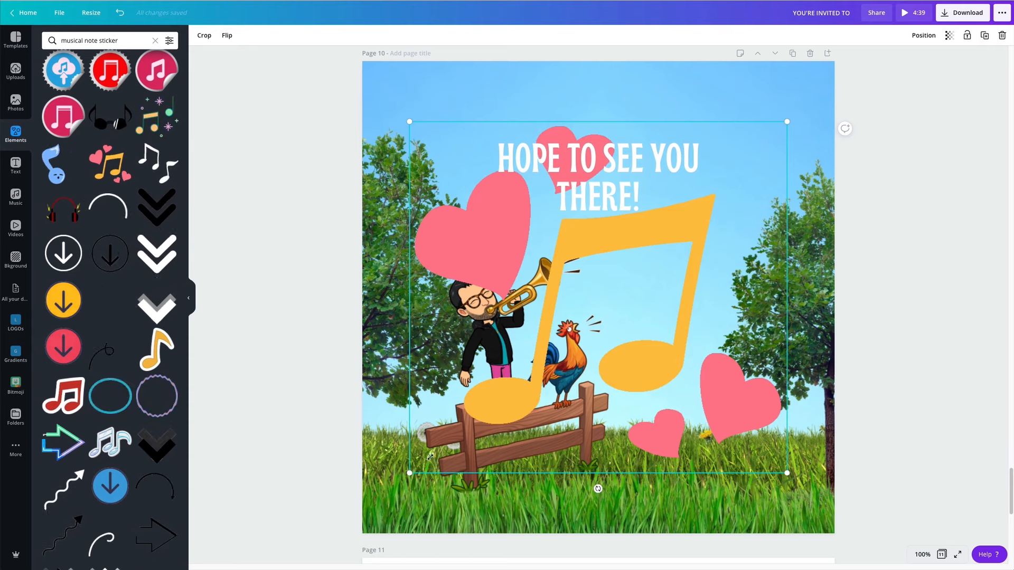
drag(410, 473, 667, 242)
drag(630, 276, 639, 270)
drag(669, 328, 637, 297)
drag(613, 313, 577, 320)
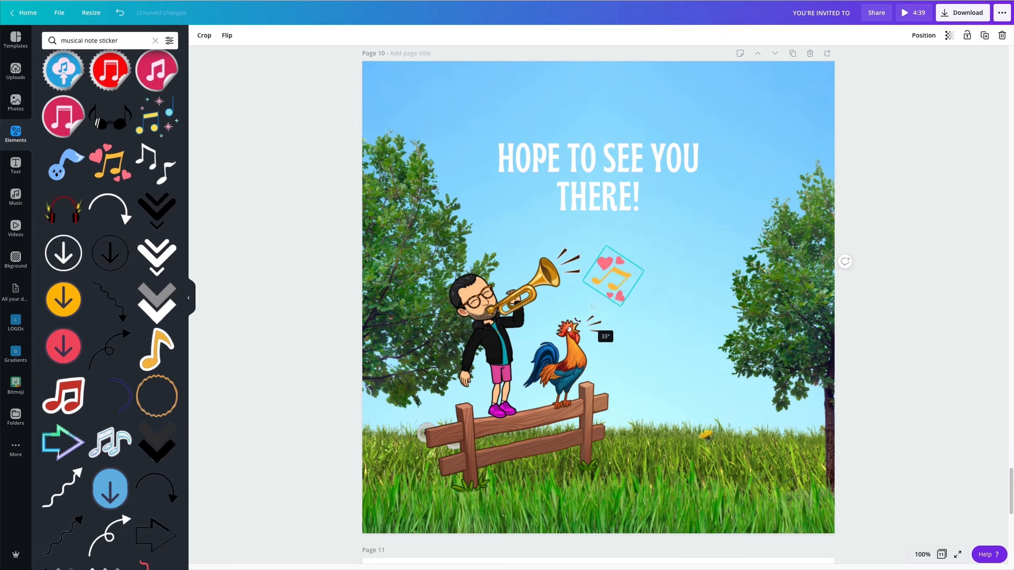
Nudge the "HOPE TO SEE YOU THERE!" heading slightly upward on page 10 and open the page animation options.
scroll(626, 337, up, 3)
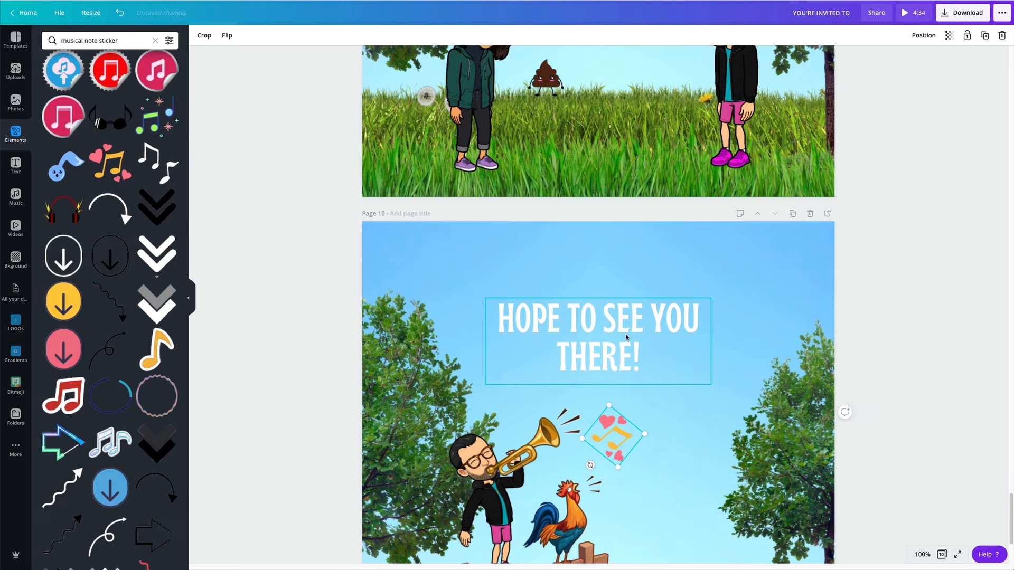
click(512, 263)
drag(614, 315, 613, 309)
click(560, 248)
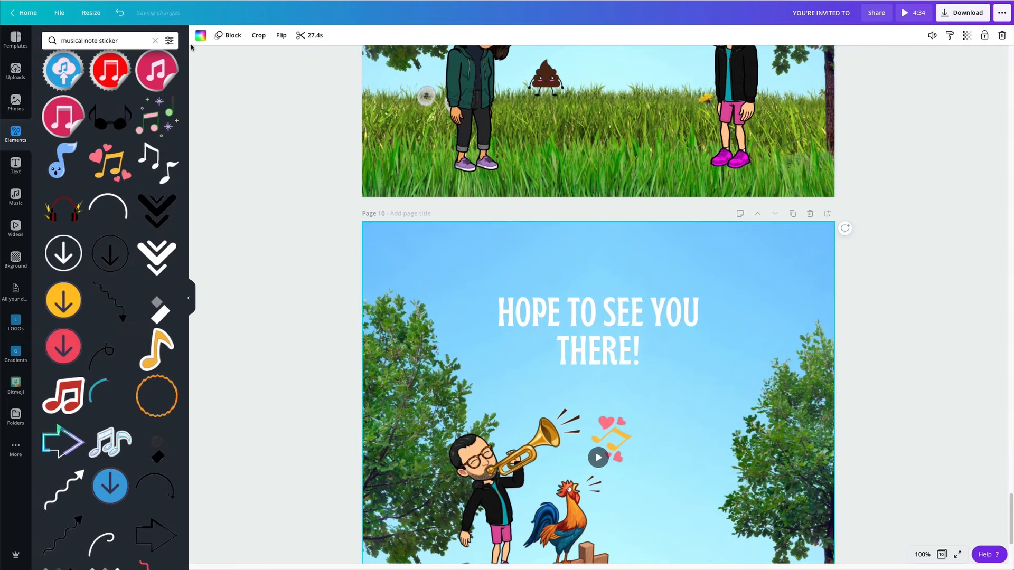
click(221, 36)
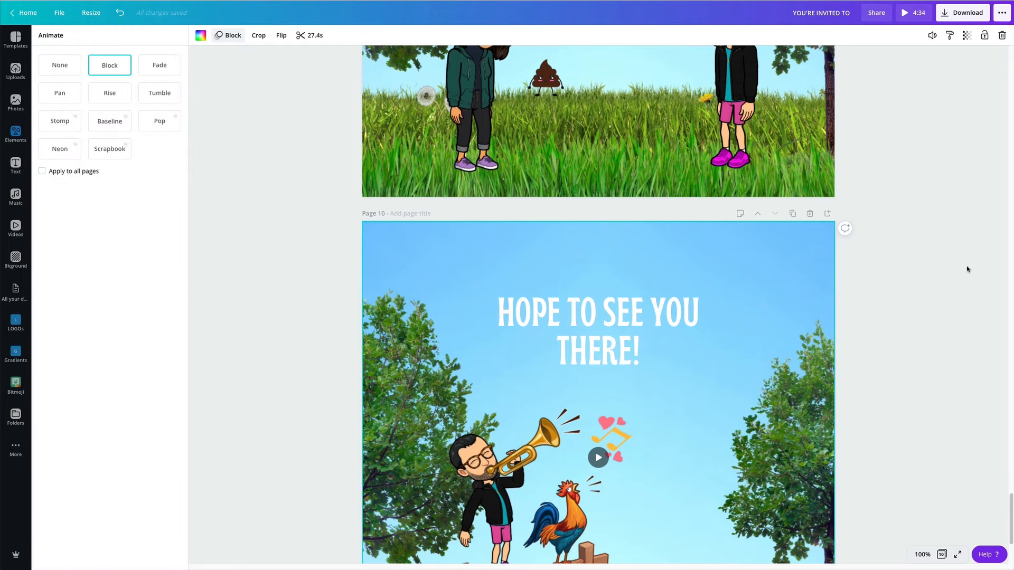
Trim the background video of page 1 to 1.7 seconds by shortening its end.
scroll(676, 324, up, 20)
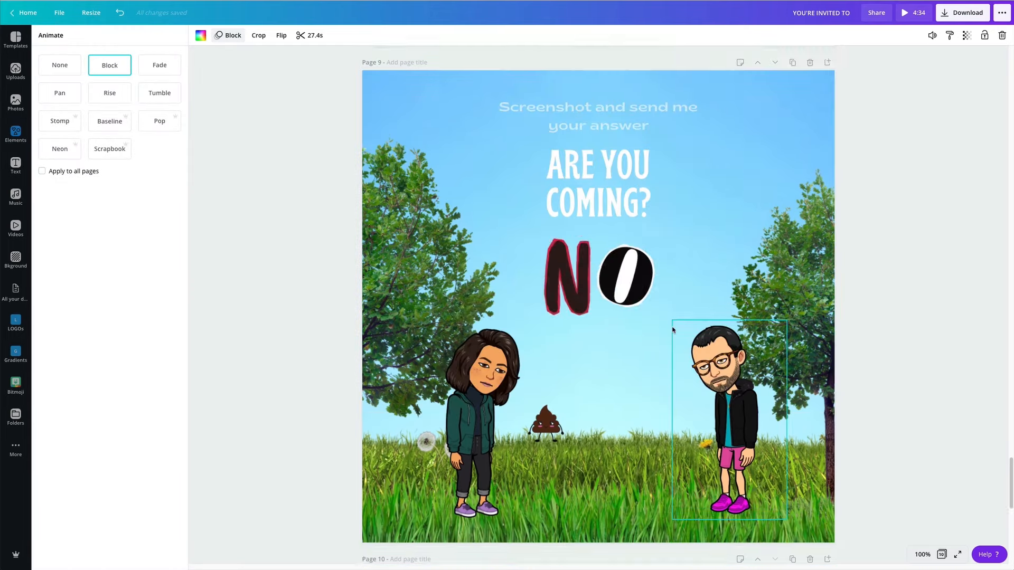
scroll(643, 388, up, 20)
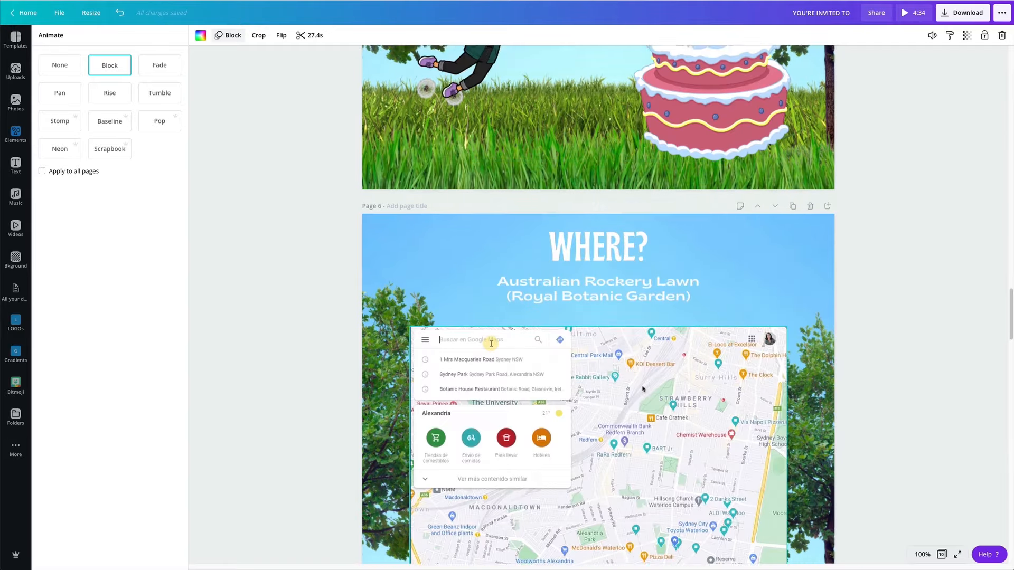
click(309, 36)
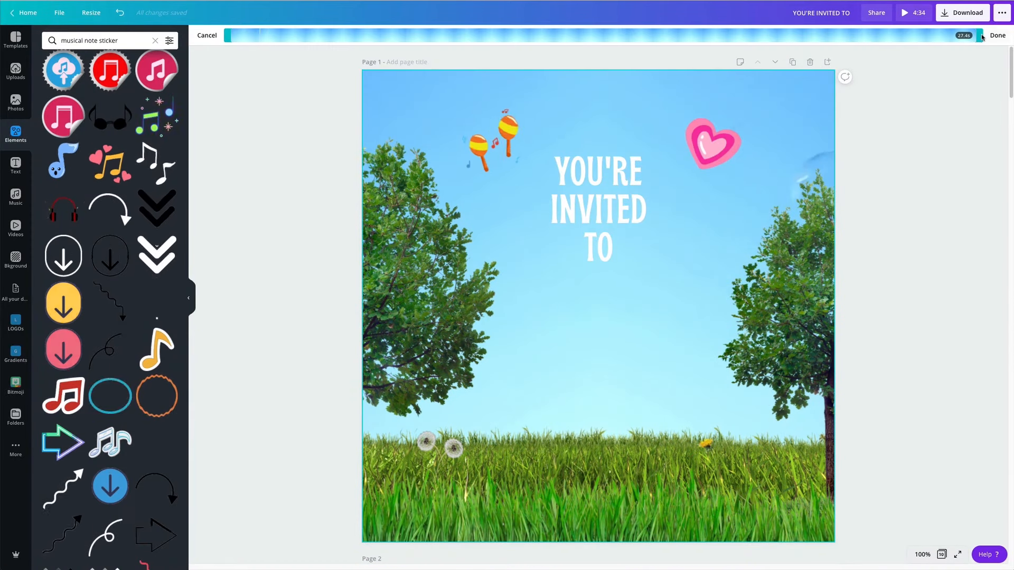
drag(981, 36, 274, 37)
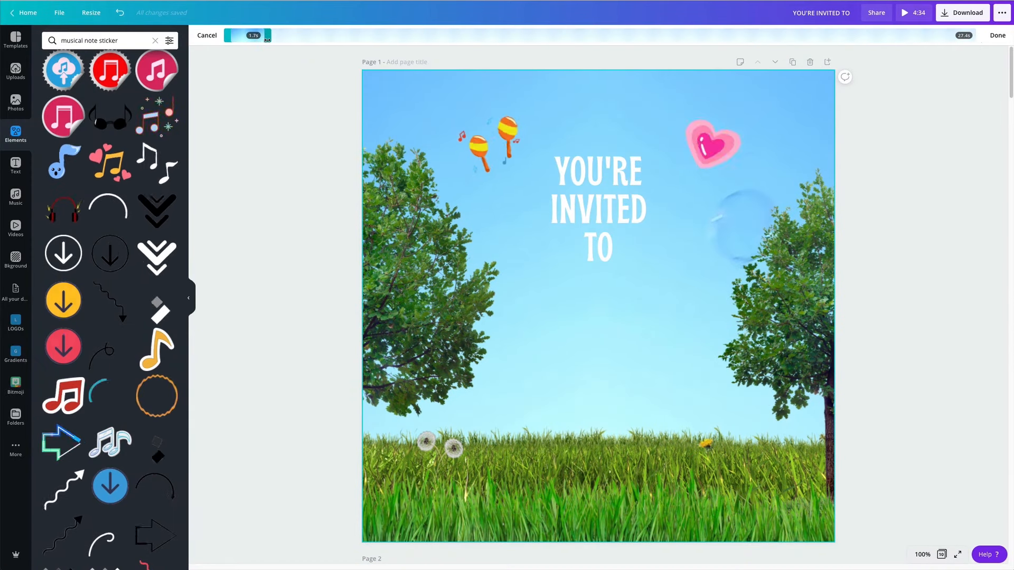
click(270, 95)
Open the background video of page 2 for trimming.
scroll(353, 386, down, 4)
scroll(354, 386, down, 2)
click(419, 232)
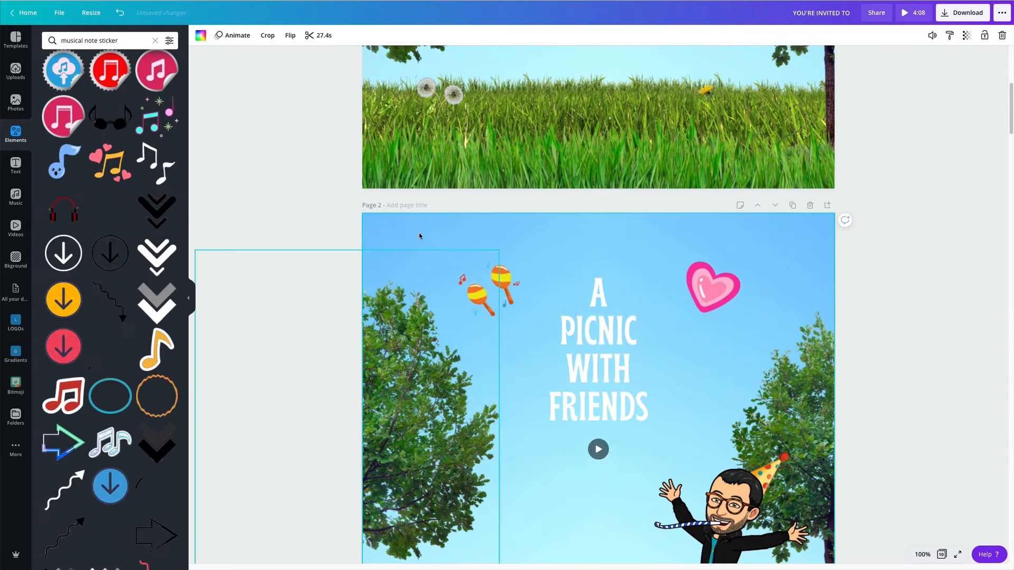
click(311, 35)
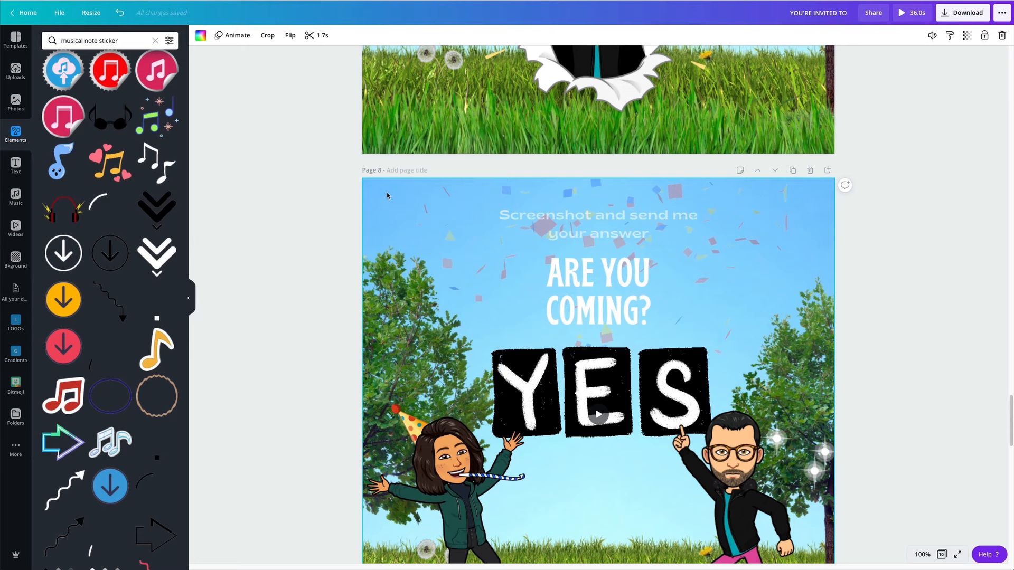
Extend the background videos of the yes and no reply pages, 8 and 9, to 3.0 seconds each.
click(316, 36)
drag(266, 35, 303, 37)
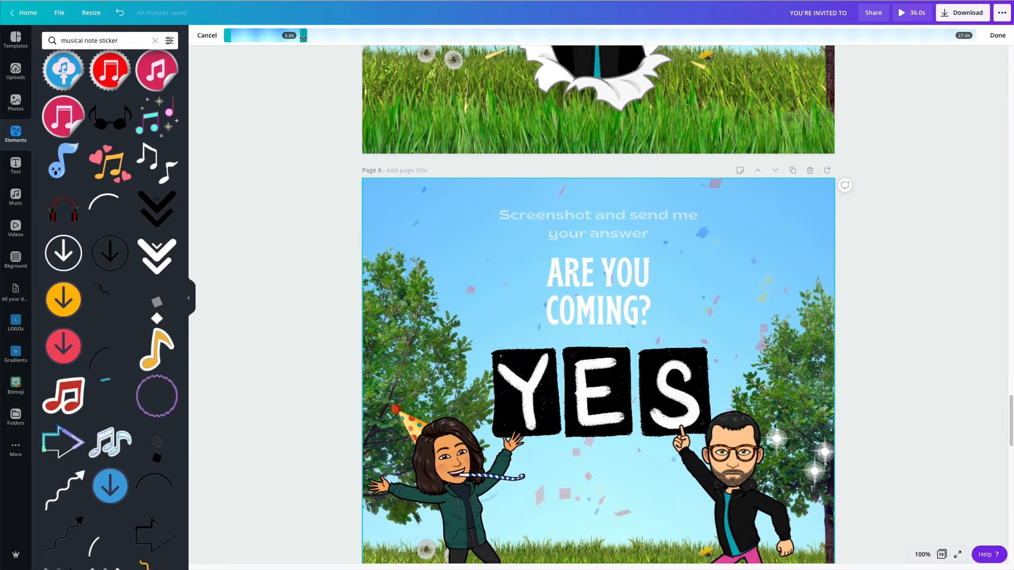
scroll(890, 220, down, 10)
click(795, 183)
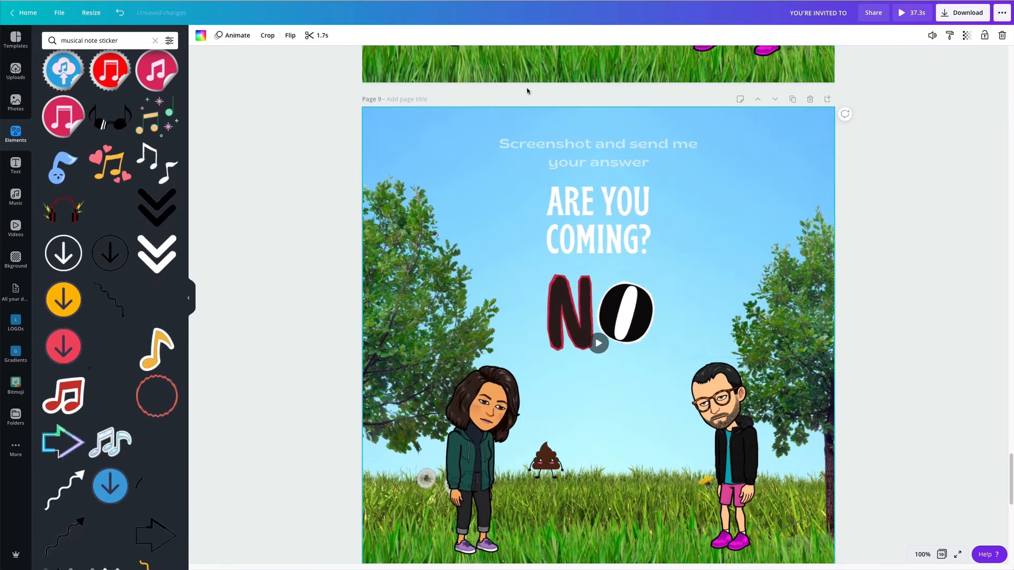
click(313, 37)
drag(267, 36, 304, 35)
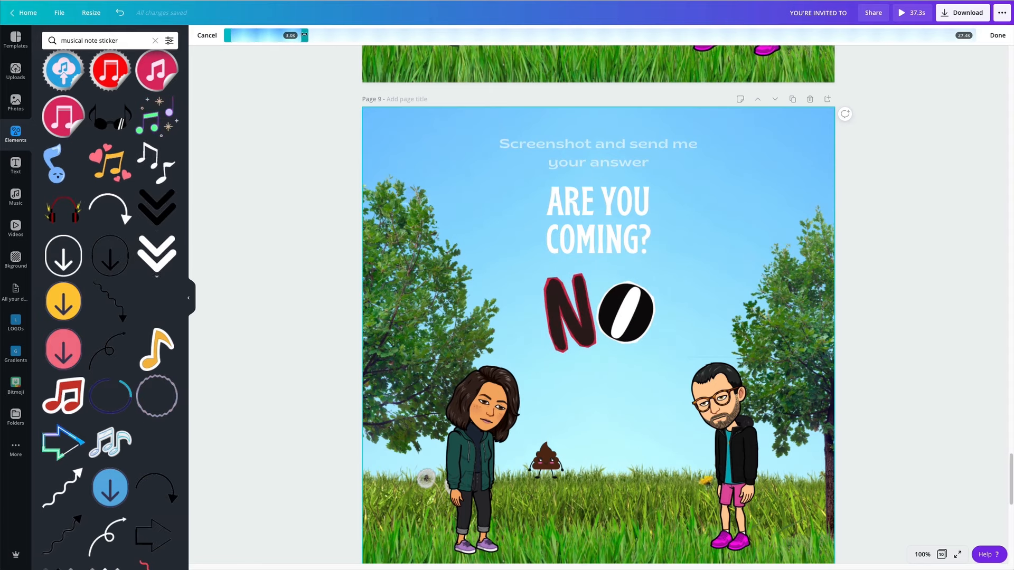
click(296, 82)
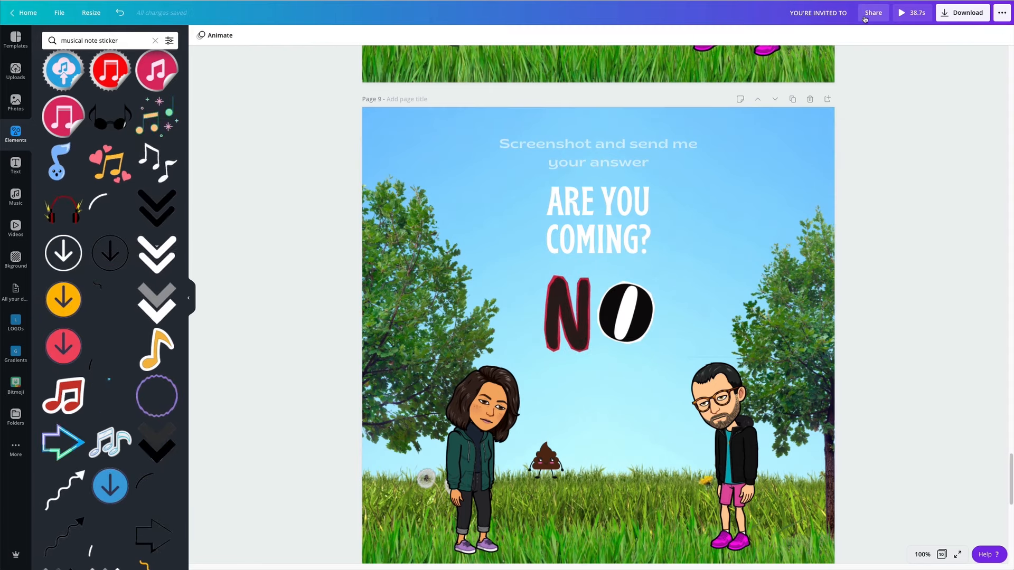